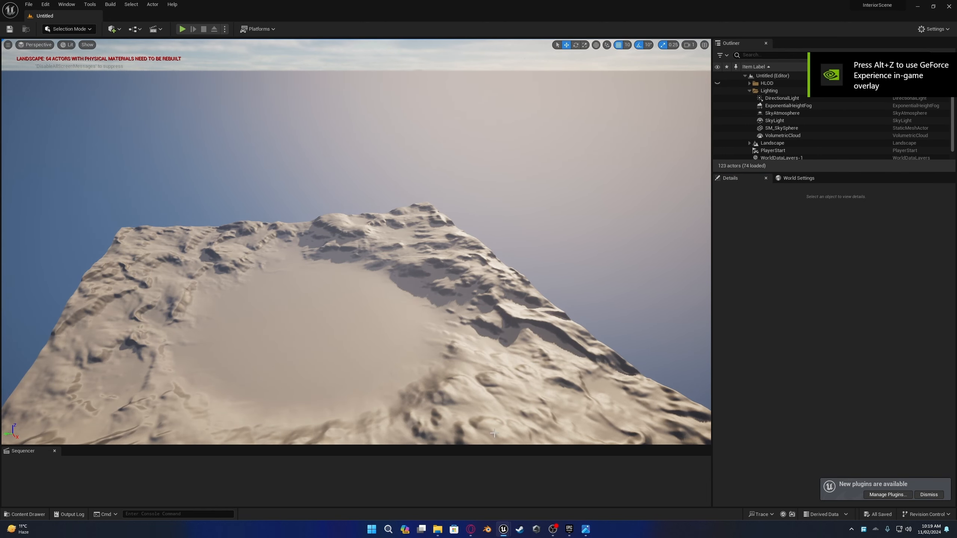
- Switch to the ArchVizInterior project's editor window and close its Sequencer
mouse_move(507, 530)
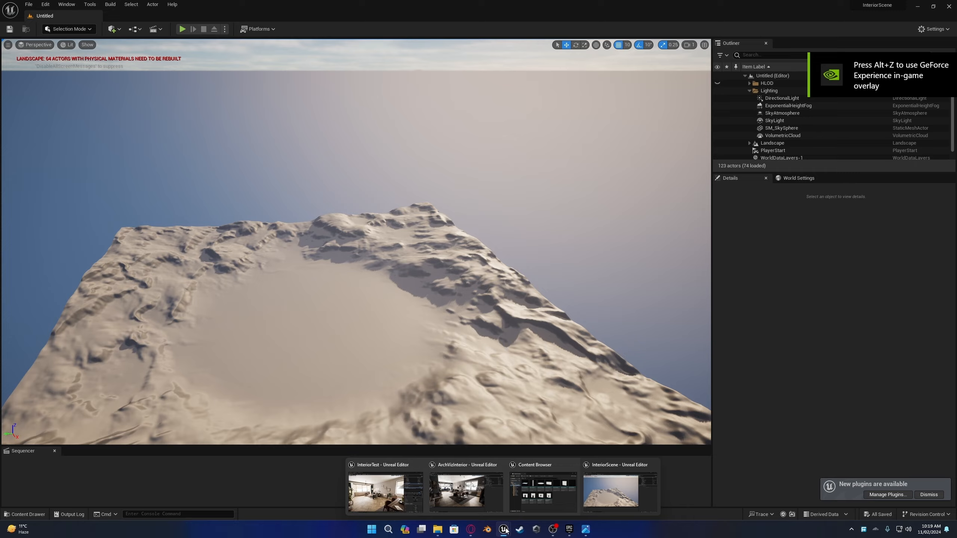
left_click(491, 512)
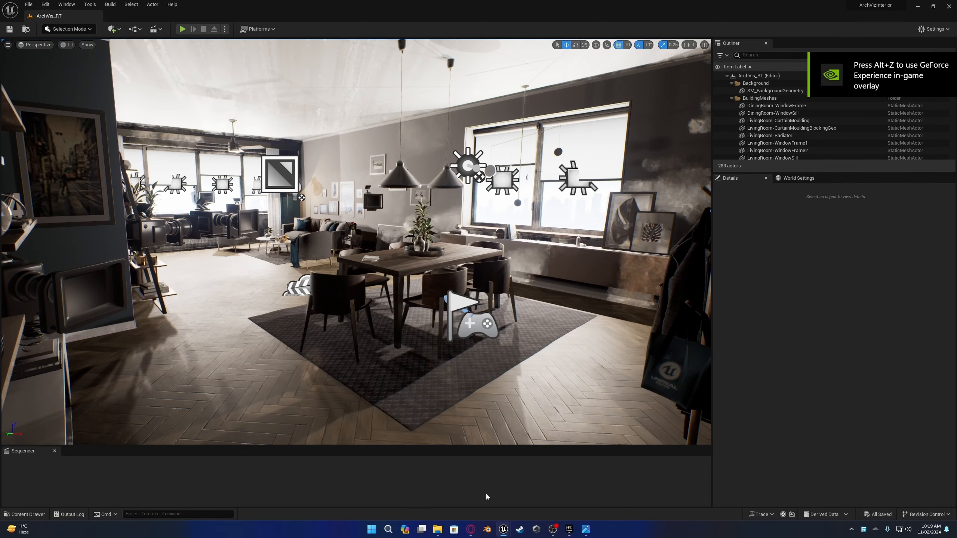
left_click(54, 452)
right_click_drag(263, 359, 249, 364)
- Start migrating the ArchVis_RT level from the Maps folder, accepting the listed dependent assets
key("ctrl+space")
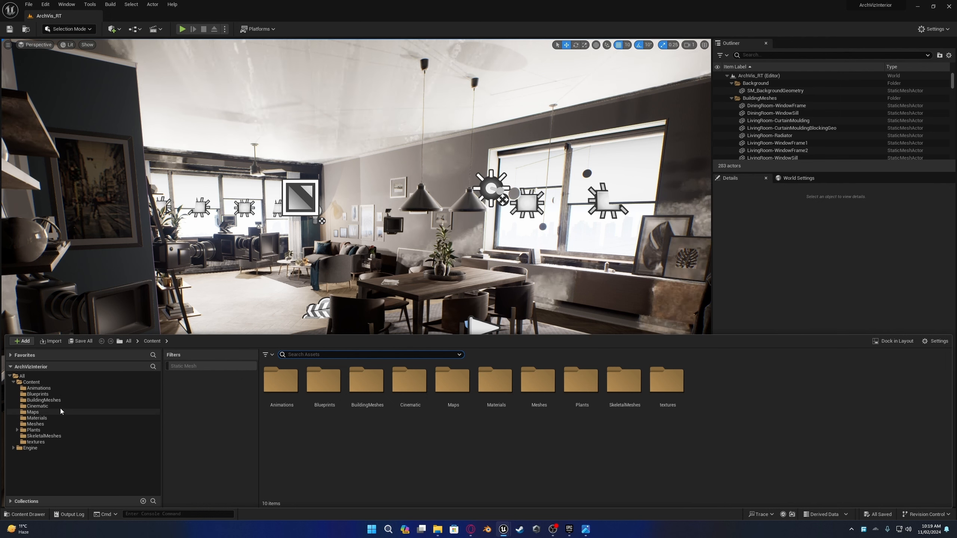
left_click(45, 412)
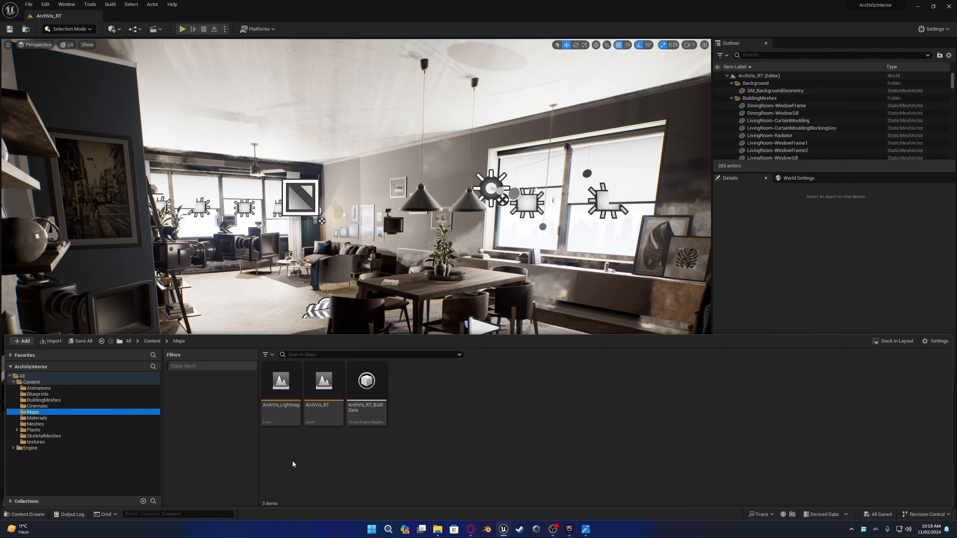
left_click(311, 451)
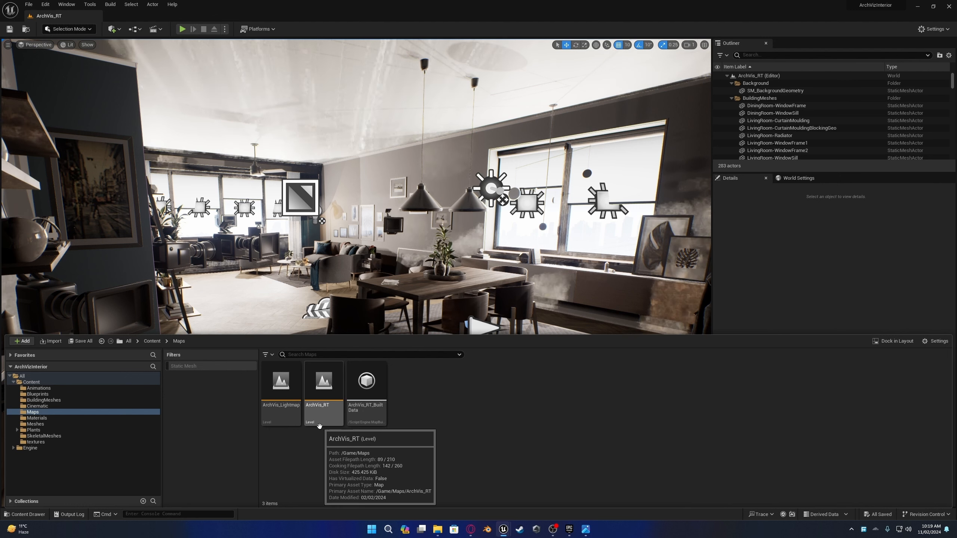
left_click(323, 384)
right_click(323, 384)
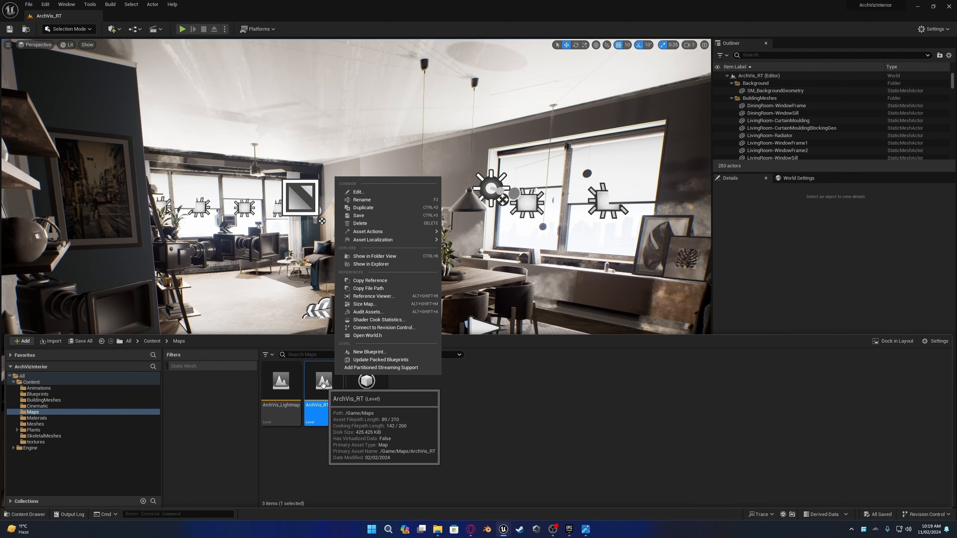
mouse_move(388, 233)
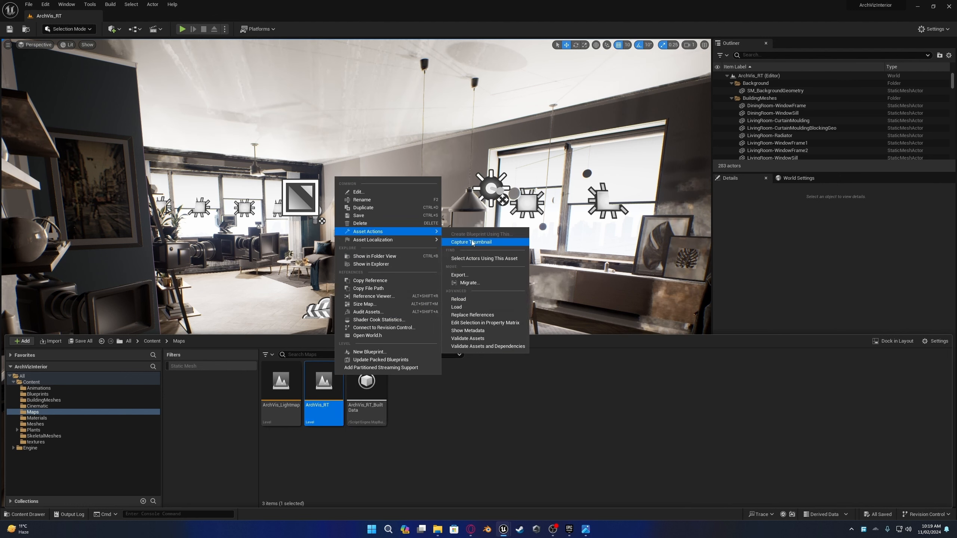
left_click(470, 283)
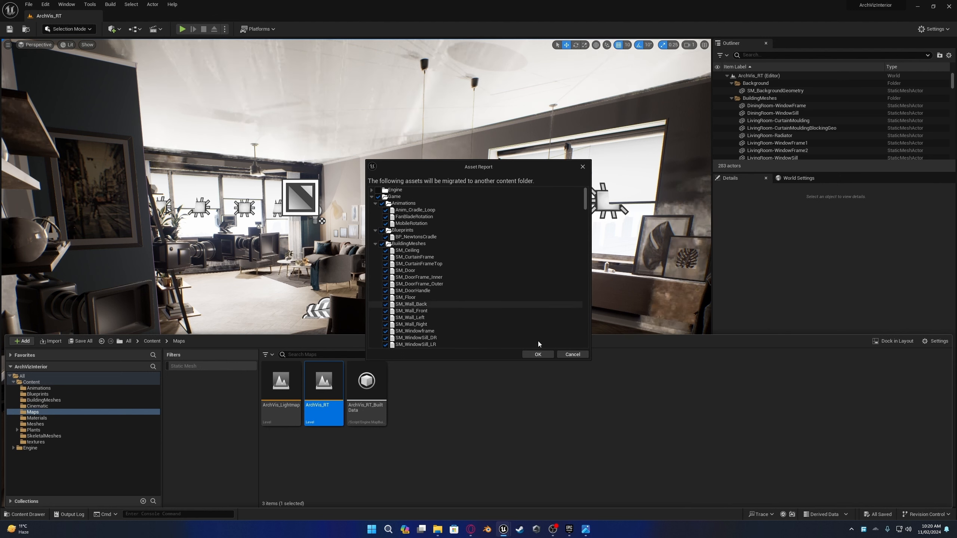
left_click(538, 354)
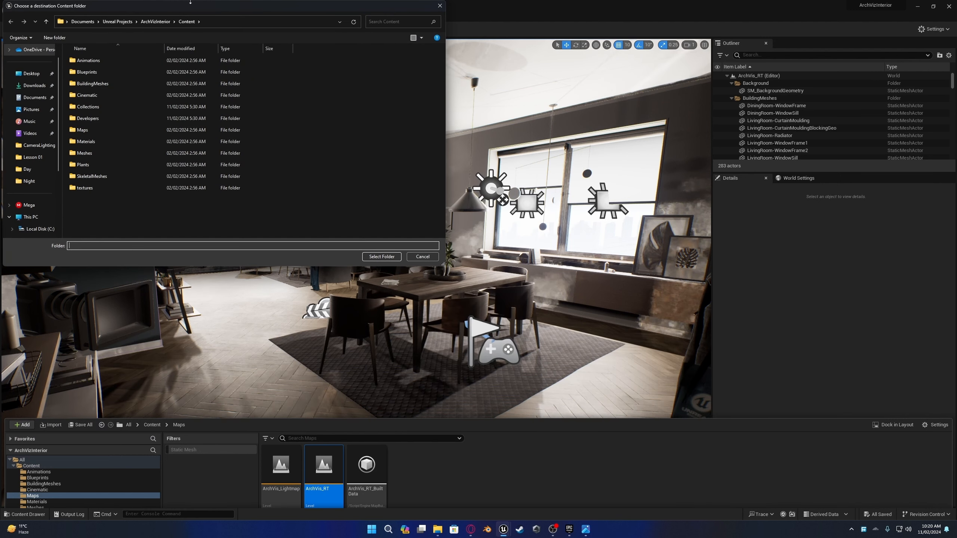
- Choose the Content folder of the InteriorScene project, inside Unreal Projects, as the migration destination
left_click(272, 124)
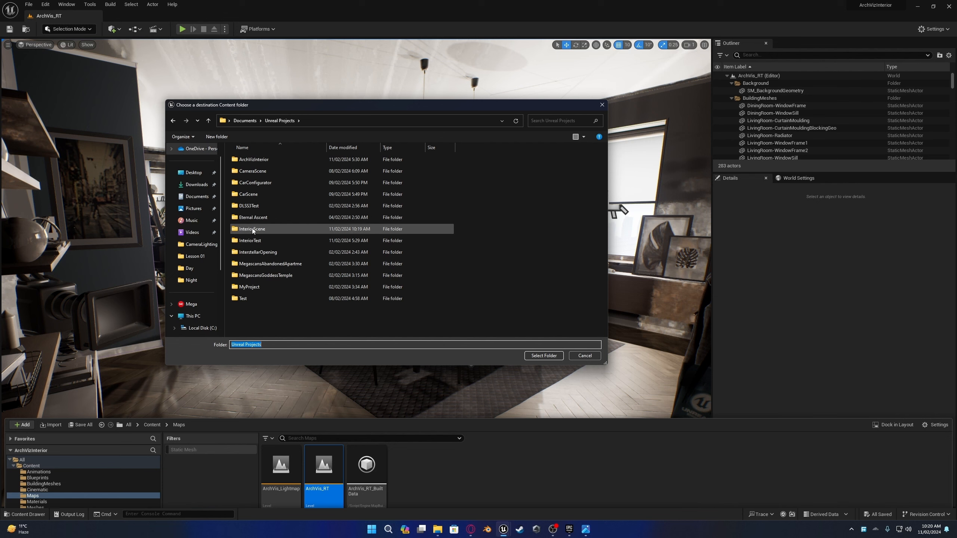
double_click(250, 230)
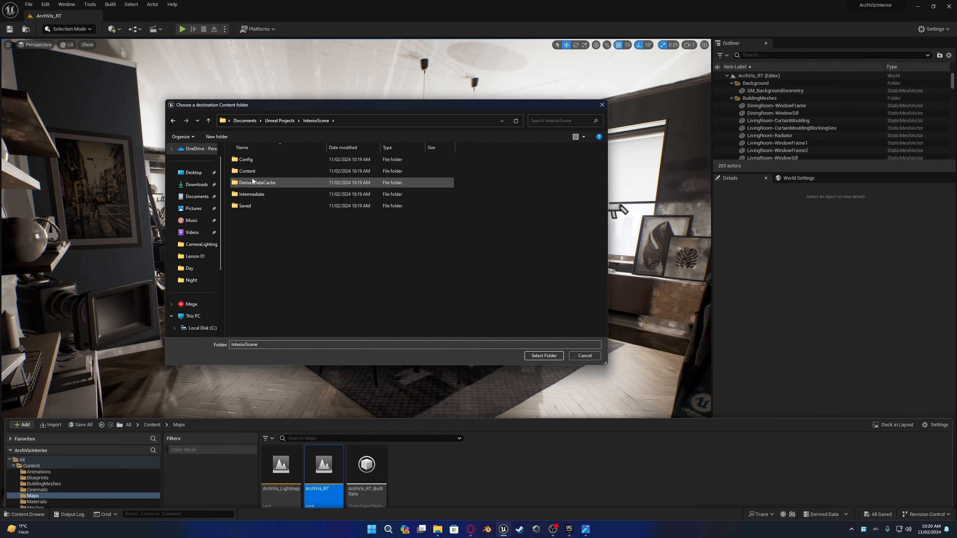
double_click(256, 172)
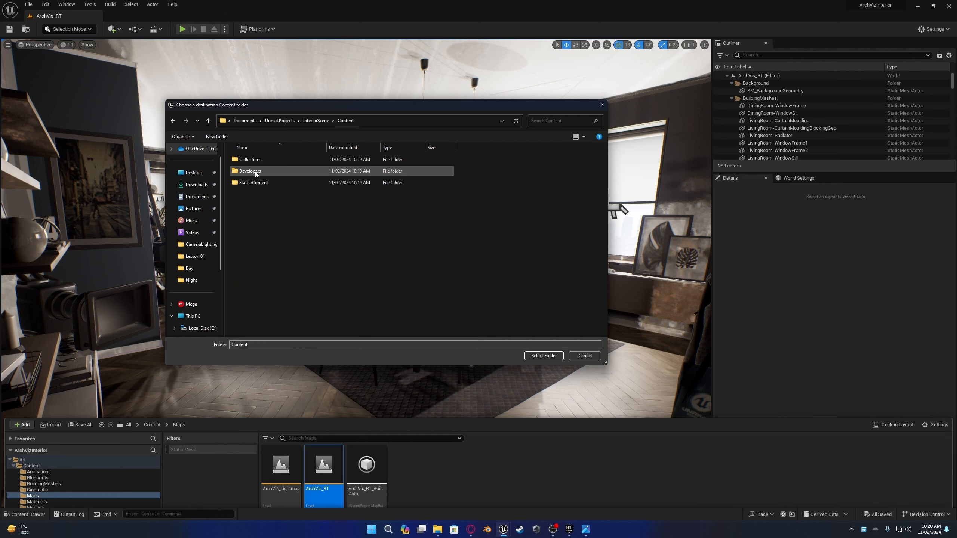
left_click(538, 357)
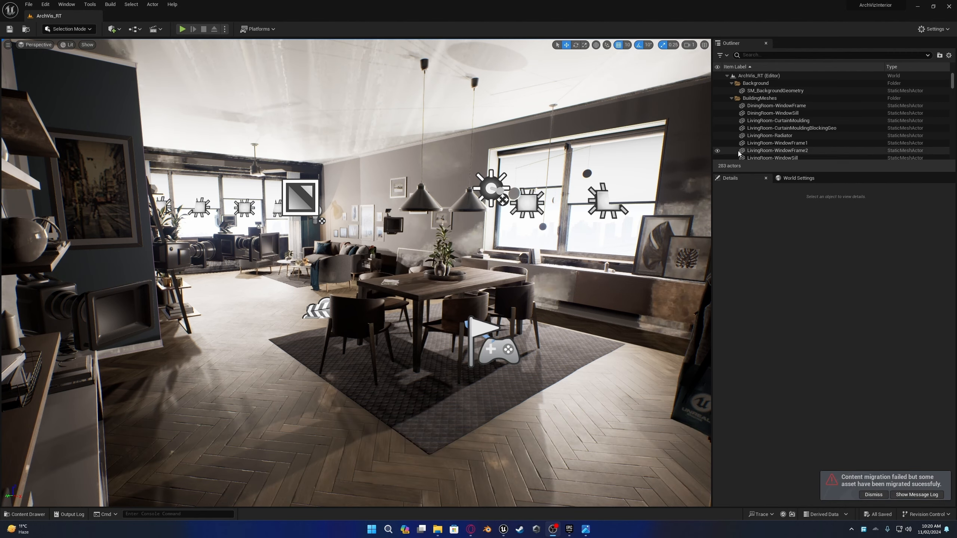
- Minimize the ArchVizInterior editor, switch back to the InteriorScene project and close its Sequencer
left_click(915, 7)
mouse_move(504, 530)
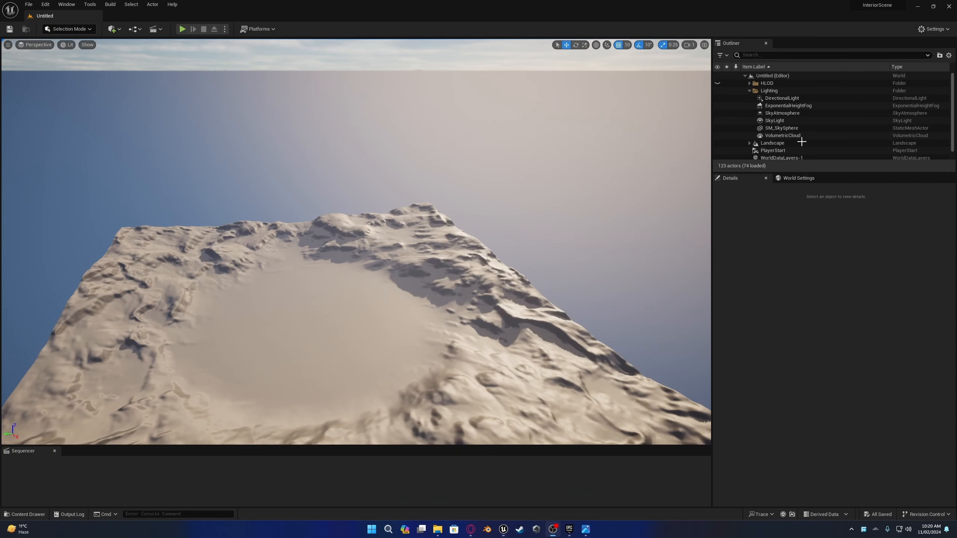
left_click(54, 451)
- Open the migrated ArchVis_RT level from the Maps folder
key("ctrl+space")
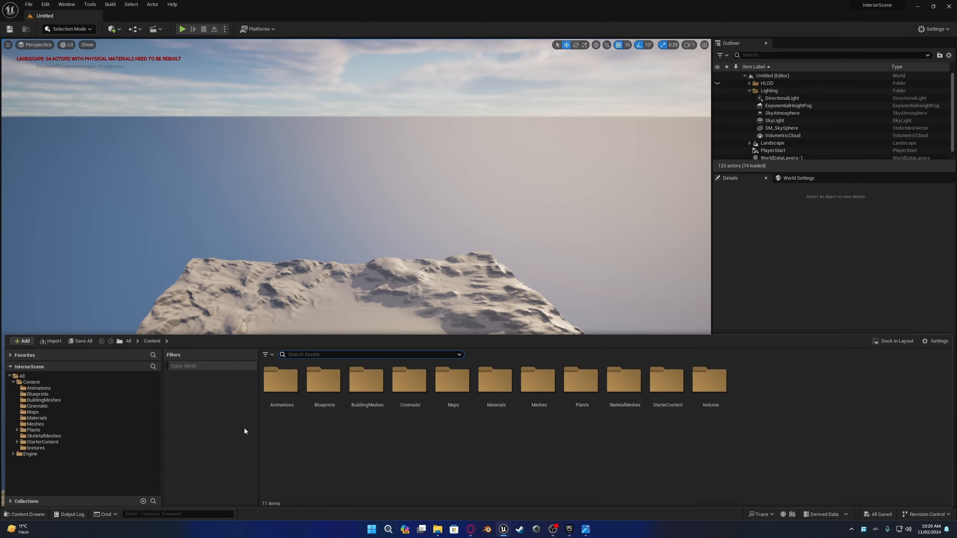
left_click(56, 412)
double_click(281, 385)
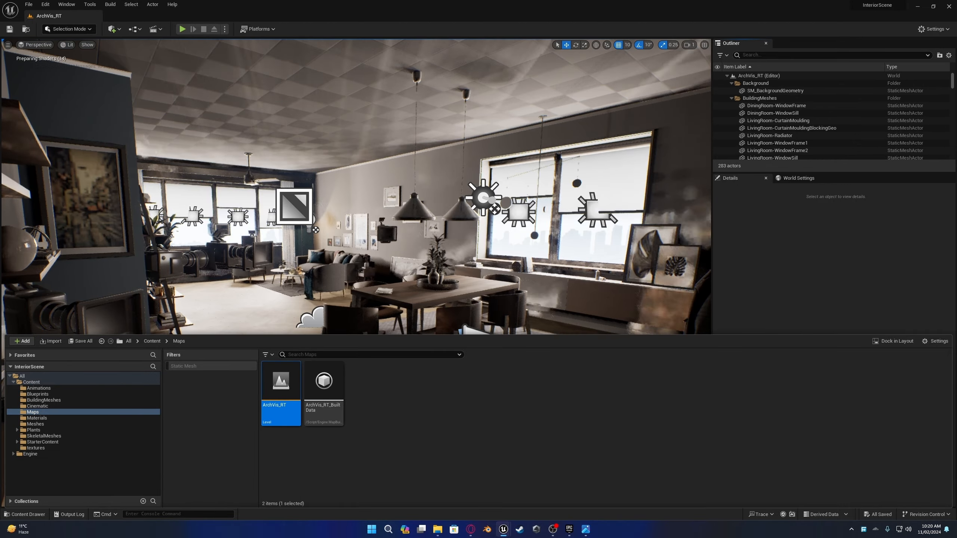
mouse_move(339, 271)
right_mouse_down()
mouse_move(362, 324)
mouse_move(345, 281)
right_mouse_up()
key("w")
key("s")
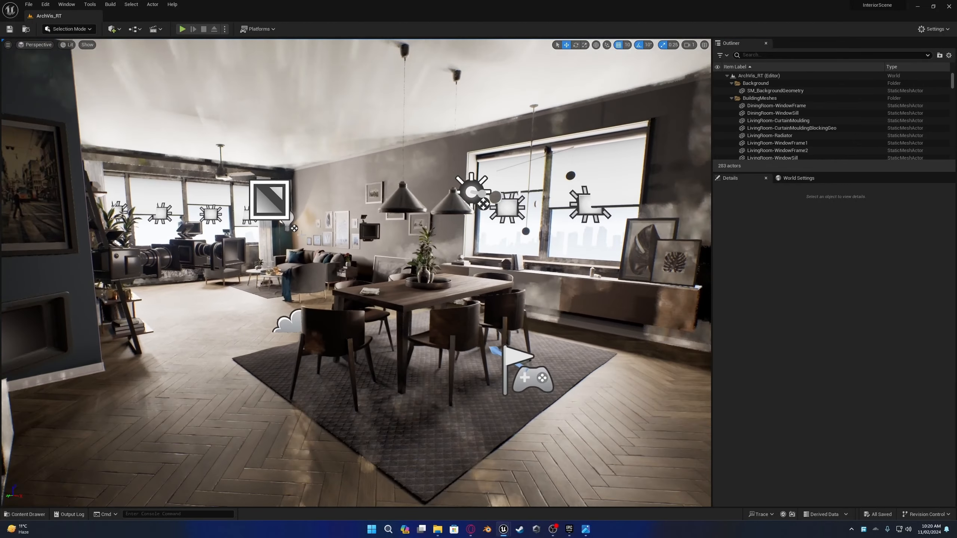
- In the project's Rendering settings, enable Use Hardware Ray Tracing when available for Lumen
left_click(42, 5)
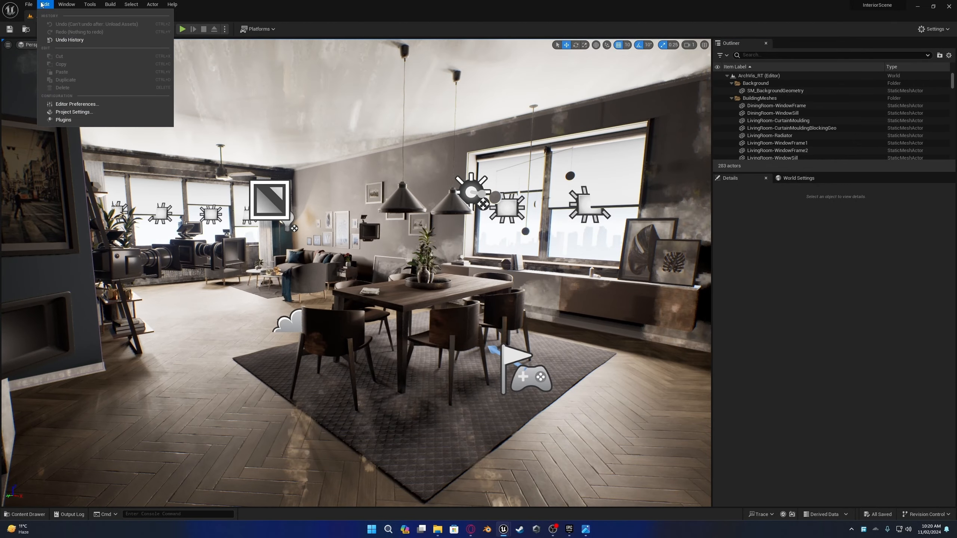
left_click(98, 114)
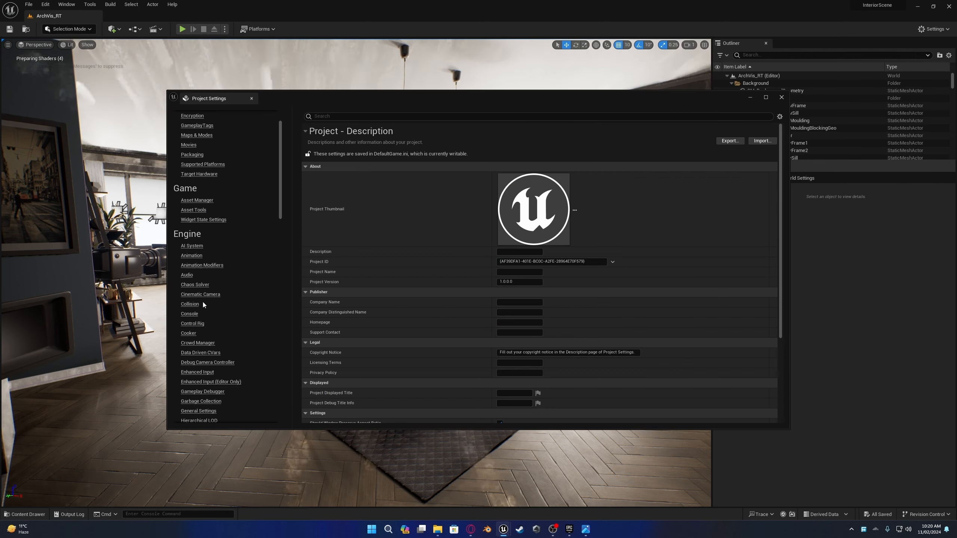
scroll(210, 302, "down", 8)
left_click(196, 284)
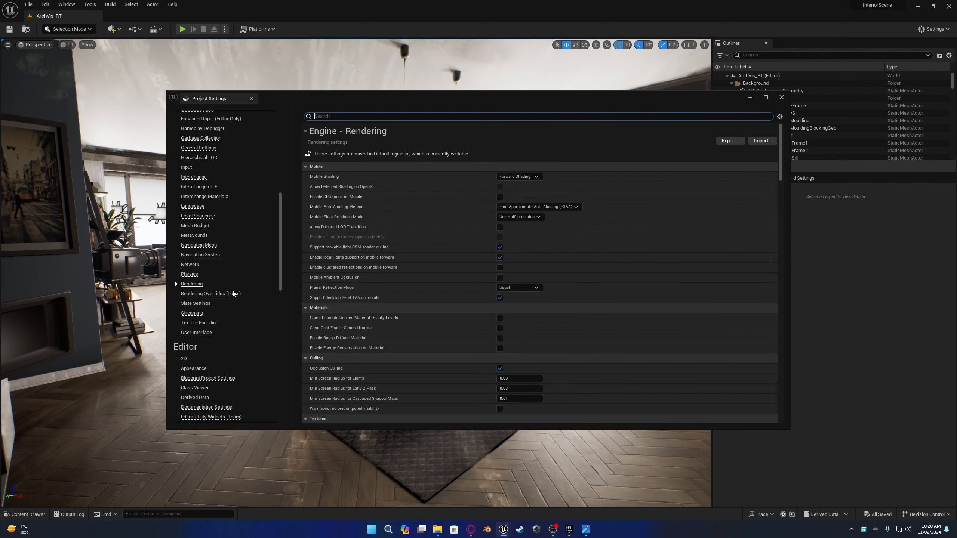
scroll(354, 303, "down", 15)
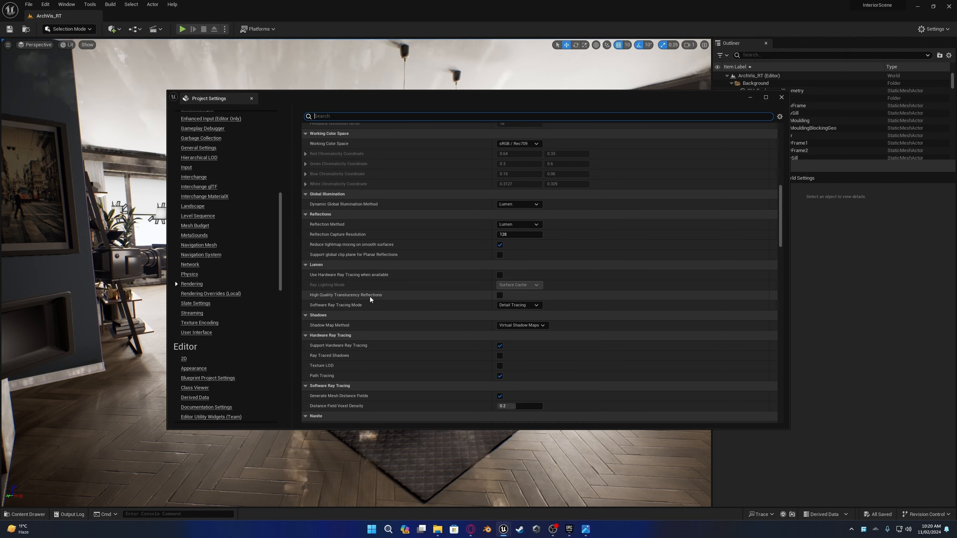
scroll(399, 281, "down", 2)
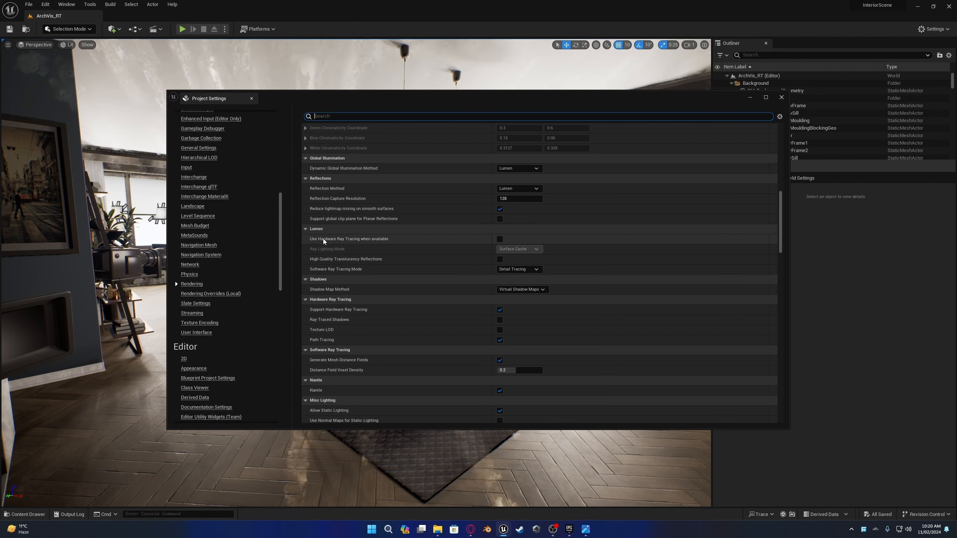
left_click(500, 239)
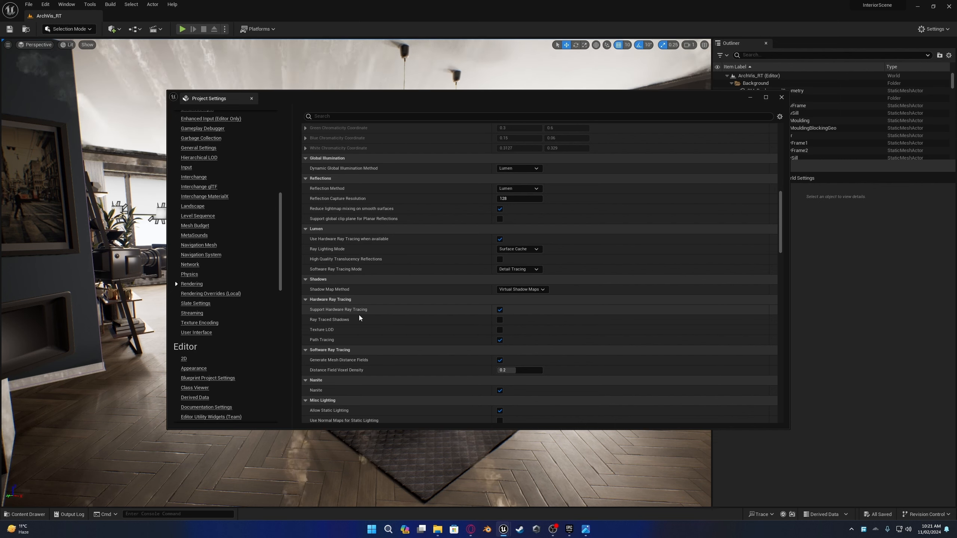
- Set the Reflection Capture Resolution to 2048 by multiplying 128 by 16, and close Project Settings
scroll(403, 317, "up", 2)
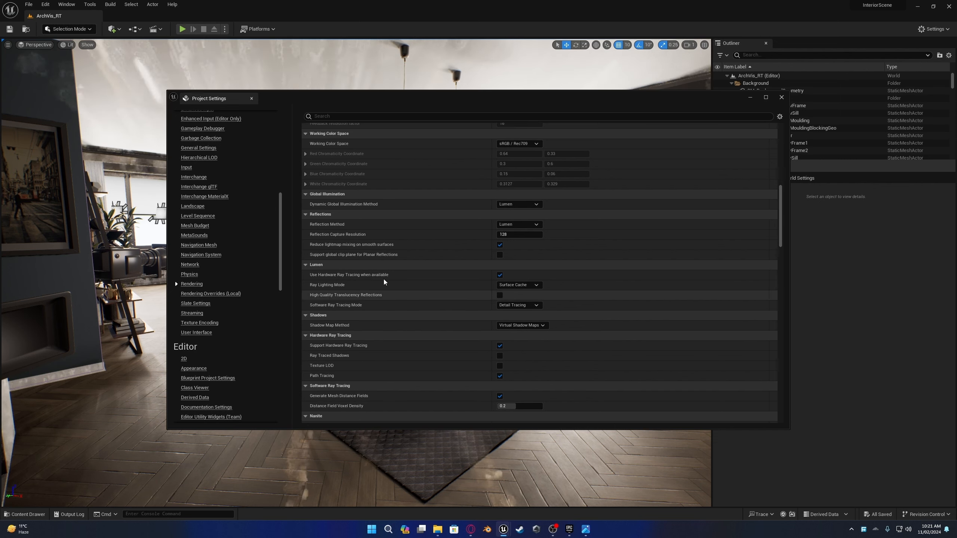
scroll(415, 275, "up", 2)
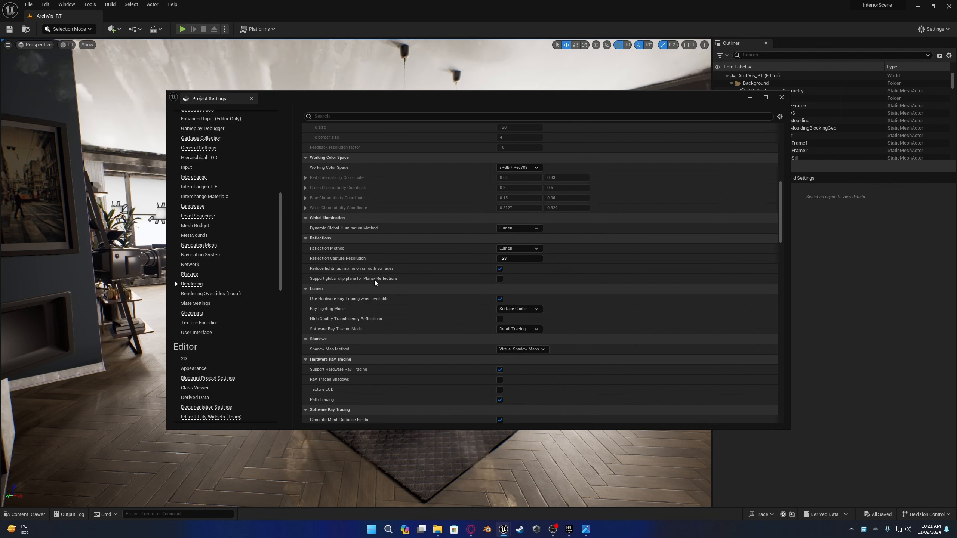
scroll(412, 306, "down", 1)
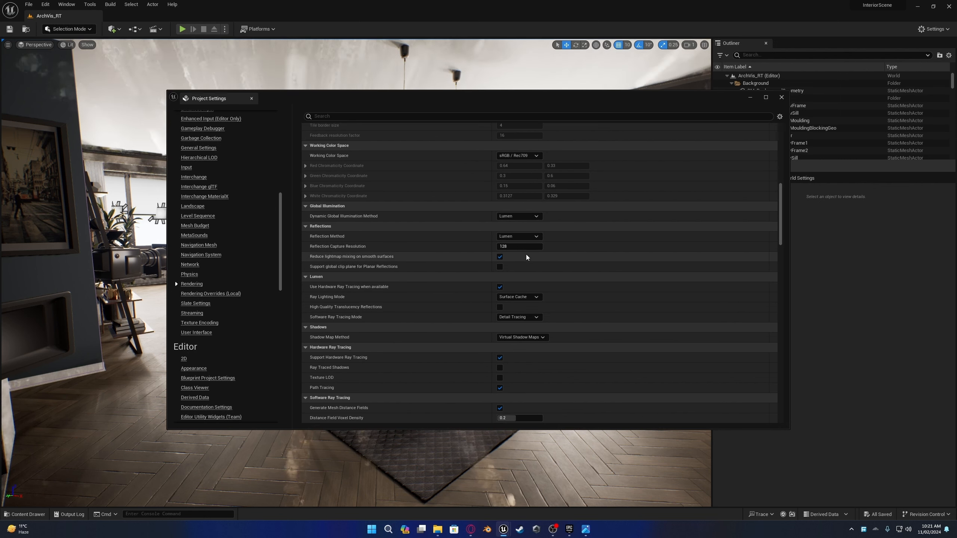
left_click(514, 247)
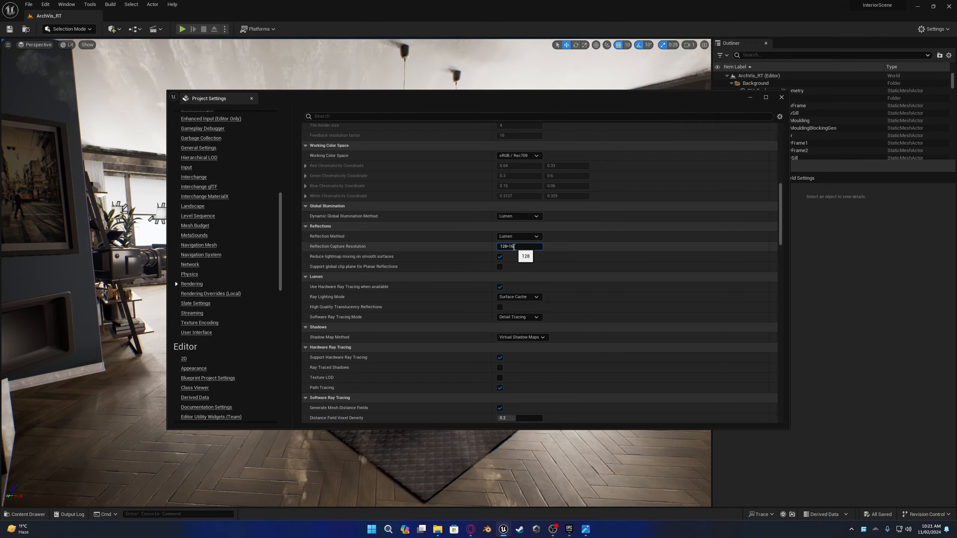
type("*16")
key("Return")
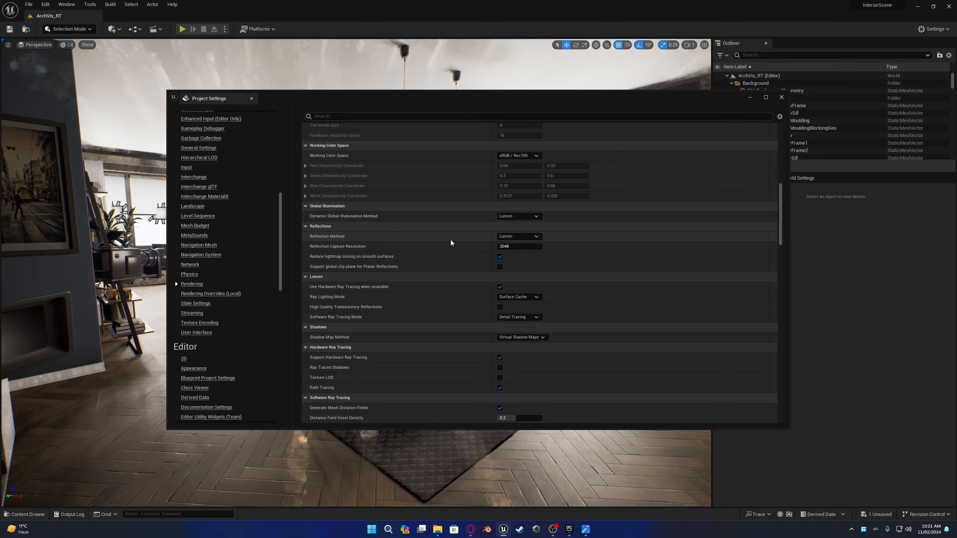
left_click(251, 99)
right_click_drag(301, 188, 294, 211)
key("w")
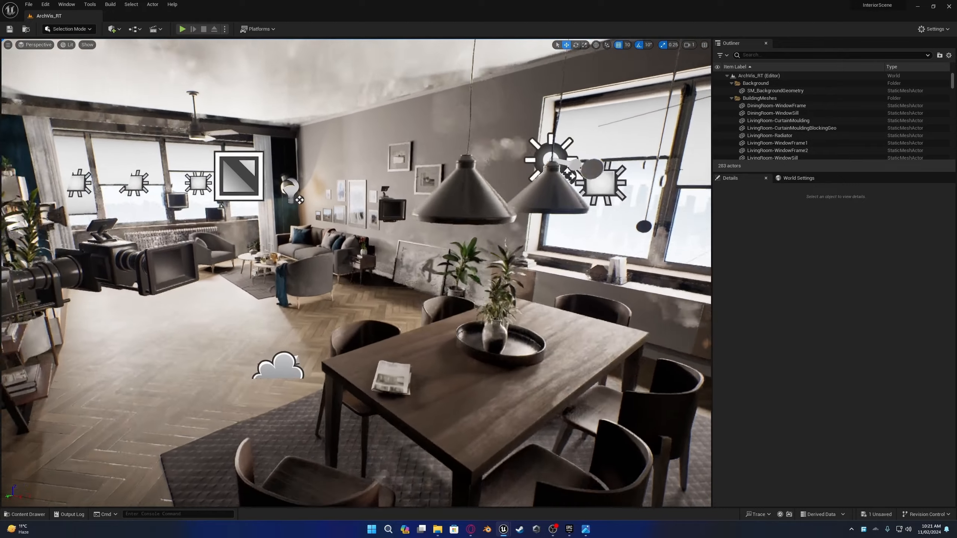
key("s")
scroll(392, 183, "down", 1)
mouse_move(396, 182)
right_mouse_down()
mouse_move(339, 183)
mouse_move(396, 182)
right_mouse_up()
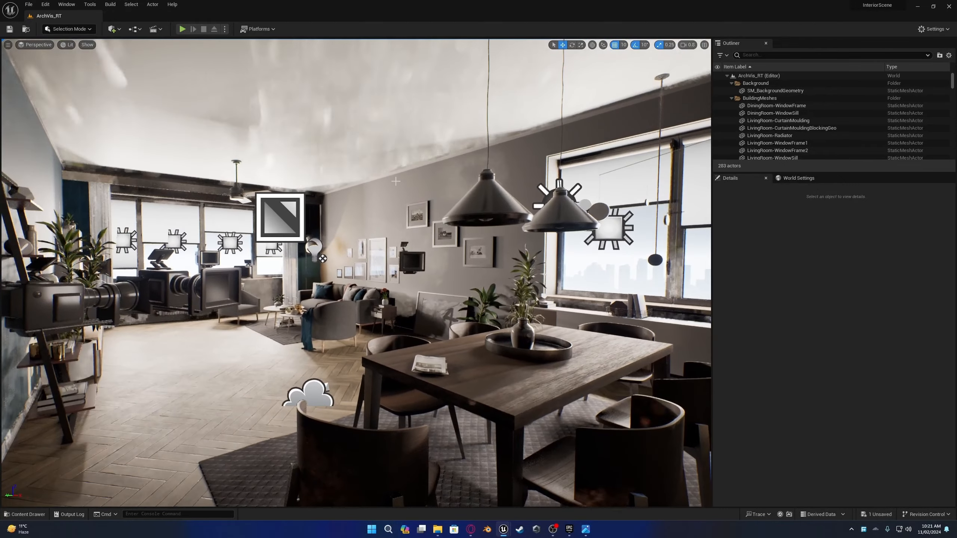
- Duplicate the ArchVis_RT level in the Maps folder as ArchVis_Day, save the listed content and open the copy
key("ctrl+space")
left_click(279, 383)
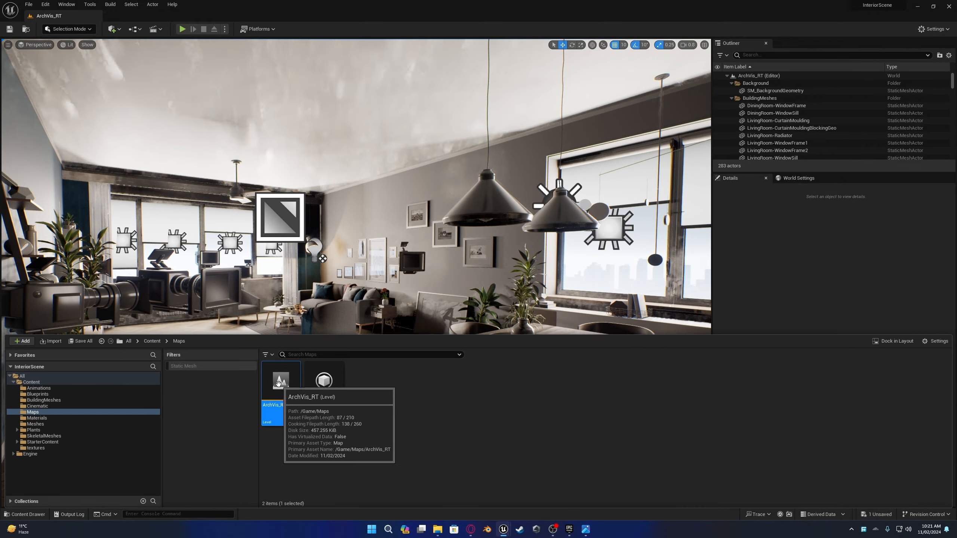
right_click(287, 391)
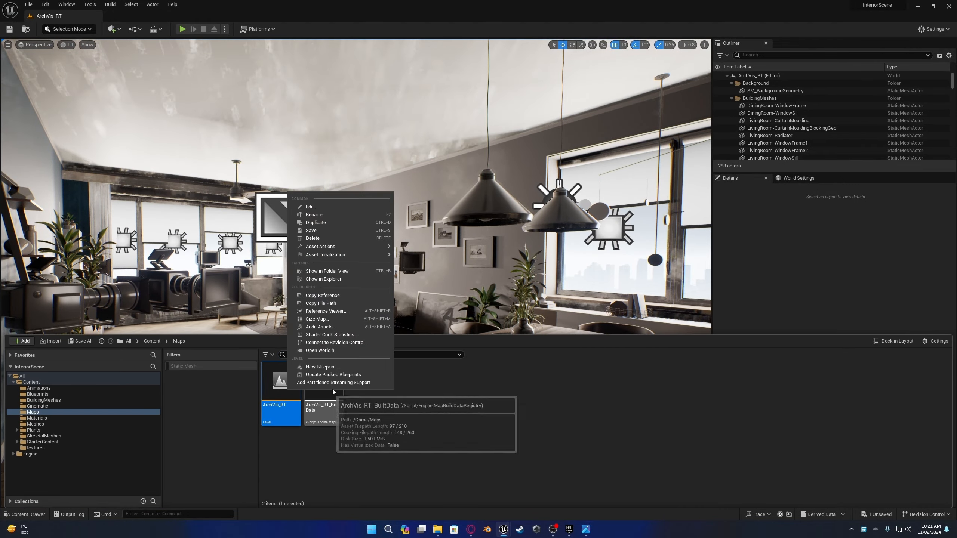
left_click(316, 223)
type("ArchVis_R")
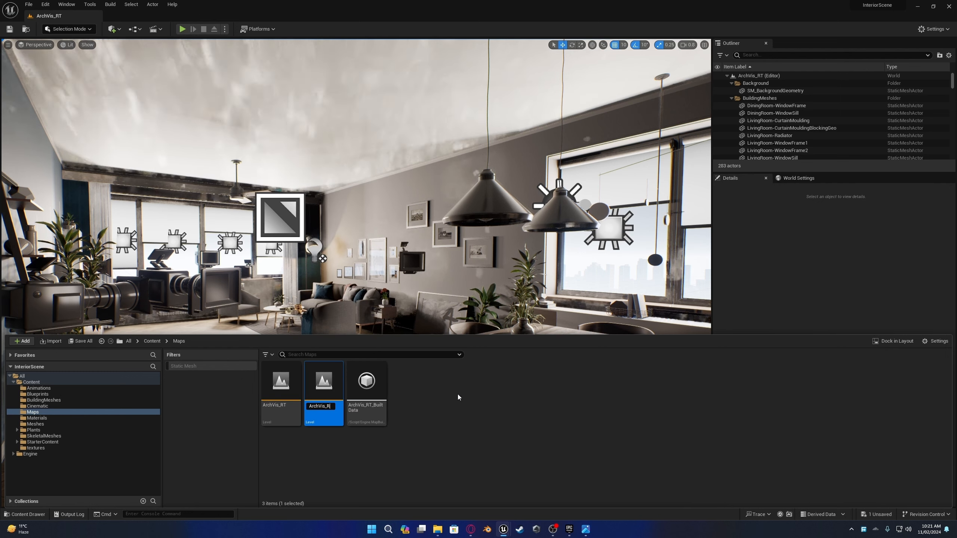
key("BackSpace")
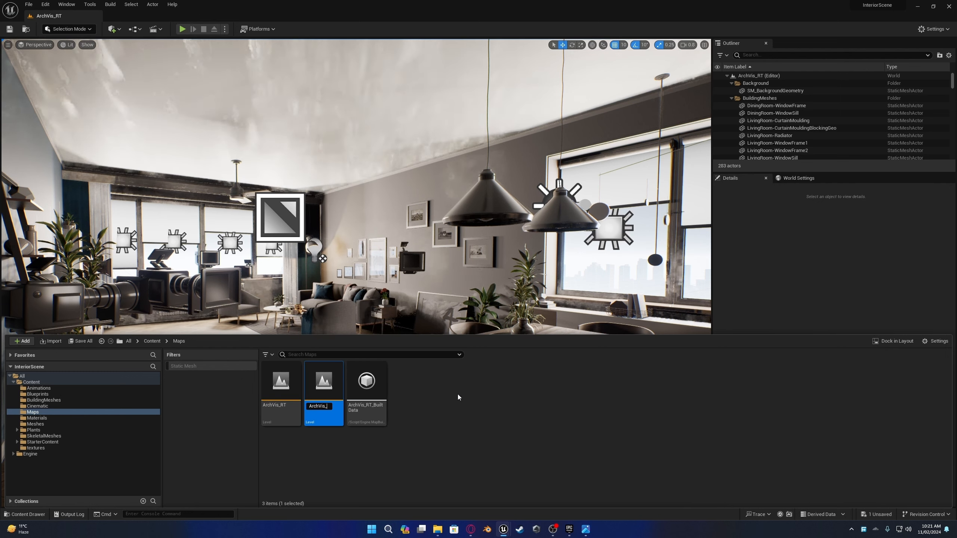
type("Day")
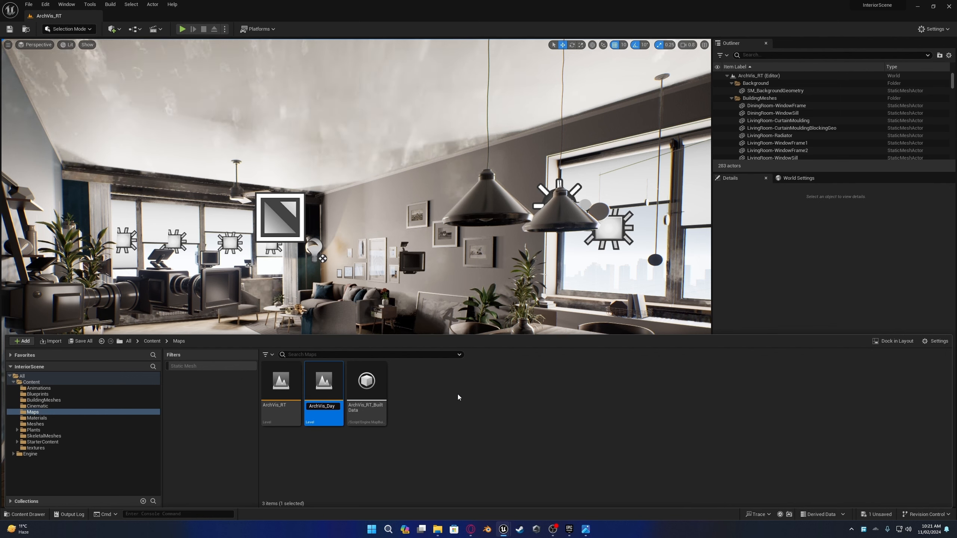
key("Return")
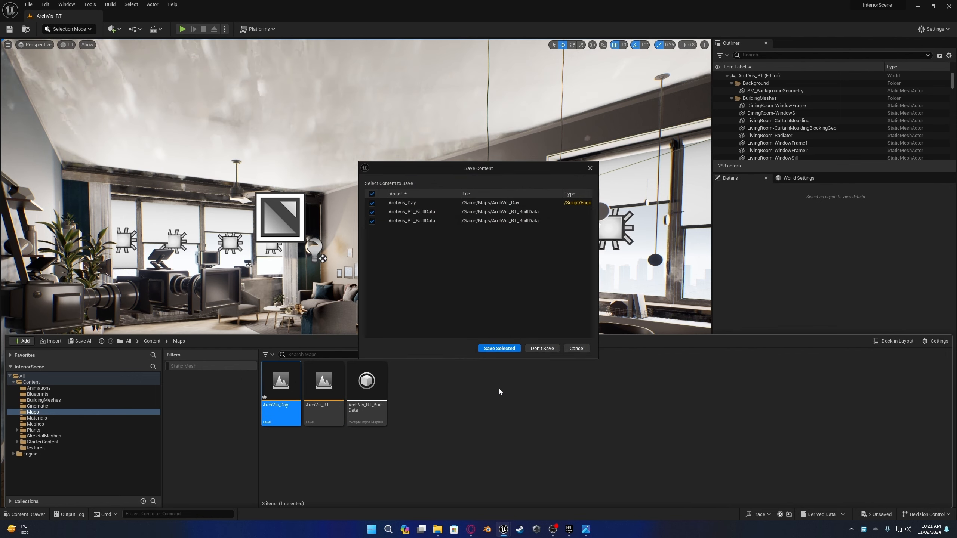
left_click(501, 349)
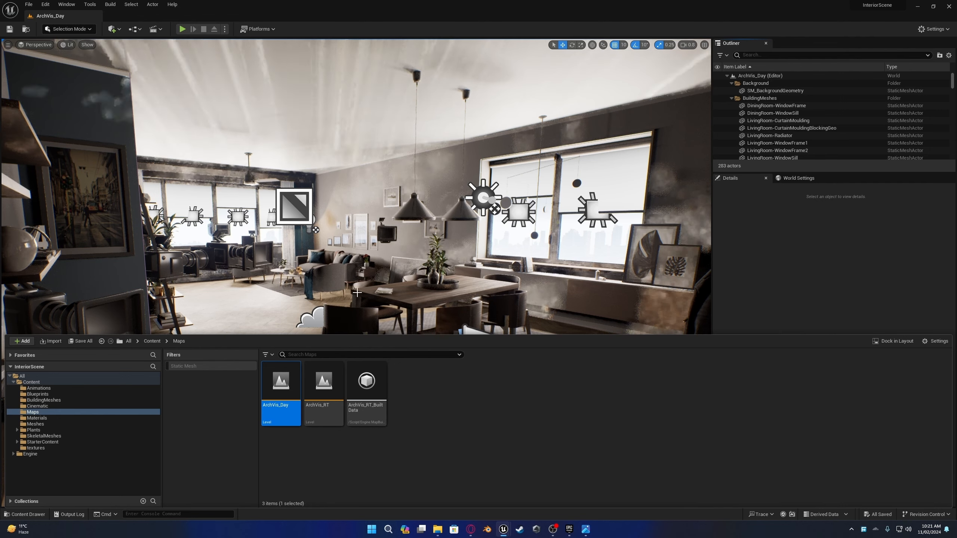
- Collapse the Background, BuildingMeshes and Cameras folders in the Outliner
right_click_drag(356, 272, 313, 271)
mouse_move(520, 238)
right_mouse_down()
mouse_move(520, 271)
mouse_move(519, 238)
right_mouse_up()
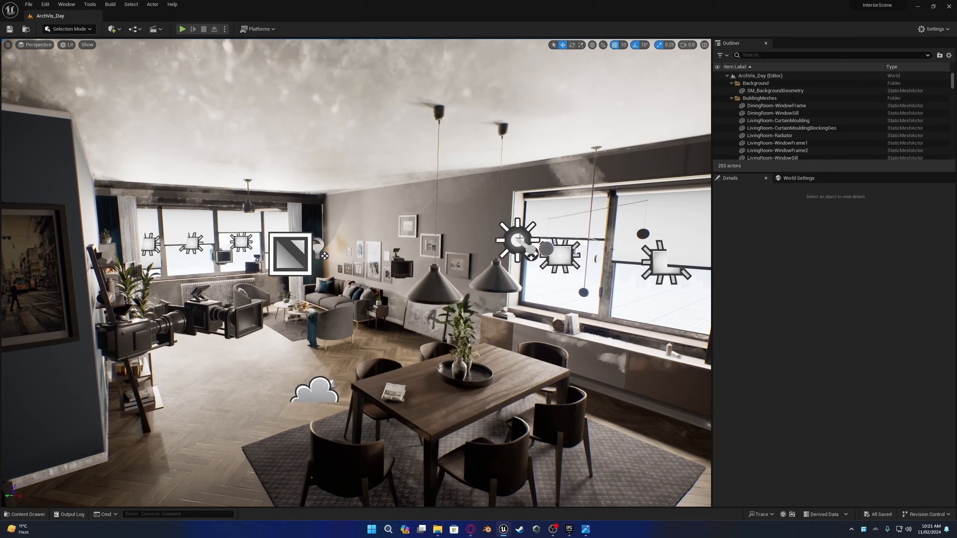
left_click(731, 83)
left_click(731, 91)
left_click(731, 98)
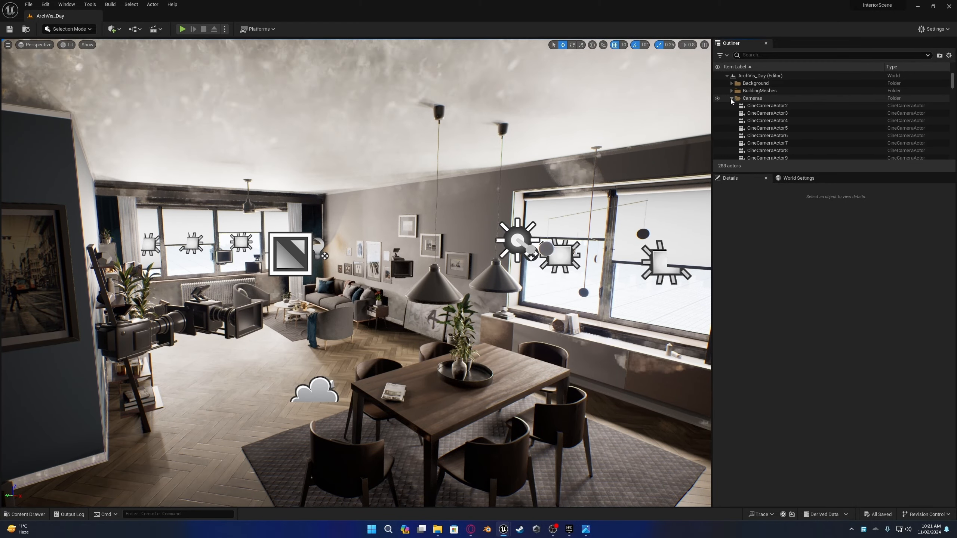
left_click(732, 98)
- Collapse the Cinematic, DiningRoom, FrontDoor and LevelAssets folders in the Outliner to reach the lighting actors
right_click_drag(489, 182, 478, 147)
right_click_drag(576, 129, 562, 173)
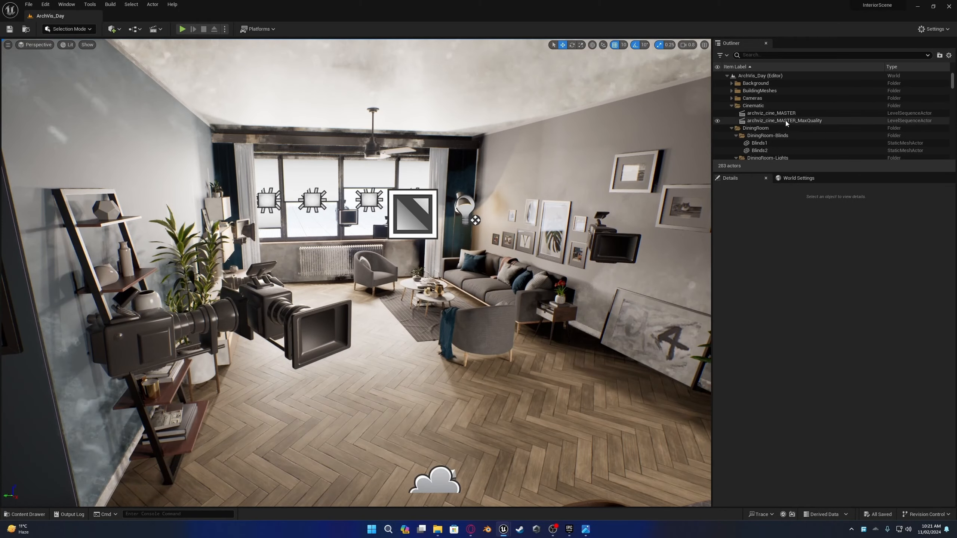
scroll(780, 122, "down", 5)
scroll(777, 125, "up", 5)
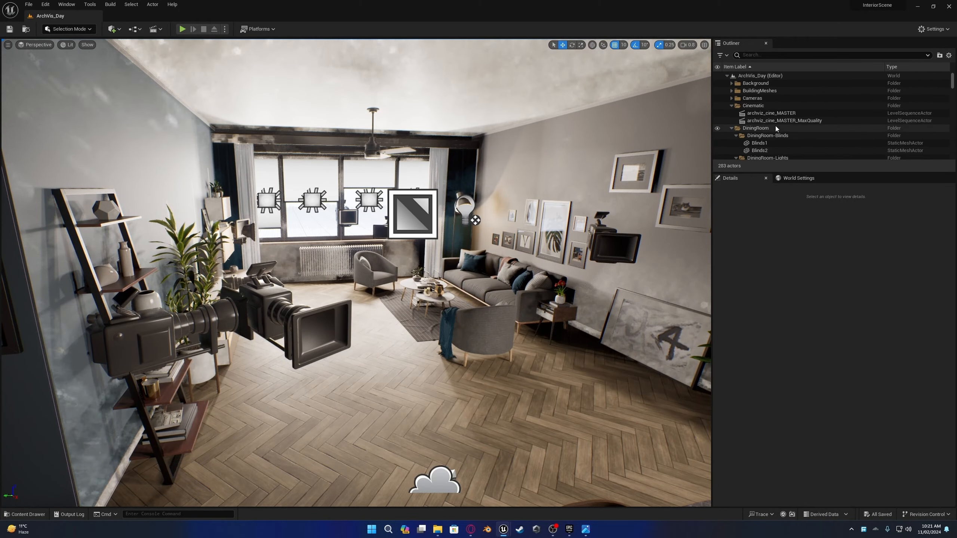
left_click(731, 106)
left_click(732, 114)
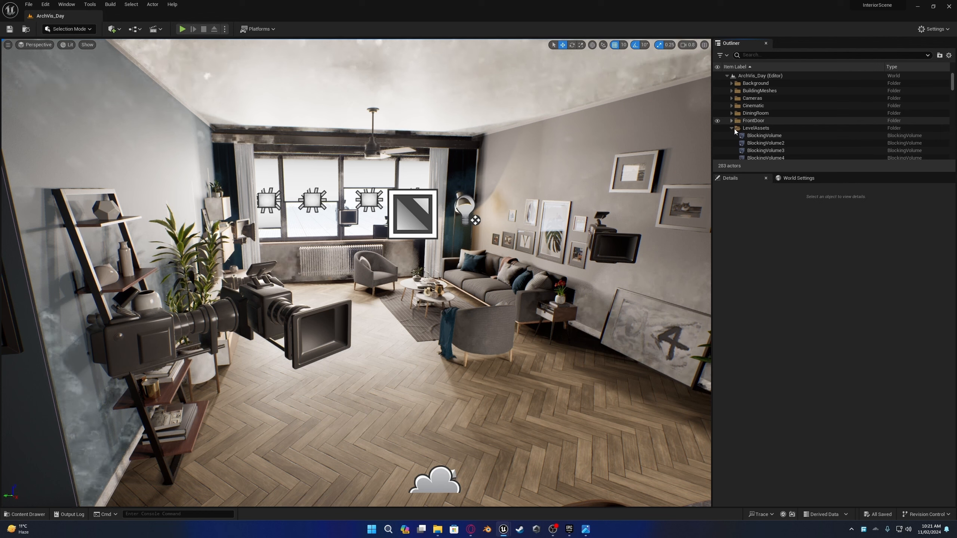
left_click(732, 120)
scroll(745, 131, "down", 2)
scroll(745, 131, "up", 2)
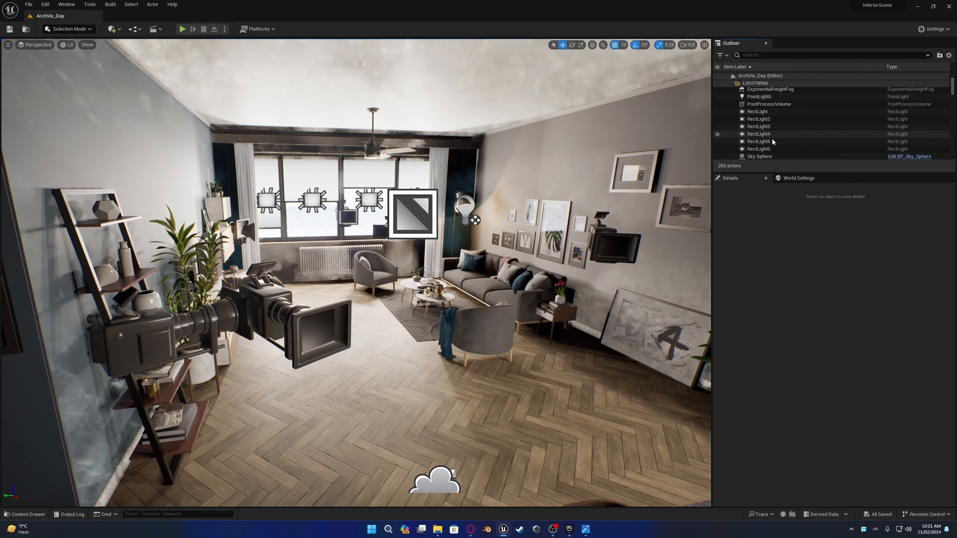
- Delete the existing PostProcessVolume from the LIGHTNING folder
left_click(751, 120)
scroll(770, 148, "down", 3)
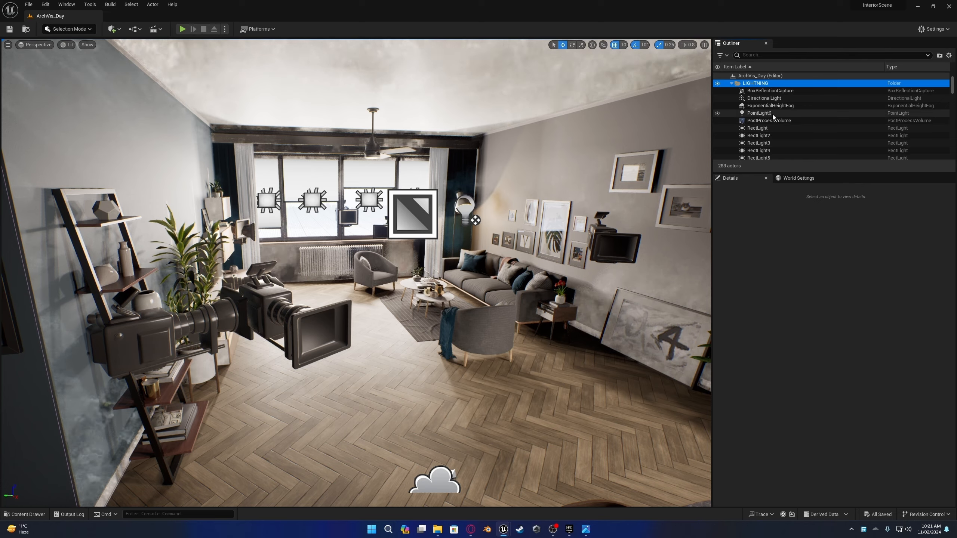
left_click(787, 120)
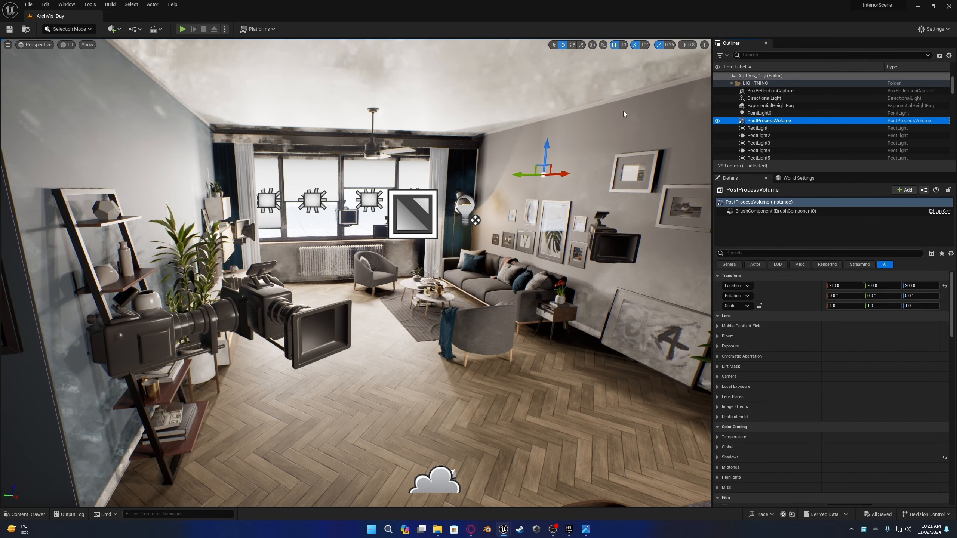
right_click_drag(614, 120, 656, 122)
left_click(765, 120)
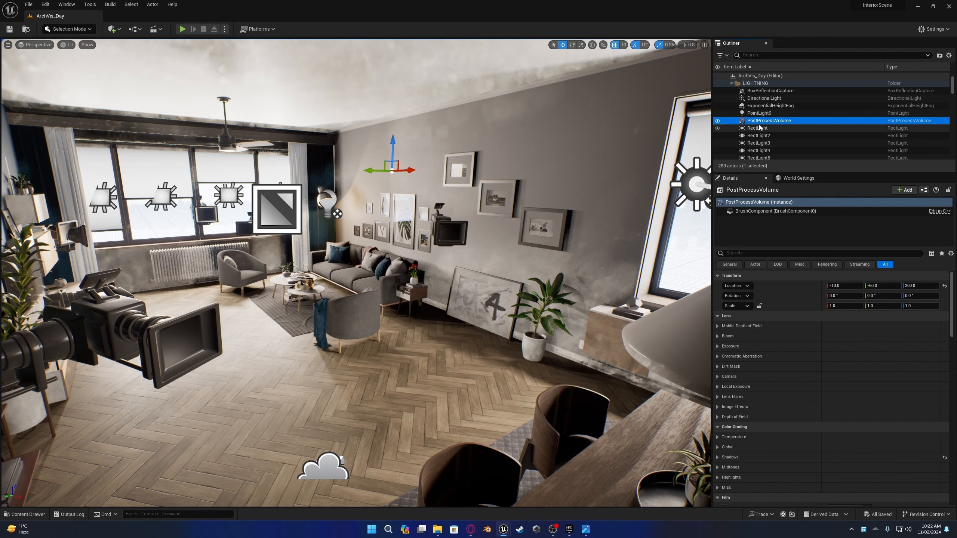
key("Up")
left_click(766, 122)
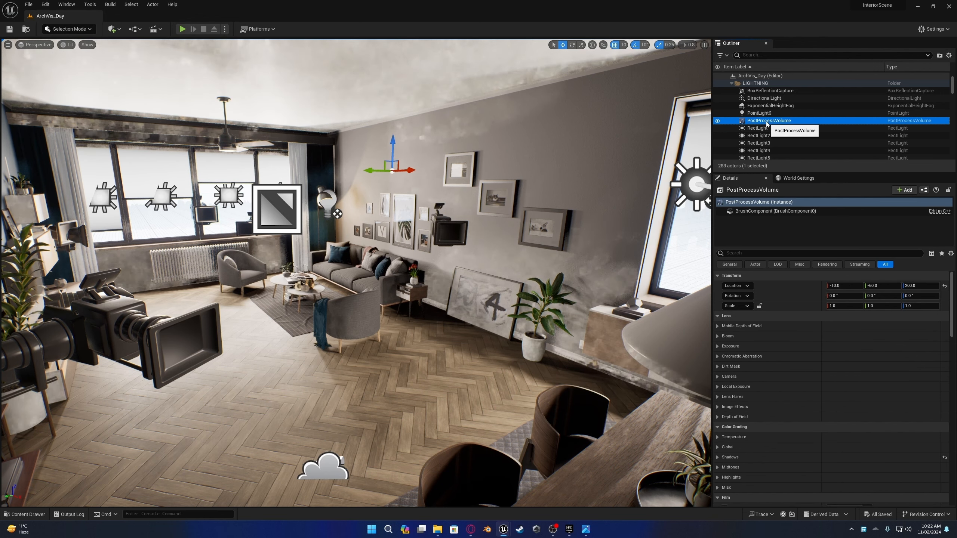
key("Delete")
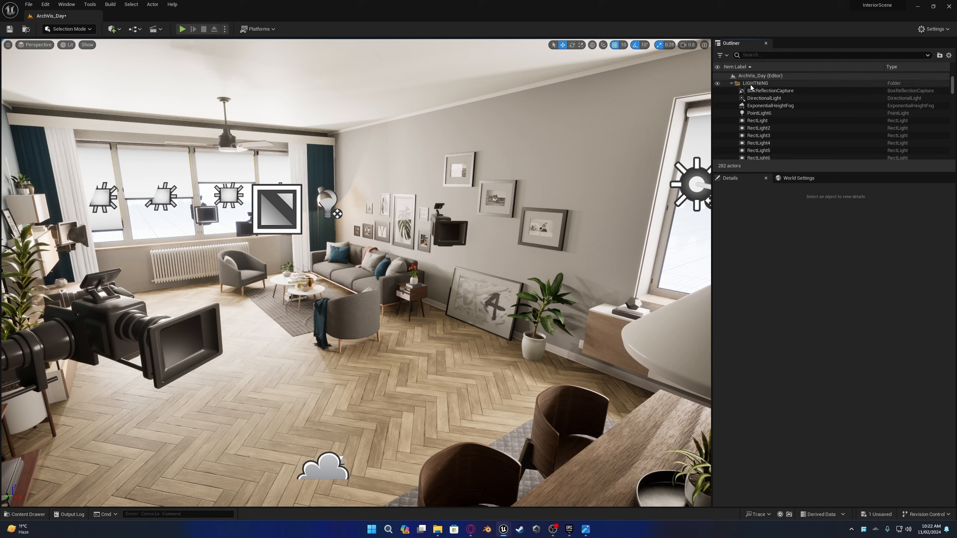
- Add a new Post Process Volume in the living room and raise it to a height of about 230
left_click(752, 84)
left_click(109, 30)
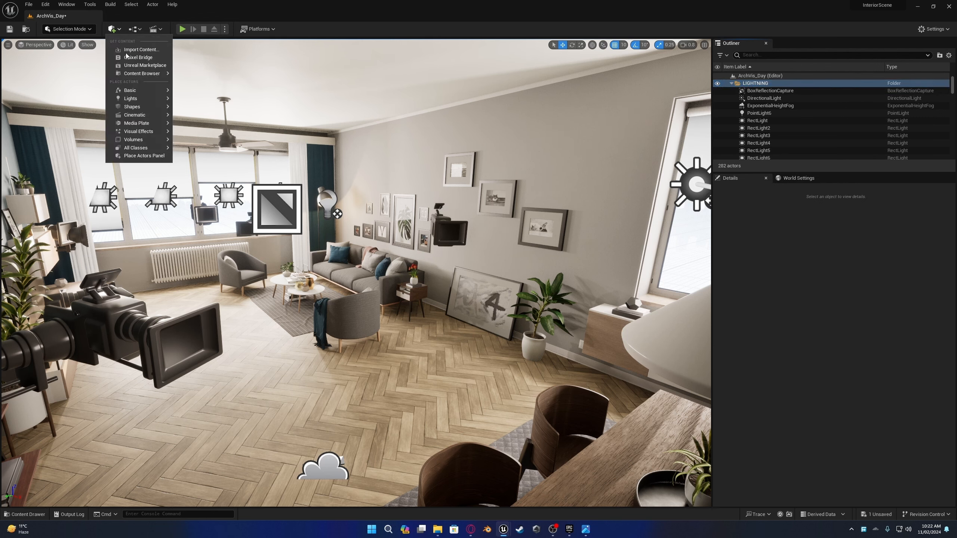
mouse_move(139, 141)
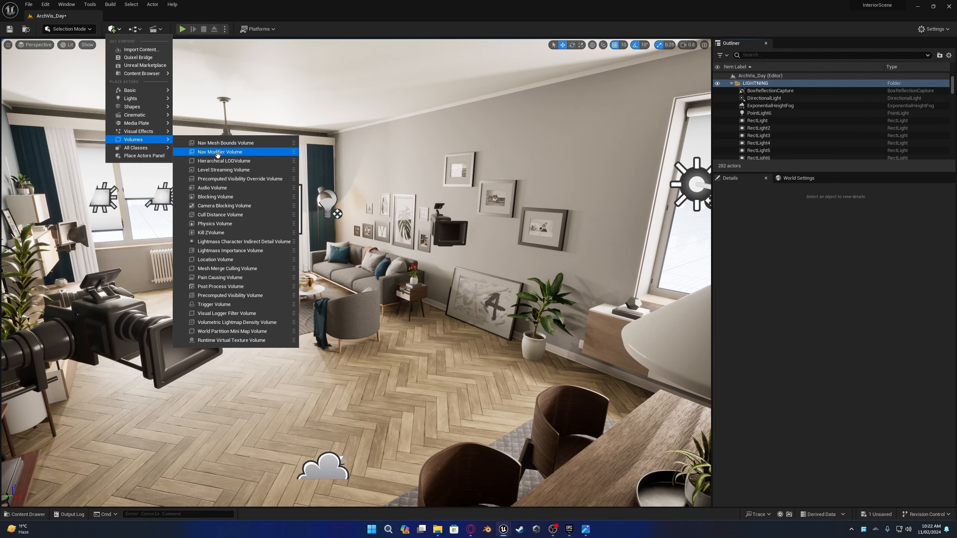
left_click(224, 287)
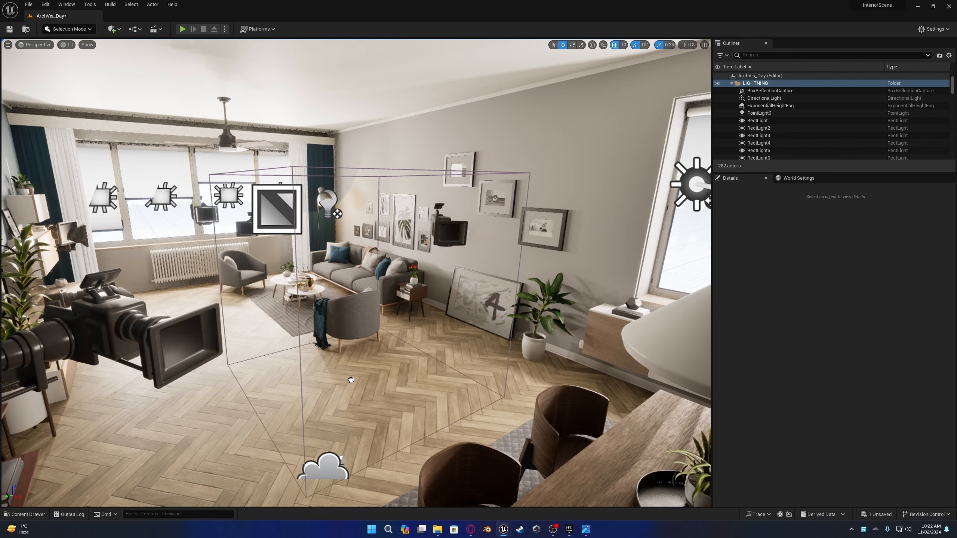
left_click_drag(352, 380, 352, 378)
left_click_drag(345, 259, 354, 113)
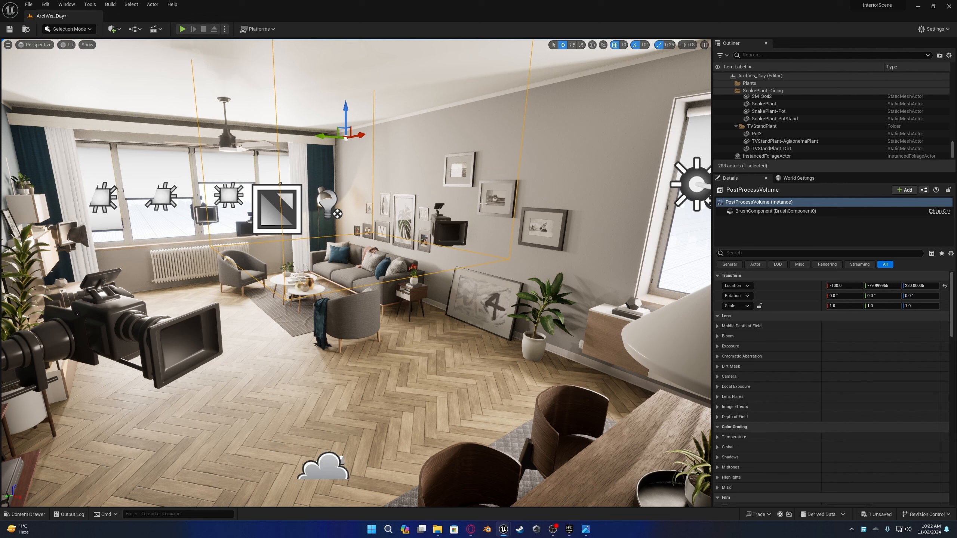
- In the new volume's Exposure settings, set Metering Mode to Manual, override Exposure Compensation and turn off Apply Physical Camera Exposure
scroll(796, 114, "down", 1)
scroll(759, 337, "down", 5)
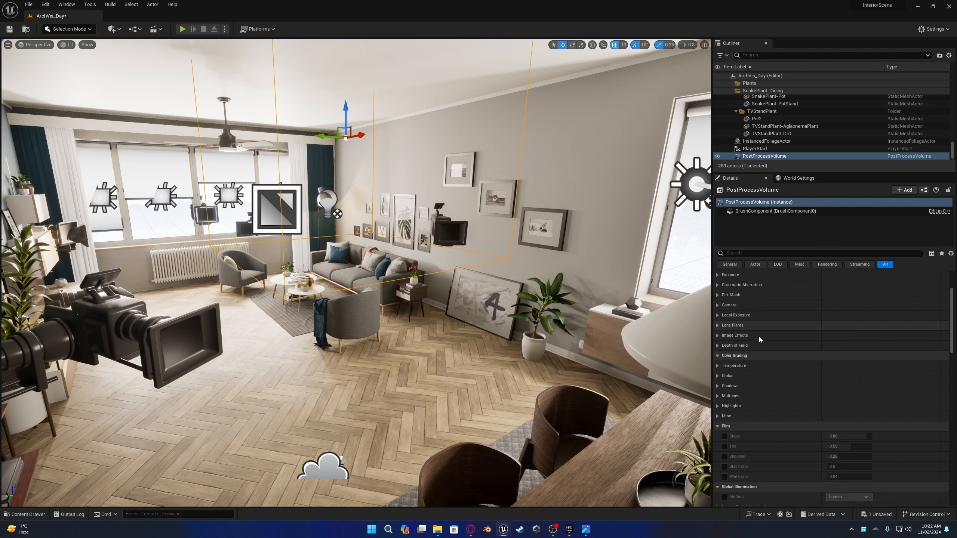
scroll(769, 332, "down", 4)
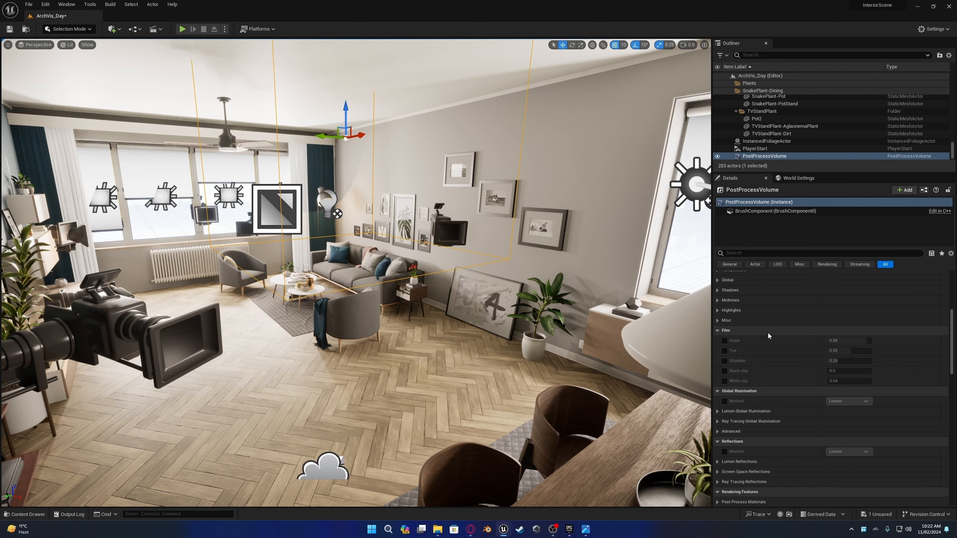
scroll(766, 332, "up", 8)
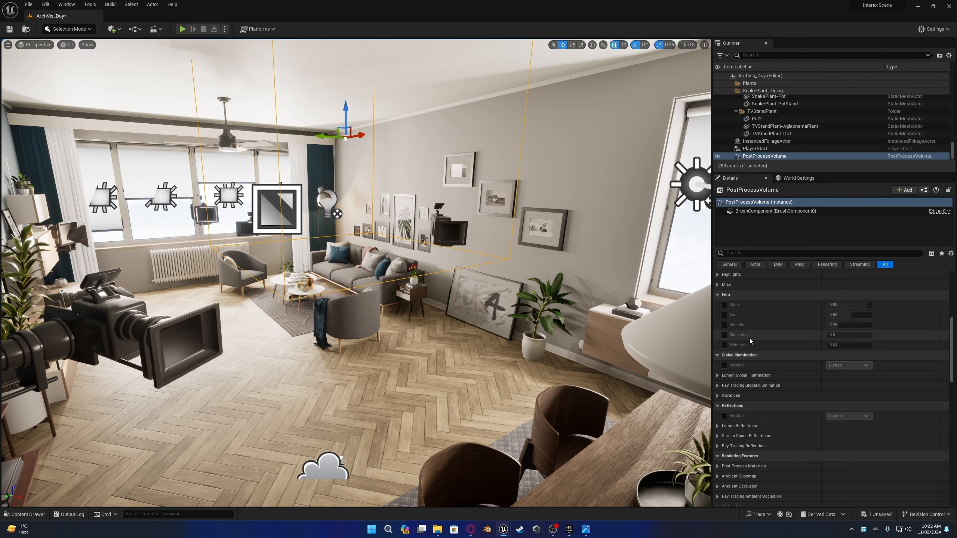
scroll(750, 337, "up", 2)
left_click(720, 323)
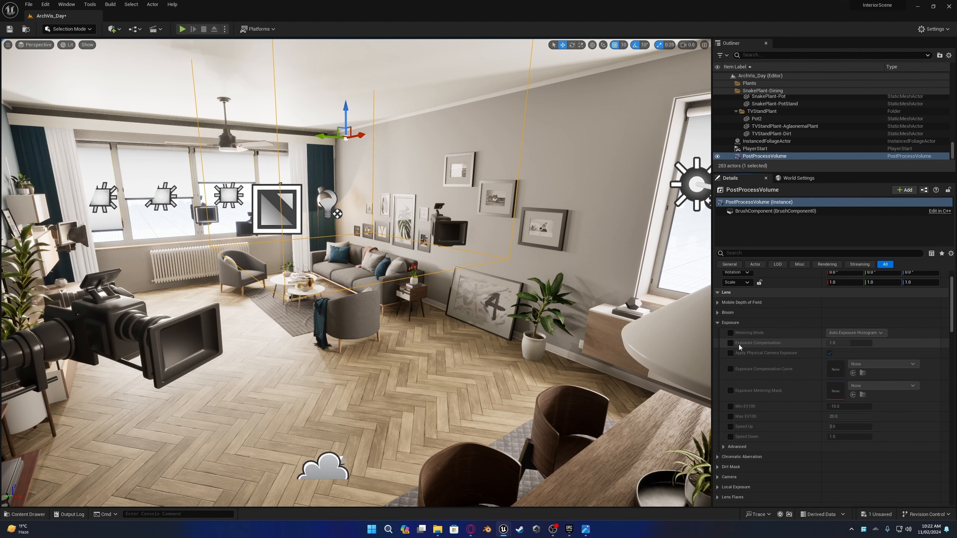
right_click_drag(706, 337, 680, 332)
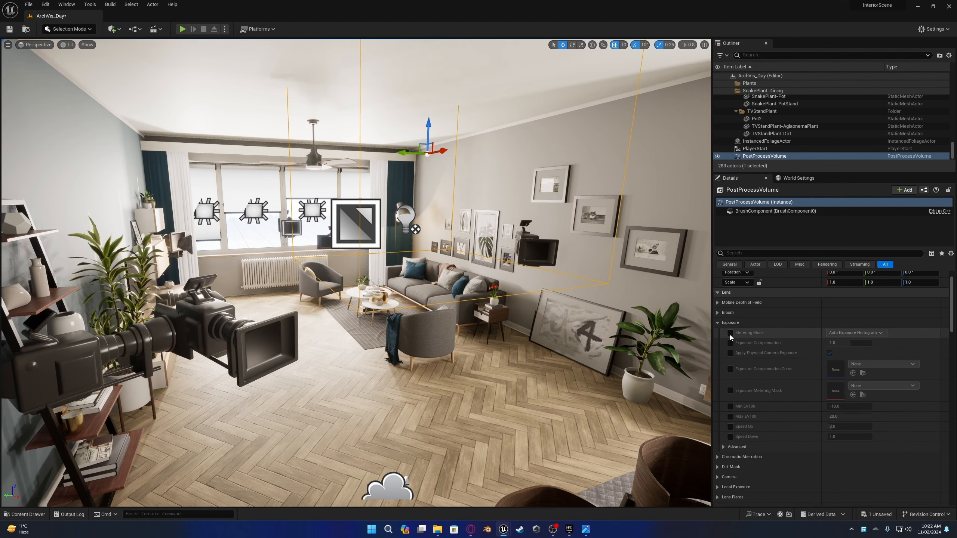
left_click(730, 333)
left_click(854, 332)
left_click(841, 355)
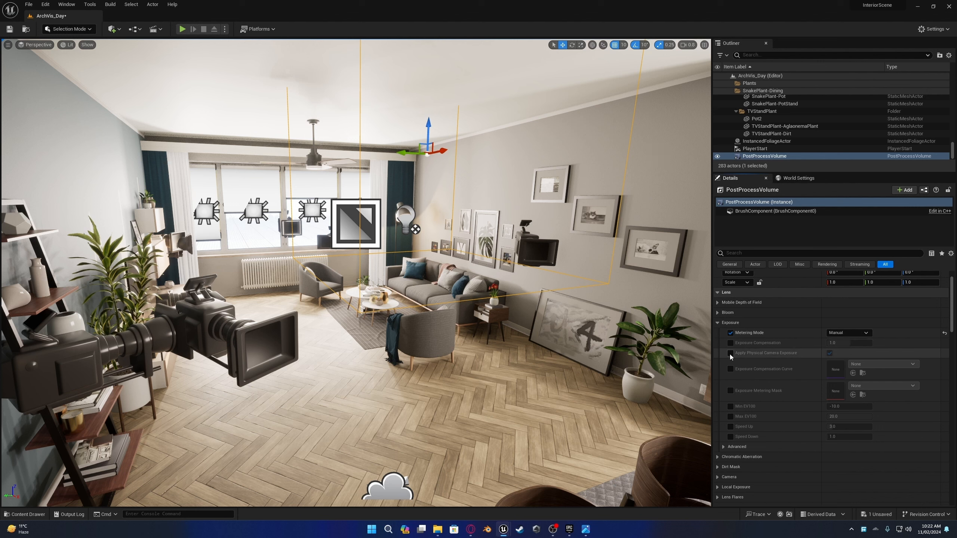
left_click(731, 353)
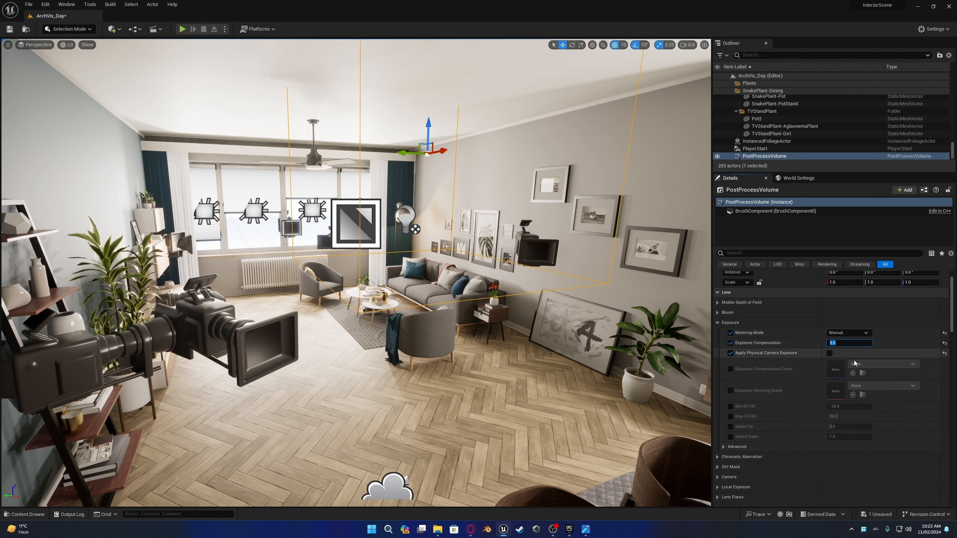
- Enable Infinite Extent (Unbound) for the post process volume
scroll(855, 364, "down", 15)
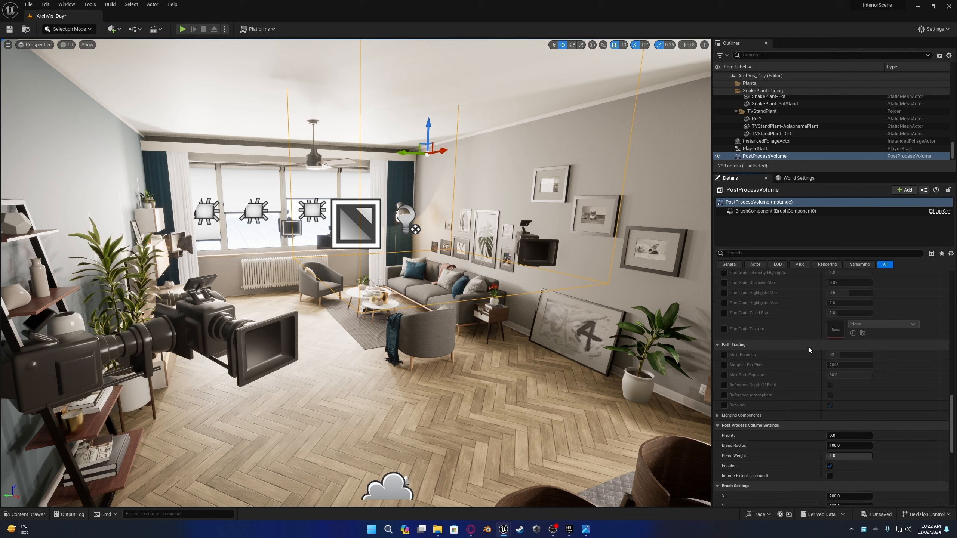
scroll(809, 347, "down", 5)
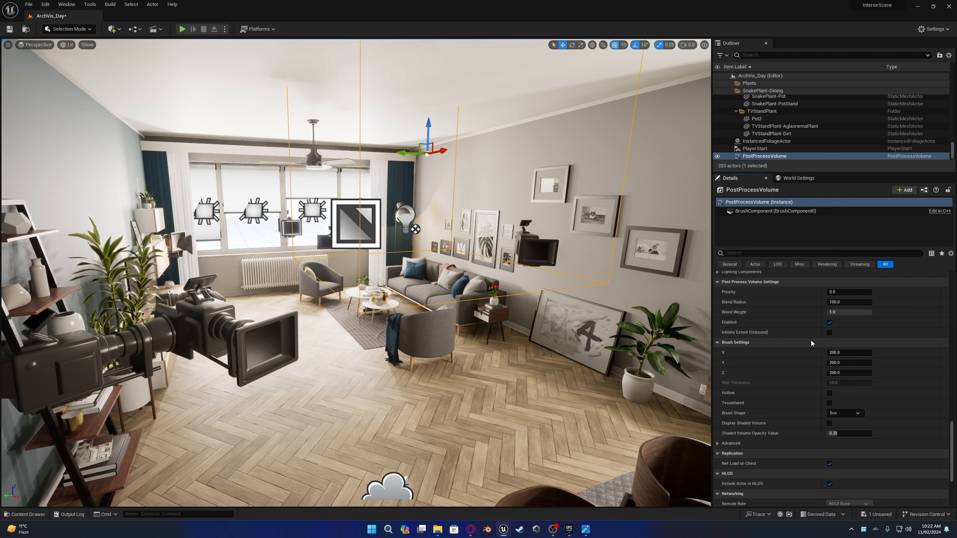
left_click(829, 334)
mouse_move(543, 301)
right_mouse_down()
mouse_move(522, 301)
mouse_move(540, 301)
right_mouse_up()
key("s")
- Delete every actor in the LIGHTNING folder, from BoxReflectionCapture through Sky Sphere, including the directional, point and rect lights and the height fog
scroll(768, 130, "up", 8)
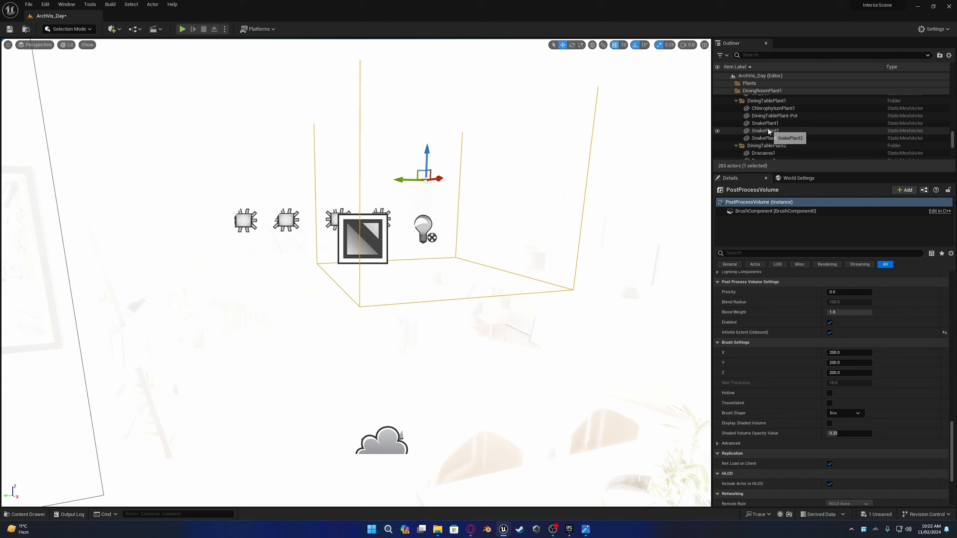
scroll(770, 131, "up", 10)
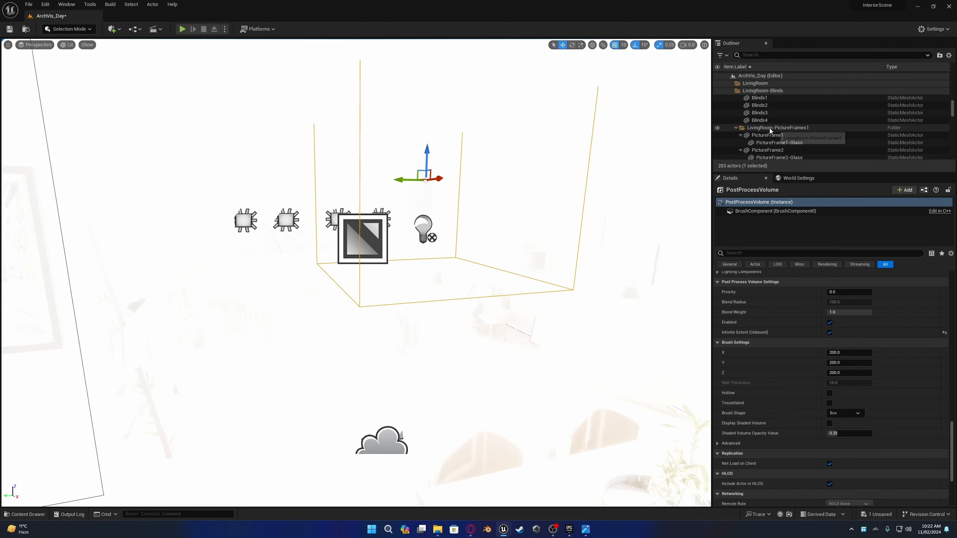
scroll(770, 128, "down", 1)
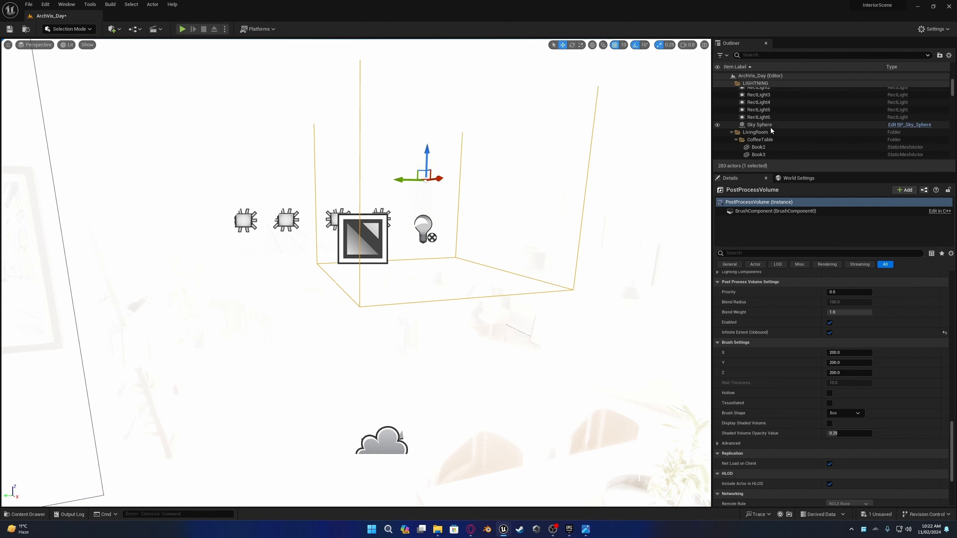
scroll(770, 128, "up", 1)
left_click(771, 136)
scroll(772, 131, "up", 2)
scroll(772, 132, "up", 2)
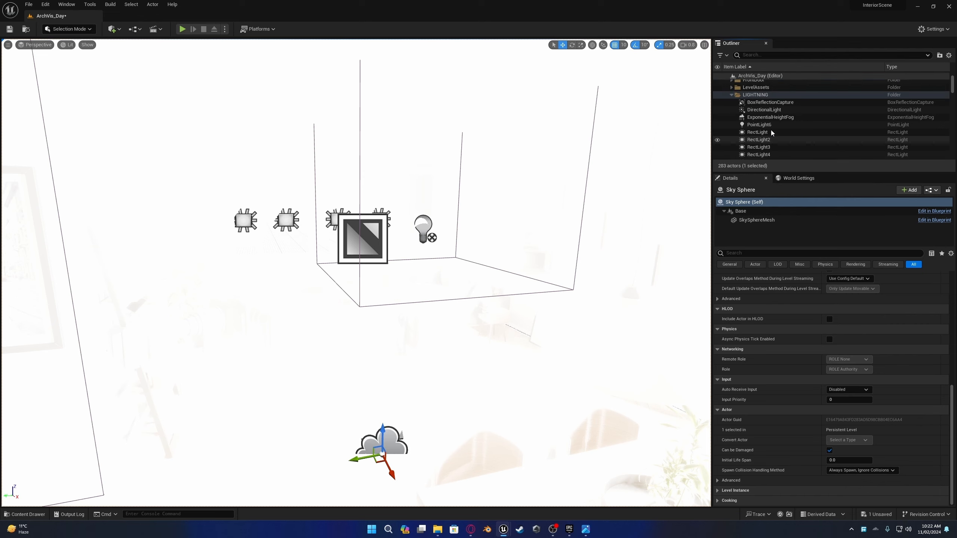
left_click(763, 115, "shift")
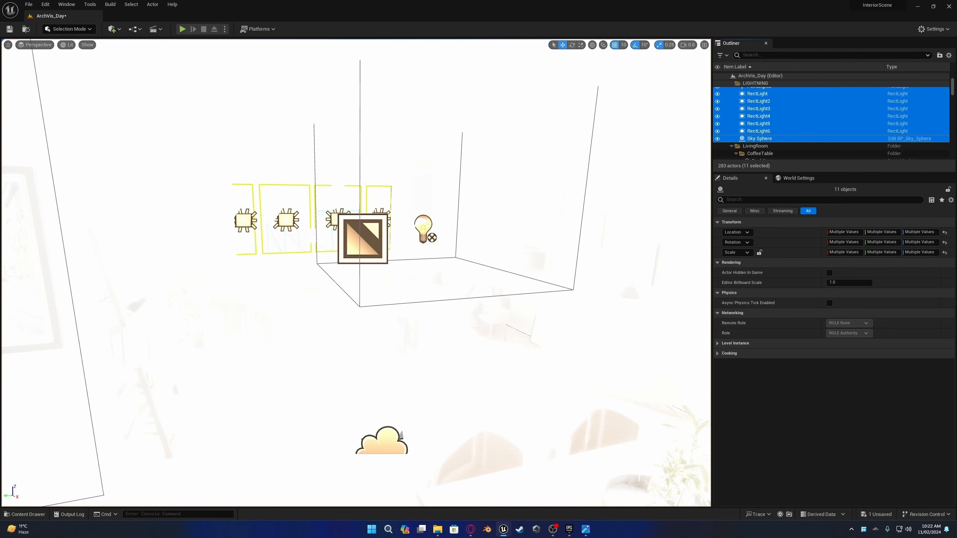
key("Delete")
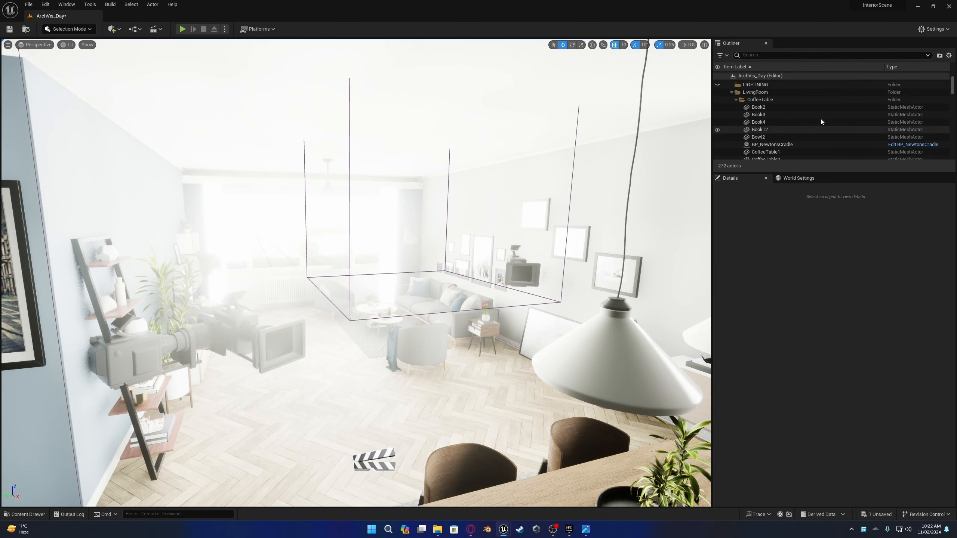
- Select the SM_BackgroundGeometry city skyline outside the dining room window and frame it in the viewport
scroll(821, 122, "up", 4)
scroll(821, 123, "down", 4)
scroll(821, 122, "up", 2)
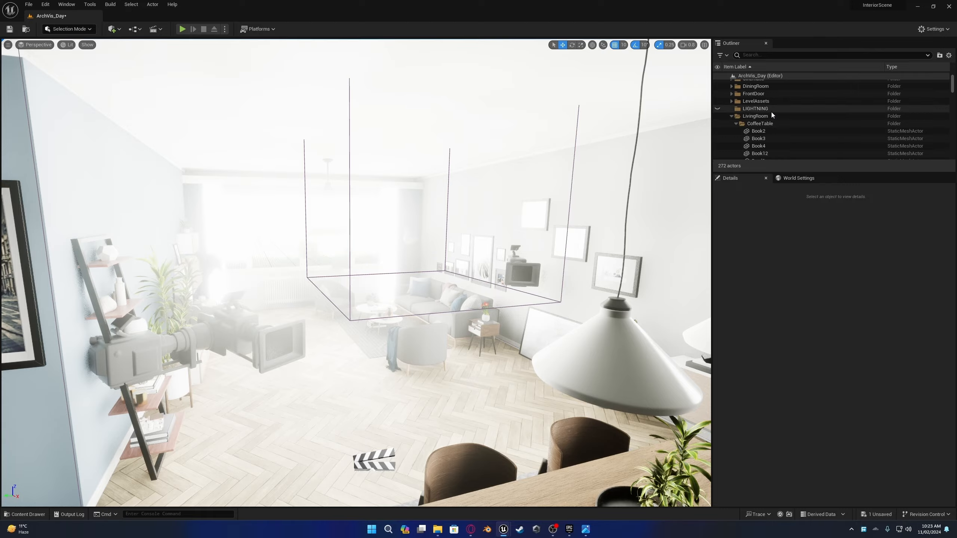
scroll(800, 116, "down", 5)
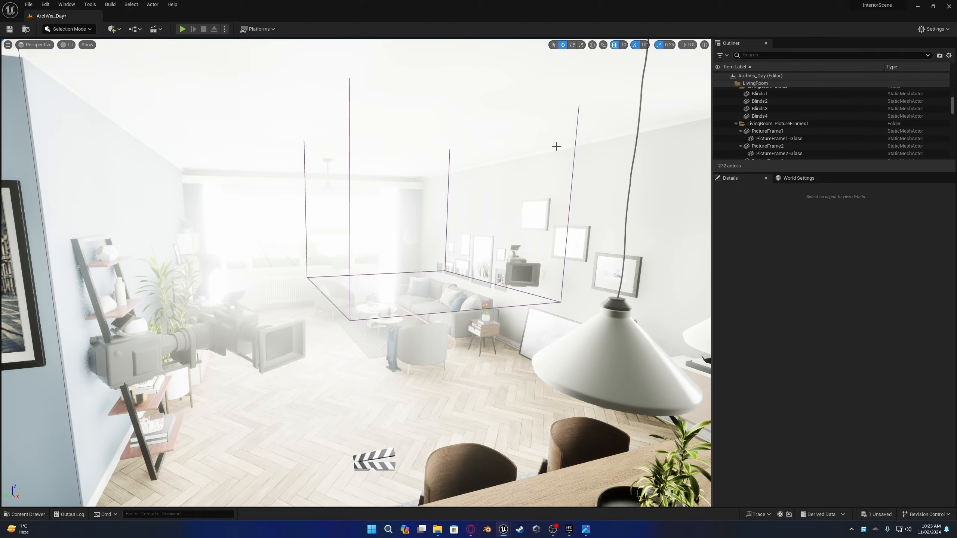
right_click_drag(557, 146, 611, 153)
left_click(521, 274)
right_click_drag(520, 274, 609, 283)
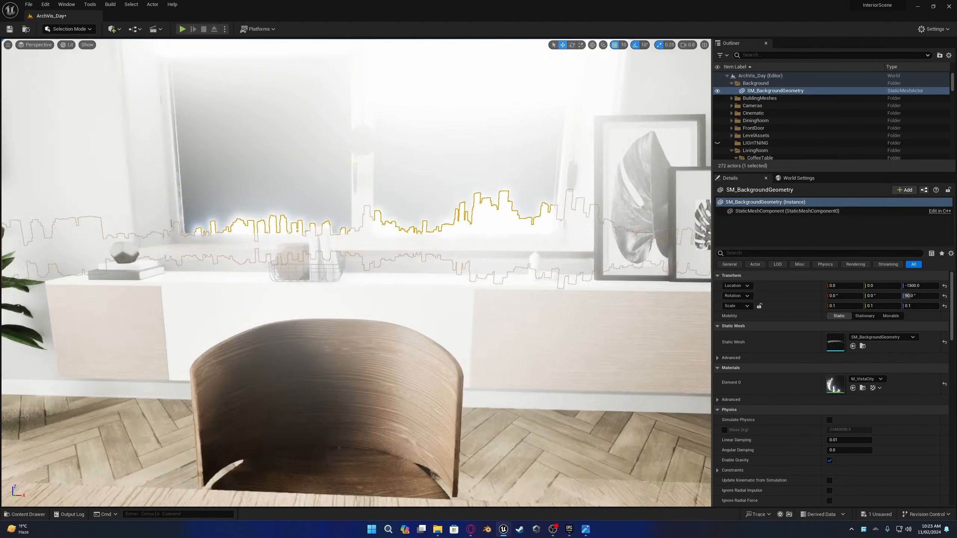
key("f")
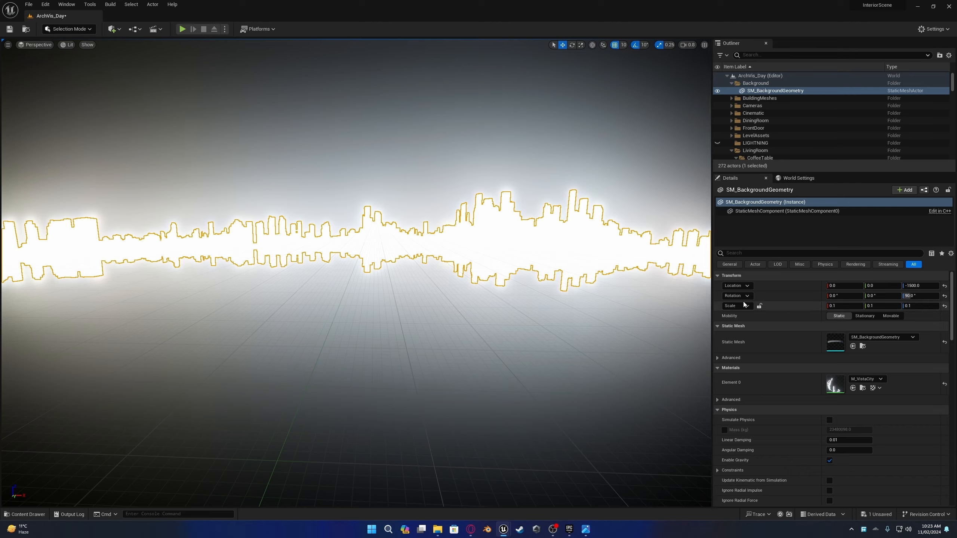
- In the skyline's M_VistaCity material, set the Multiply node's B value to 1, then save and close the material
double_click(835, 385)
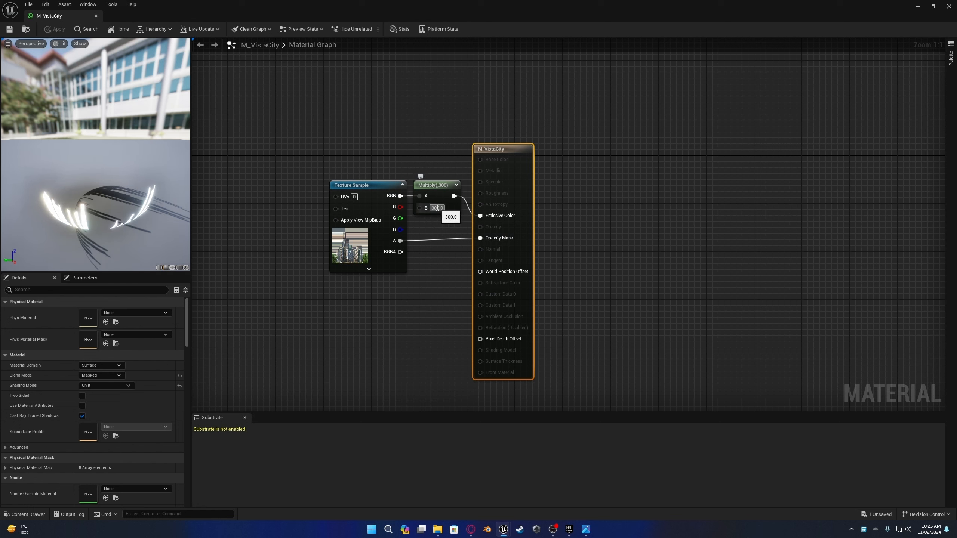
type("1")
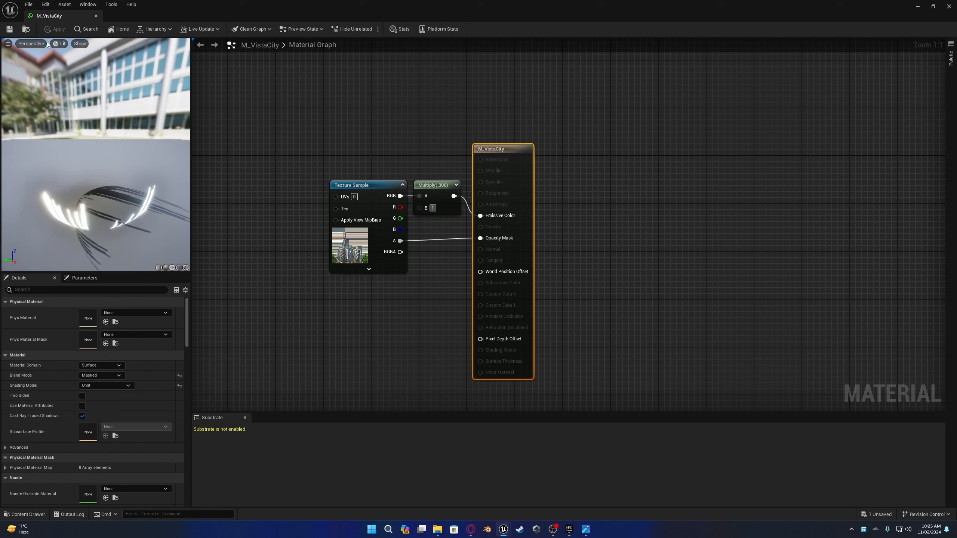
left_click(11, 29)
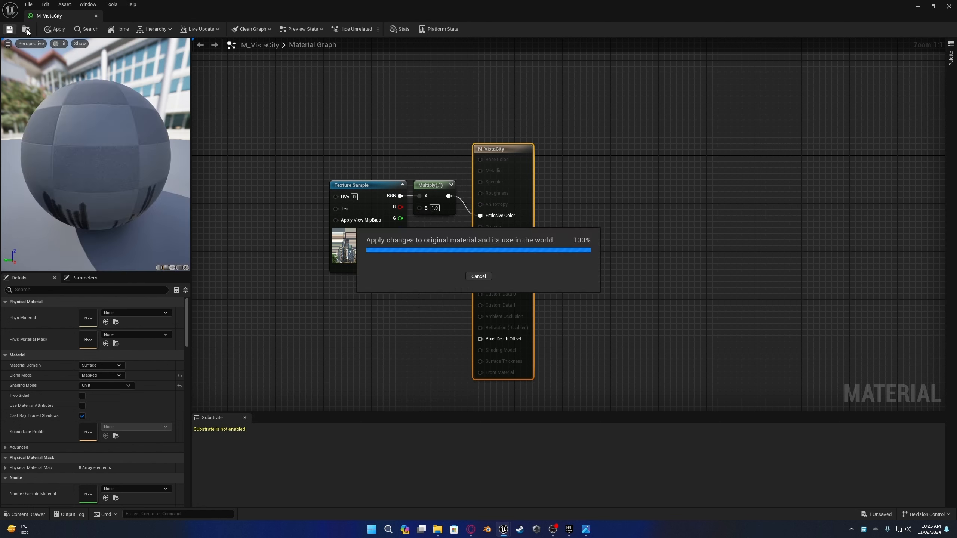
left_click(96, 16)
- In the dining room blind's MI_Blind_1 material instance, override Intensity with 0, then save and close it
right_click_drag(407, 224, 429, 234)
left_click(398, 267)
mouse_move(399, 267)
right_mouse_down()
mouse_move(468, 264)
mouse_move(527, 245)
mouse_move(377, 249)
mouse_move(407, 253)
mouse_move(411, 275)
mouse_move(387, 257)
right_mouse_up()
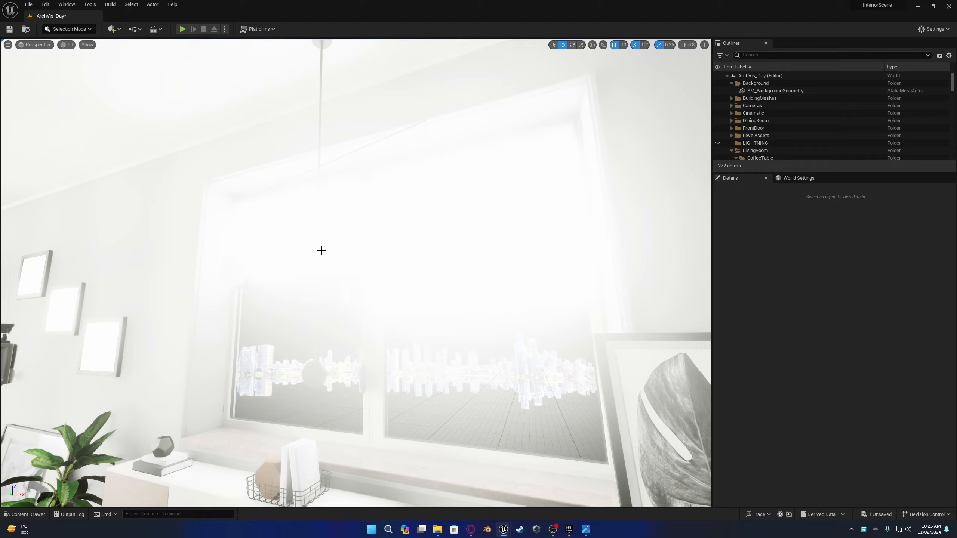
right_click_drag(322, 251, 447, 234)
left_click(505, 172)
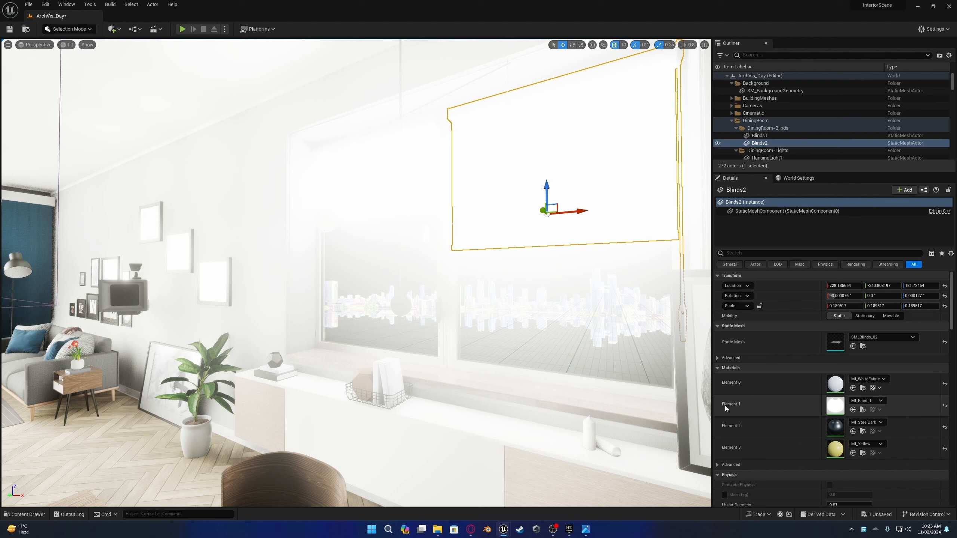
double_click(834, 407)
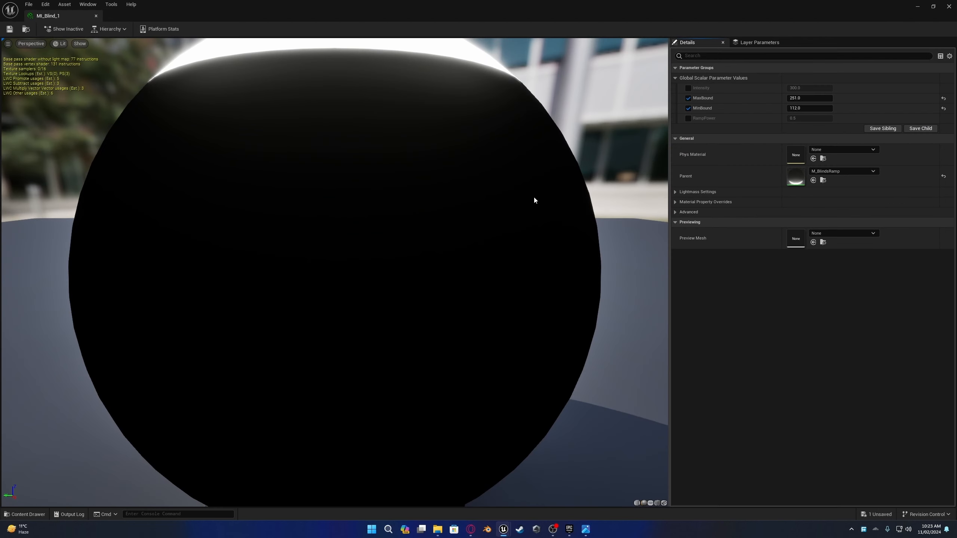
scroll(534, 197, "down", 5)
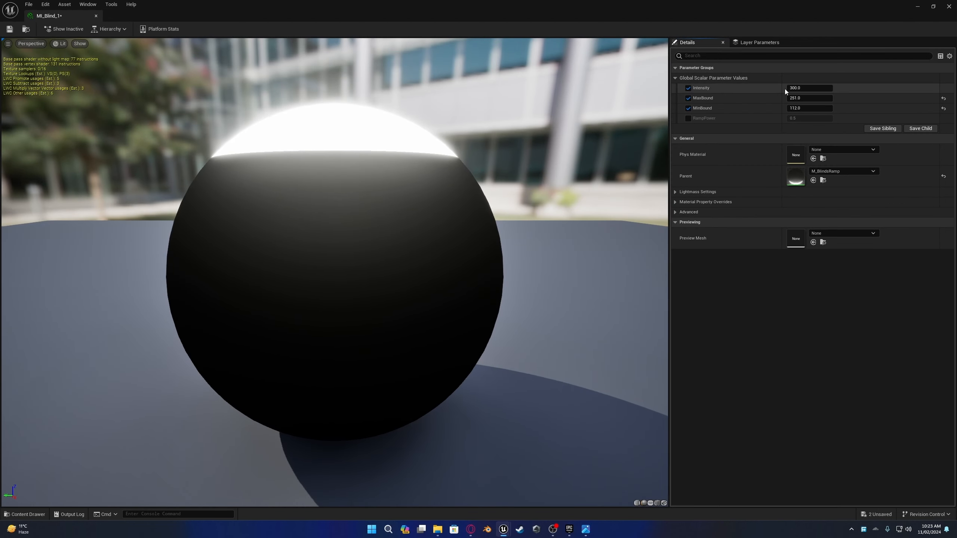
key("Return")
left_click(7, 30)
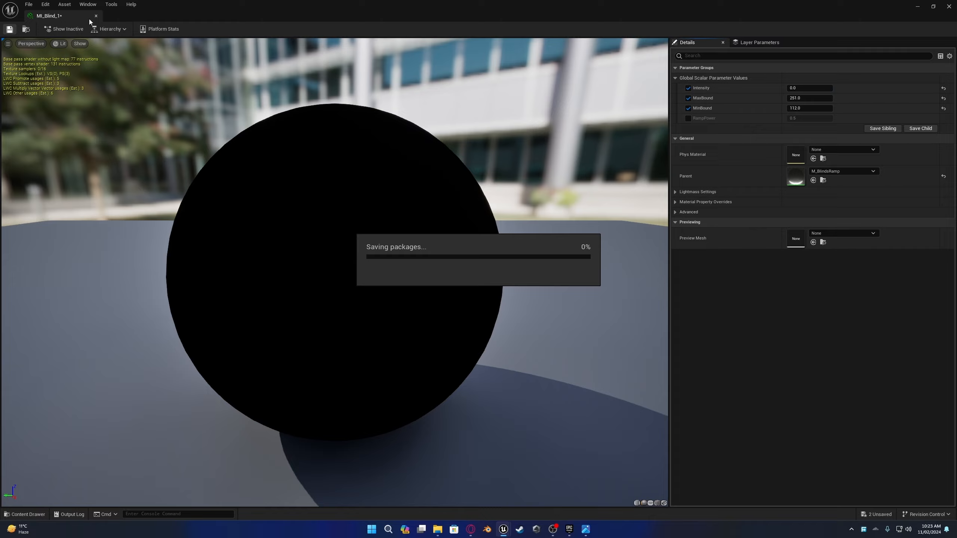
left_click(96, 16)
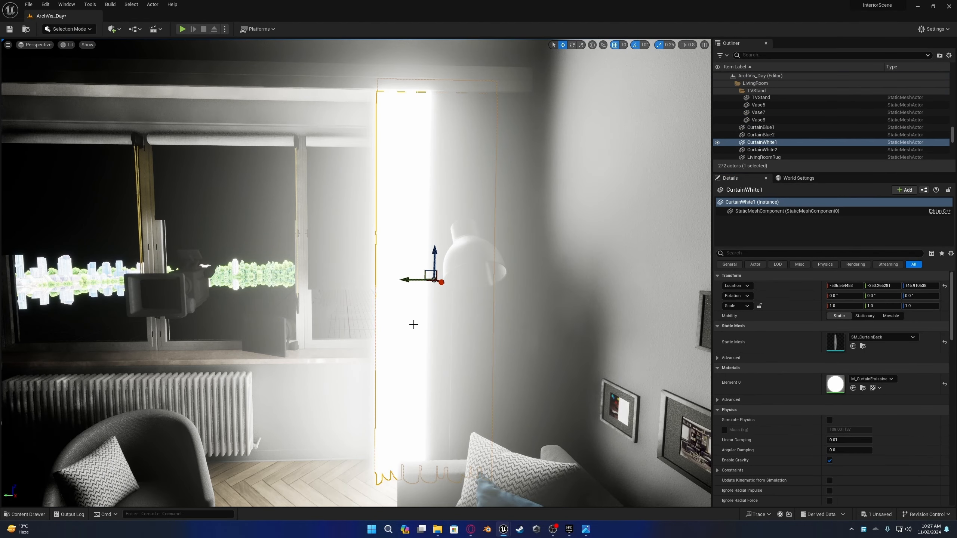
- In the white curtain's M_CurtainEmissive material, set the EmissivePower default value to 0, then save and close the material
double_click(835, 384)
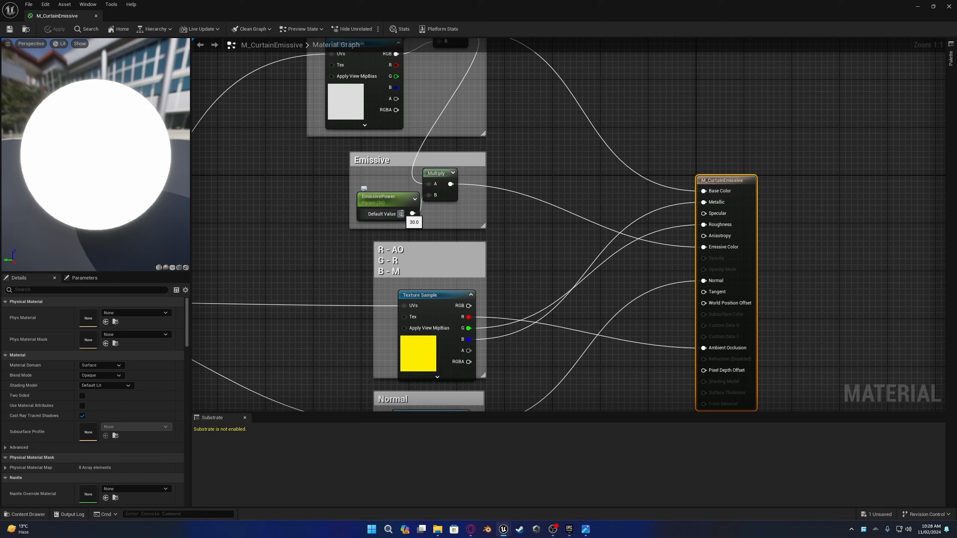
key("Return")
left_click(10, 32)
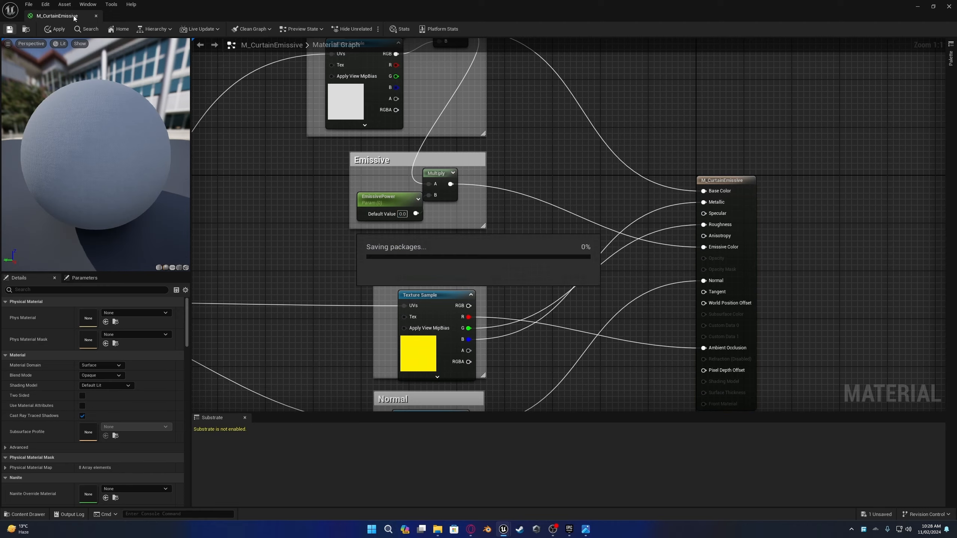
left_click(96, 15)
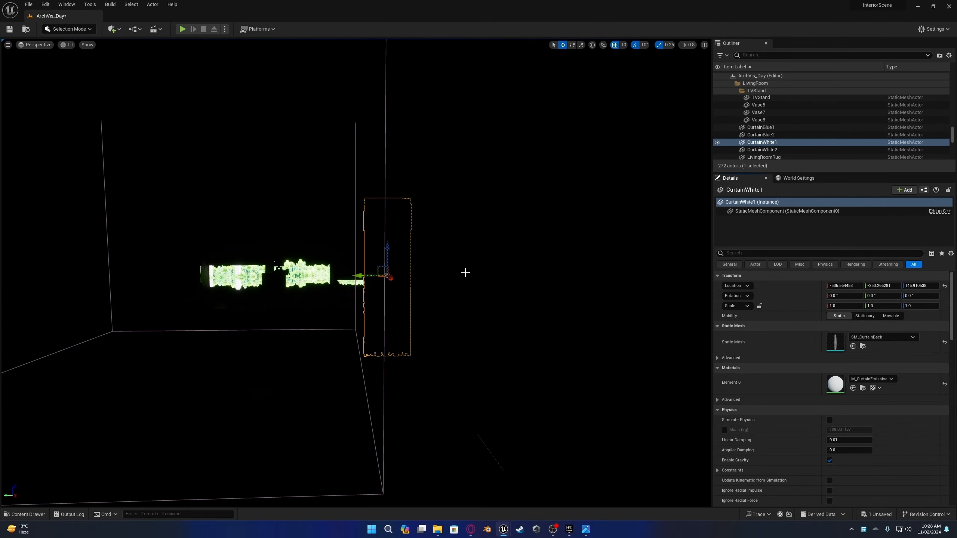
right_click_drag(286, 264, 539, 259)
right_click_drag(383, 265, 249, 279)
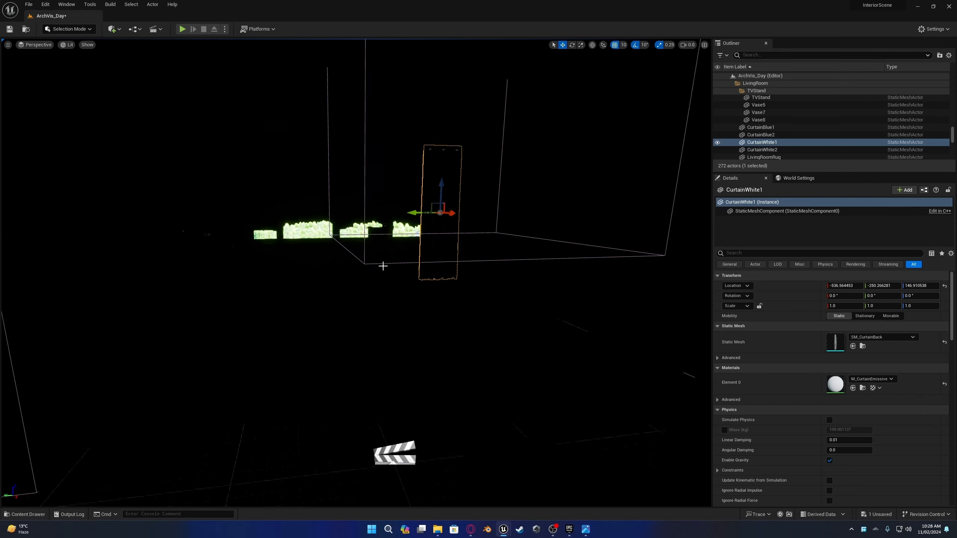
scroll(405, 266, "up", 2)
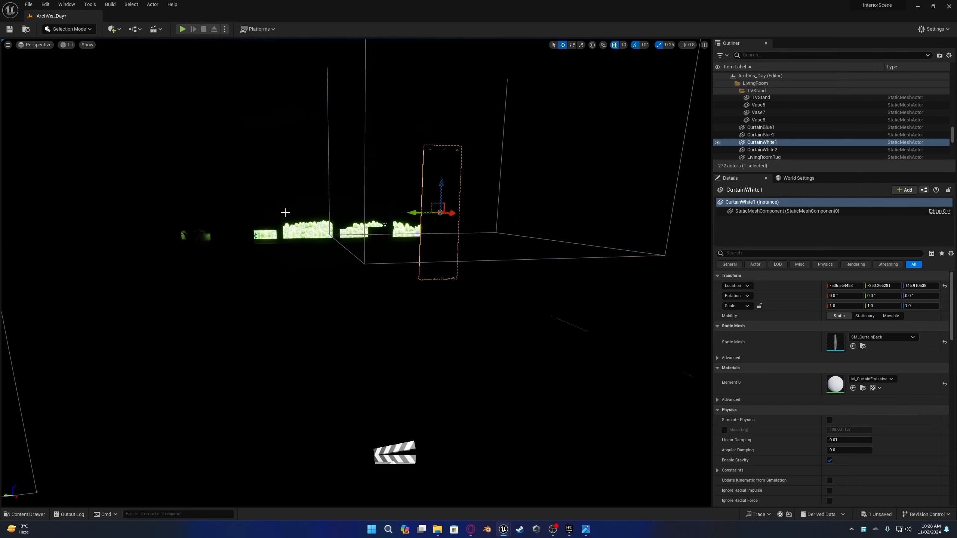
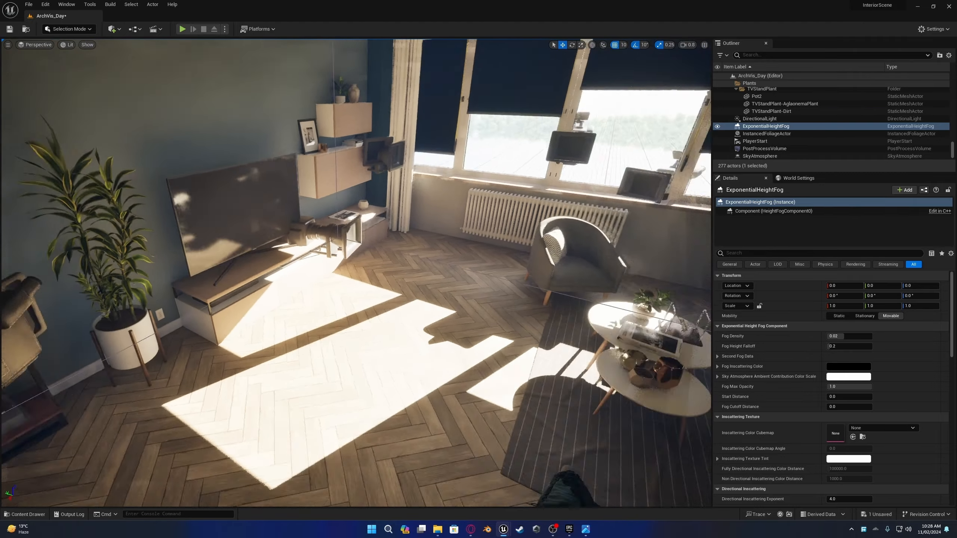
- Rotate the directional sun light so low sunlight enters through the living room windows and falls on the TV stand and the wall behind it
key("ctrl+l")
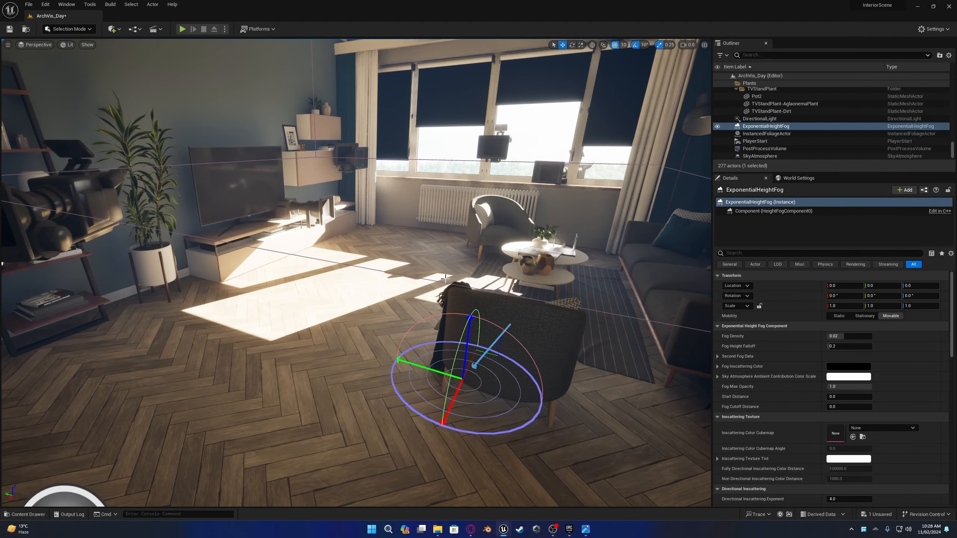
key("ctrl+l")
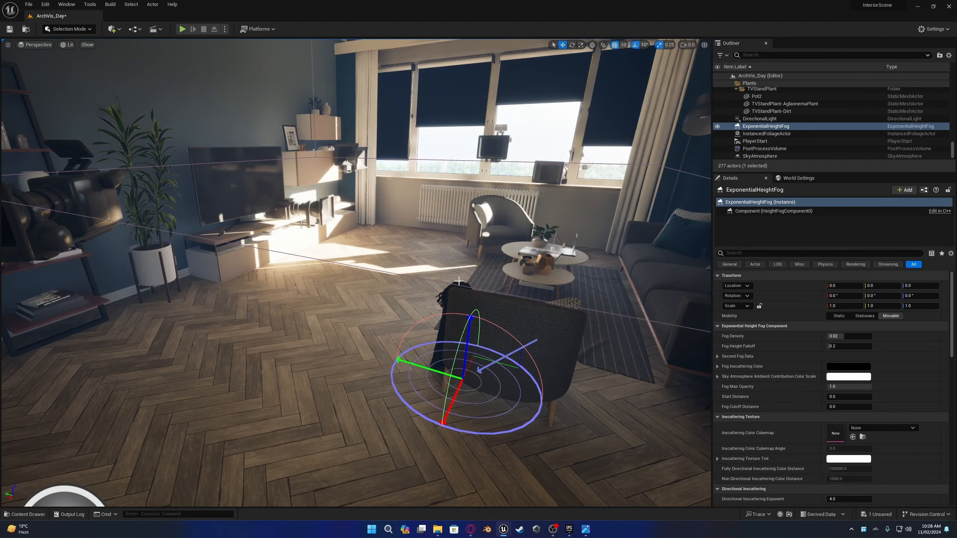
key("ctrl+l")
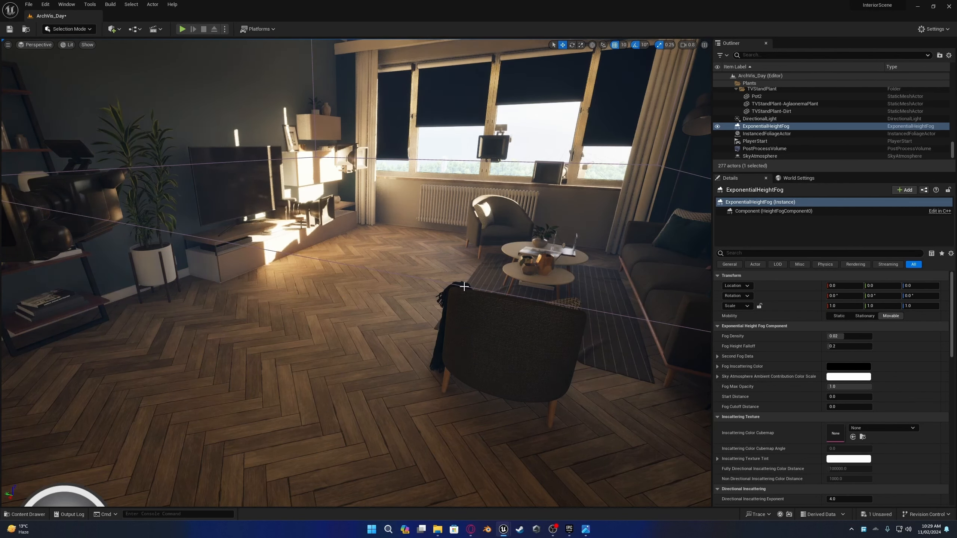
key("ctrl+l")
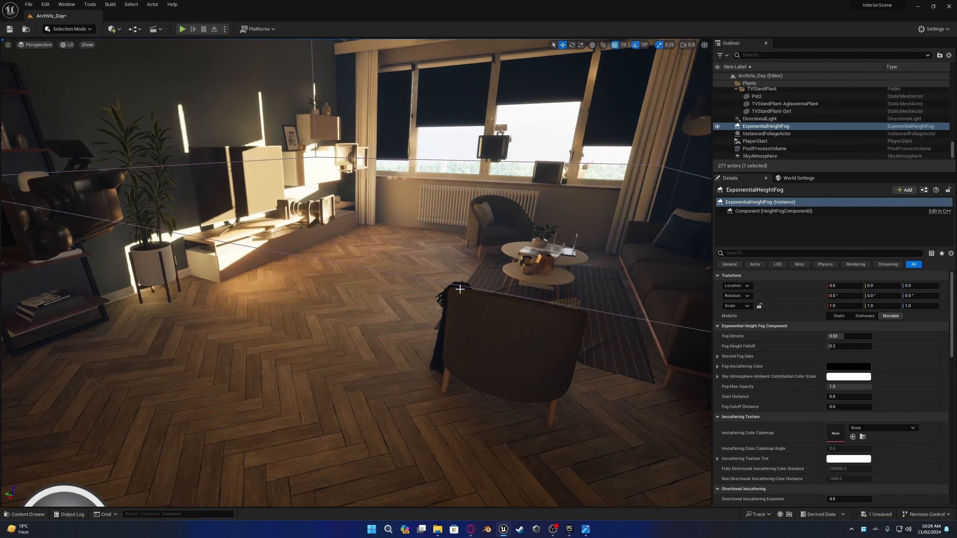
key("ctrl+l")
key("ctrl+l")
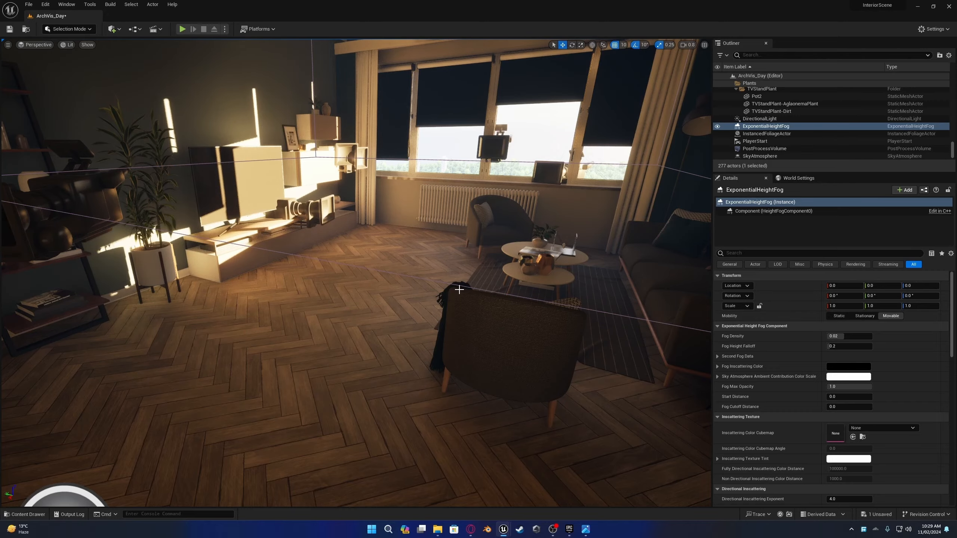
- Enable Volumetric Fog on the level's exponential height fog
key("s")
right_click_drag(448, 290, 462, 269)
key("w")
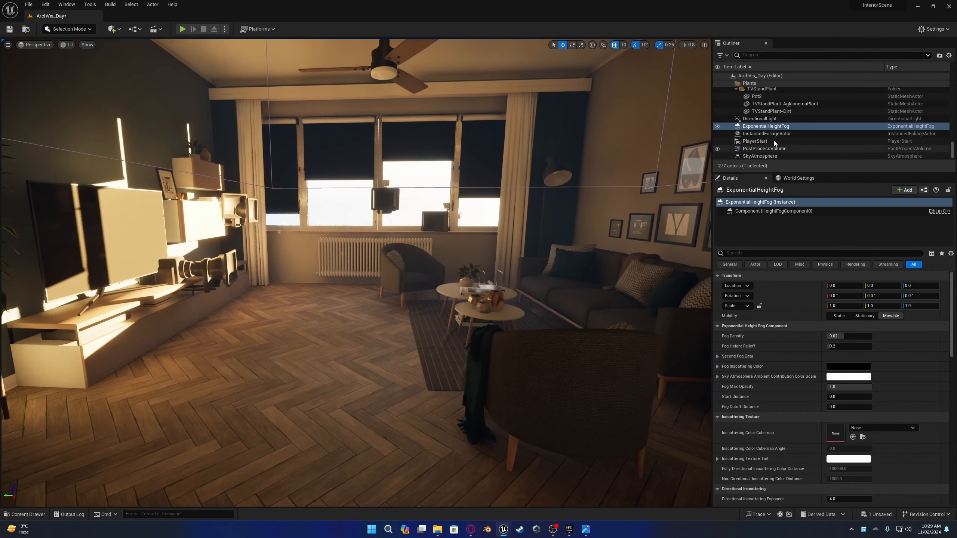
scroll(775, 141, "down", 2)
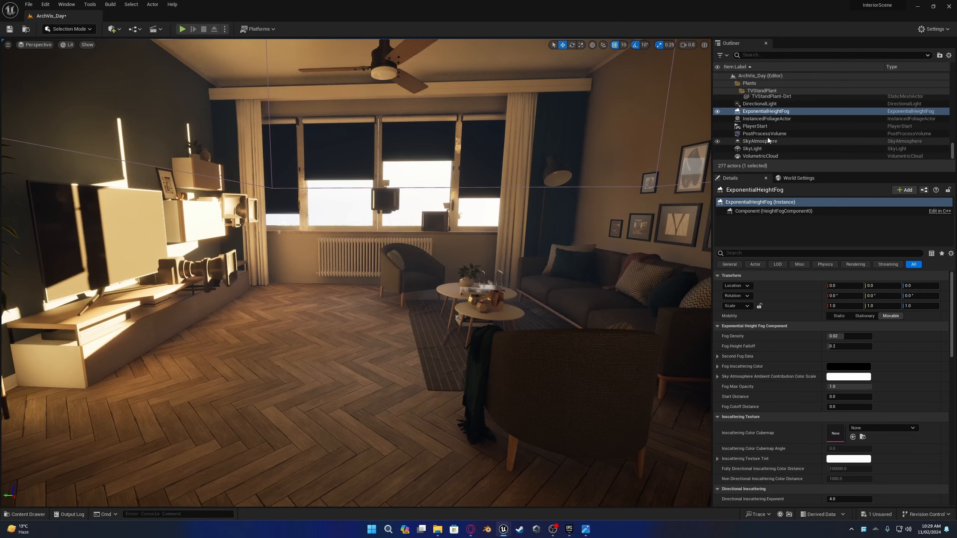
left_click(765, 112)
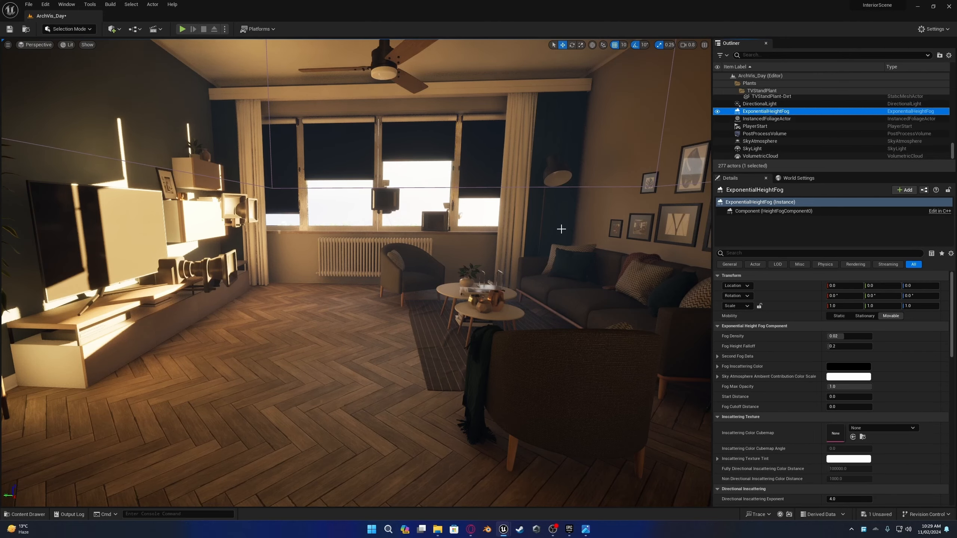
right_click_drag(562, 229, 561, 229)
scroll(827, 368, "down", 6)
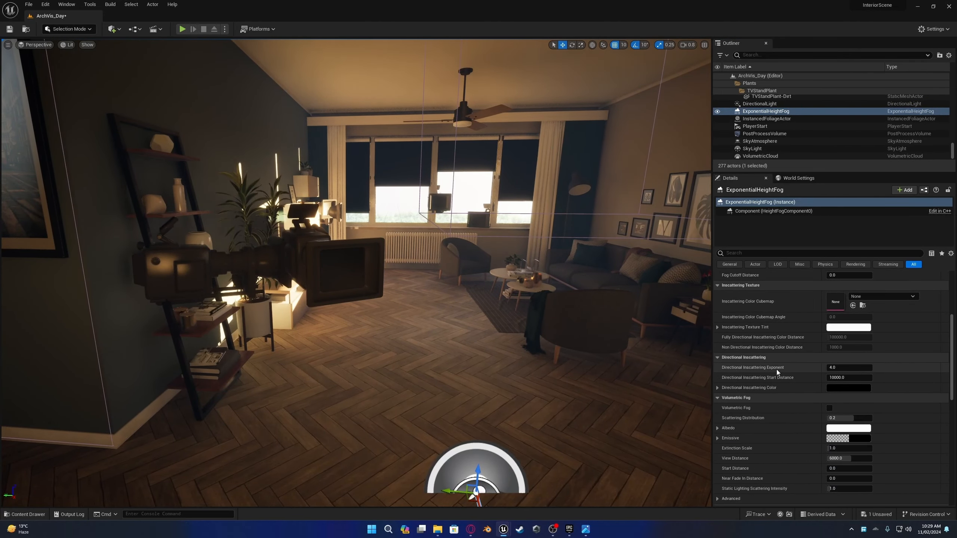
right_click_drag(618, 321, 618, 321)
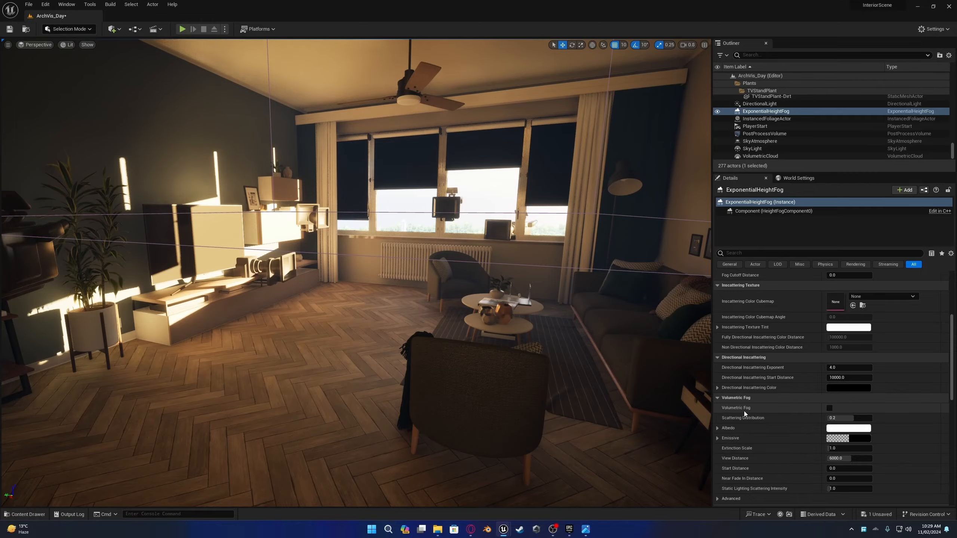
left_click(829, 408)
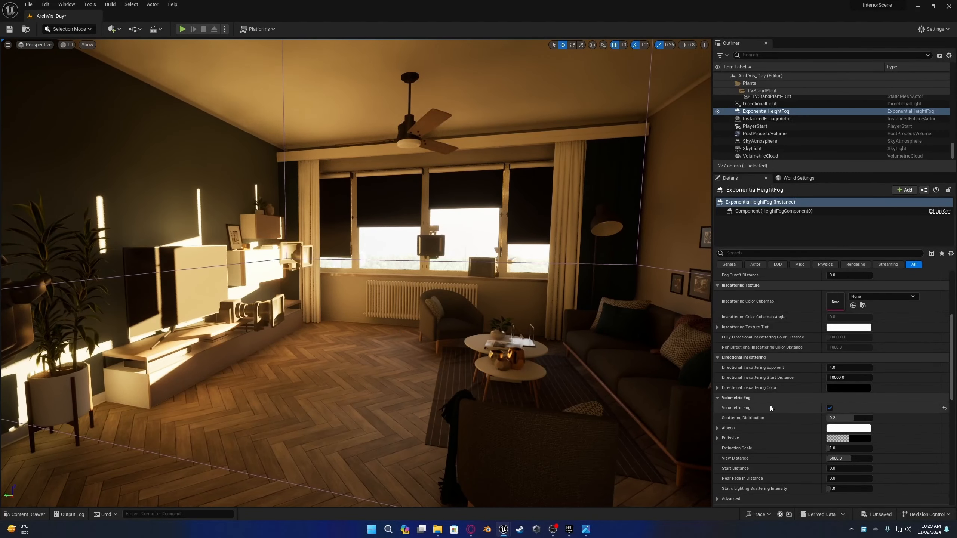
- Try the directional light's Cast Ray Traced Shadows as Enabled, and finally set it to Disabled
left_click(765, 104)
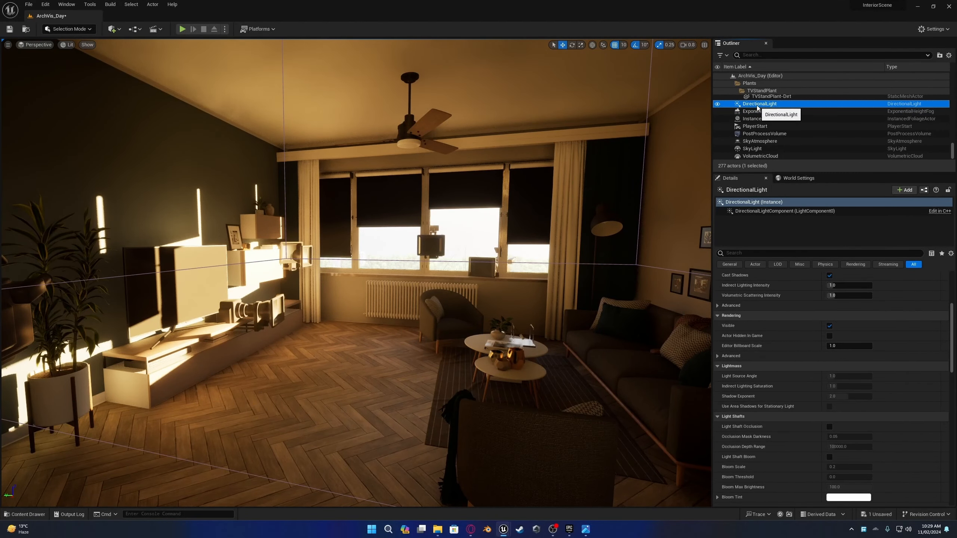
left_click(764, 251)
type("ray")
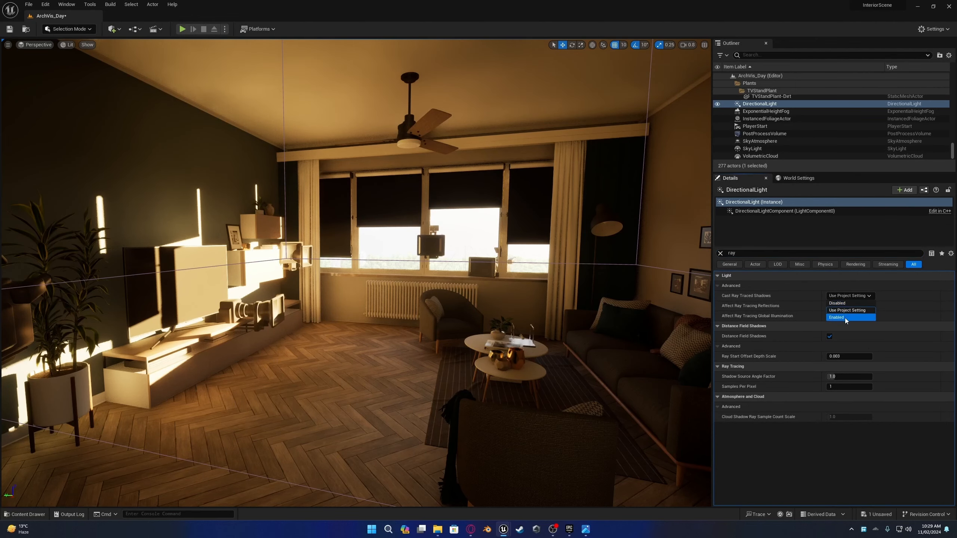
left_click(839, 317)
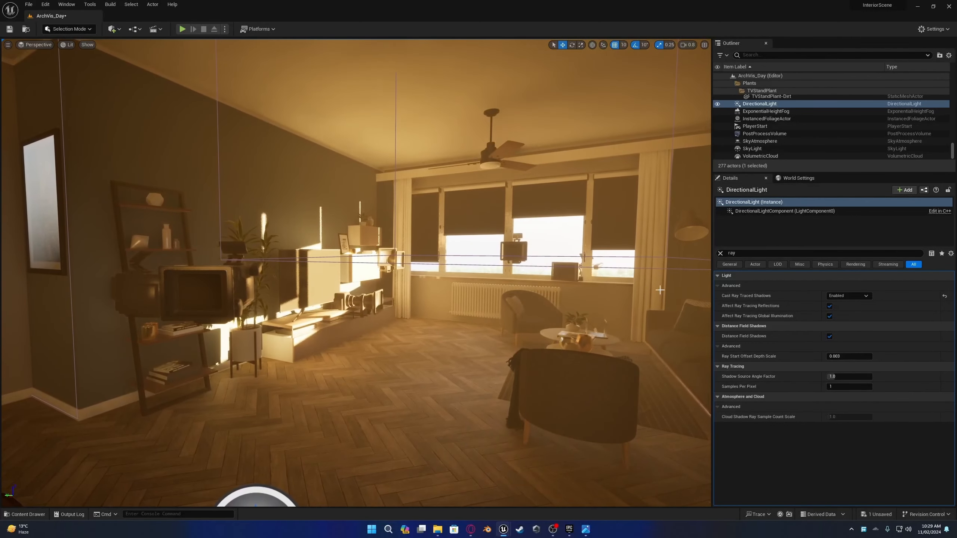
left_click(846, 297)
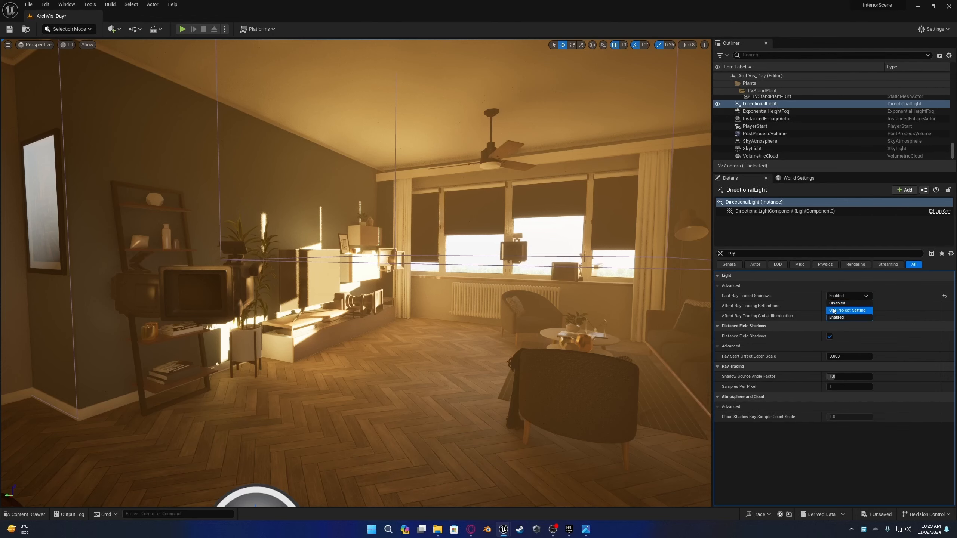
left_click(837, 304)
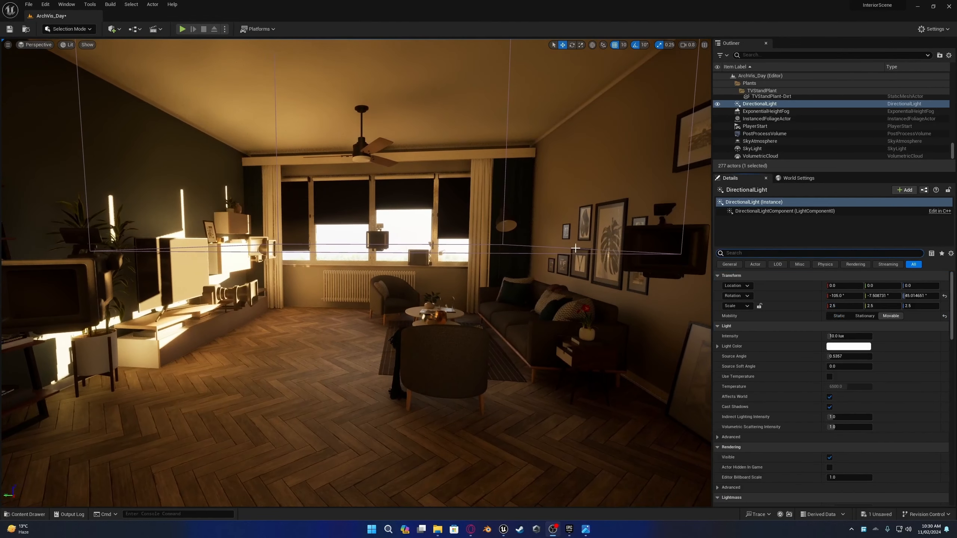
- Try raising the post process volume's Exposure Compensation to about 6.46, and restore it to 5.5
left_click(761, 134)
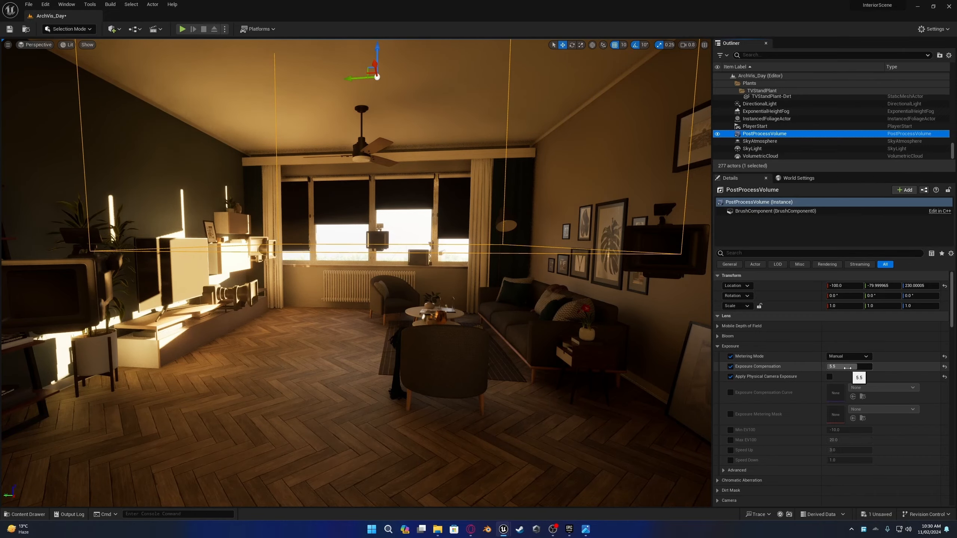
mouse_move(848, 368)
left_mouse_down()
mouse_move(800, 368)
mouse_move(860, 368)
mouse_move(837, 368)
mouse_move(844, 366)
left_mouse_up()
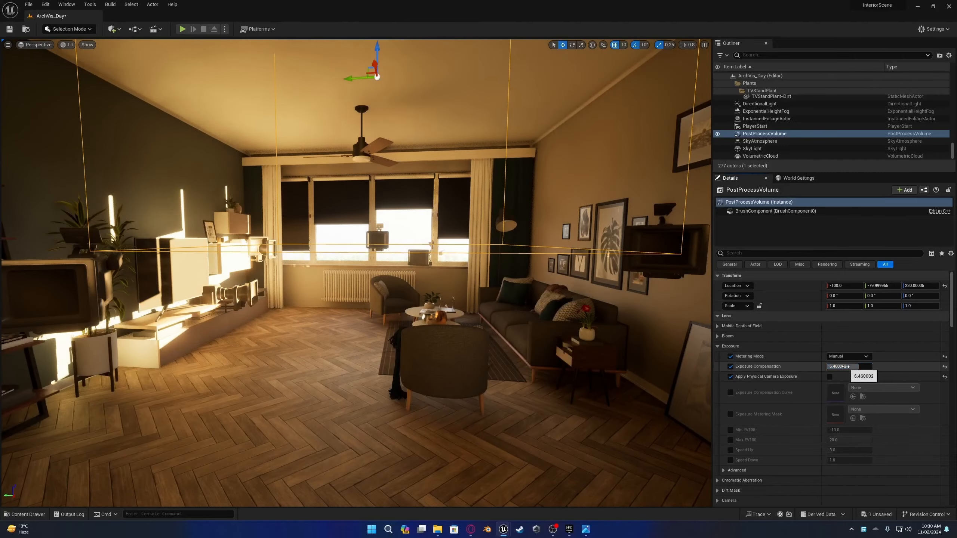
key("Return")
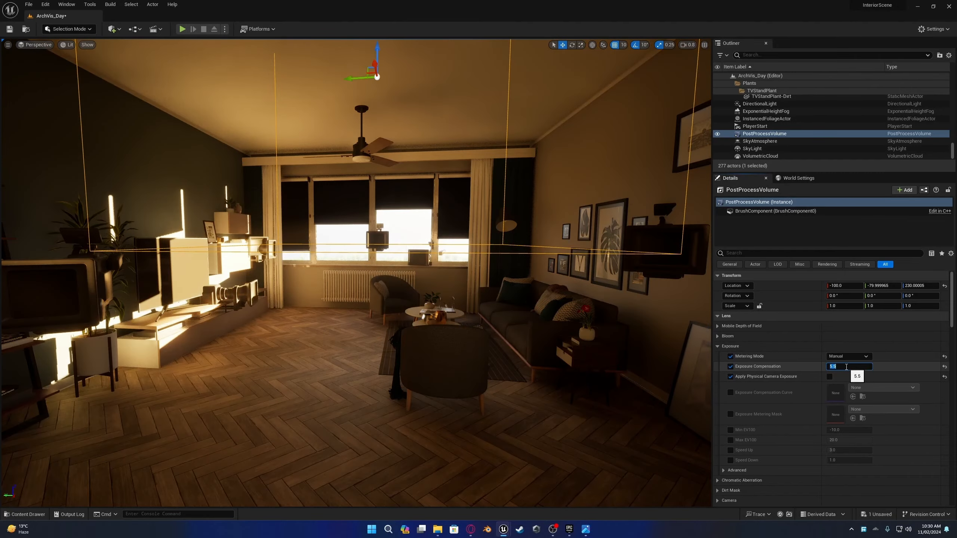
right_click_drag(531, 333, 510, 315)
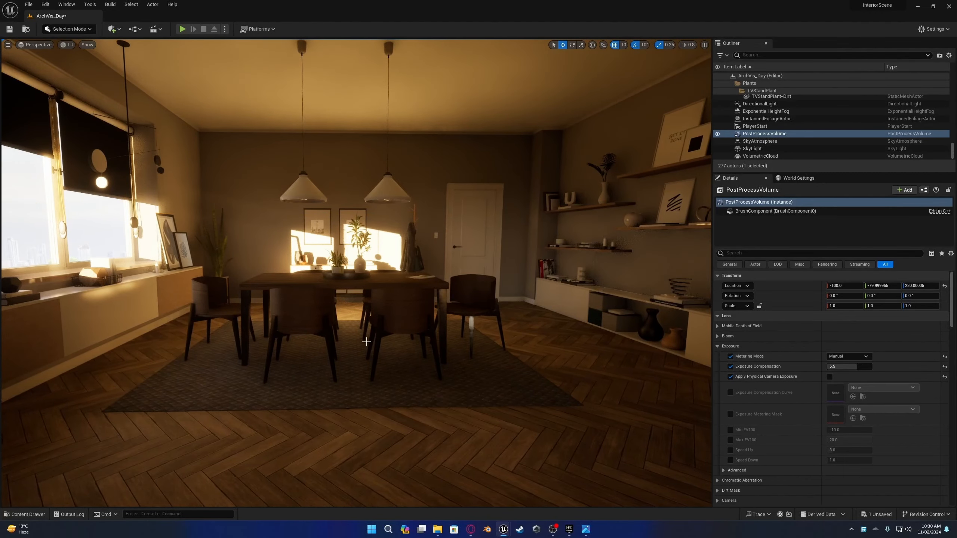
right_click_drag(366, 342, 211, 336)
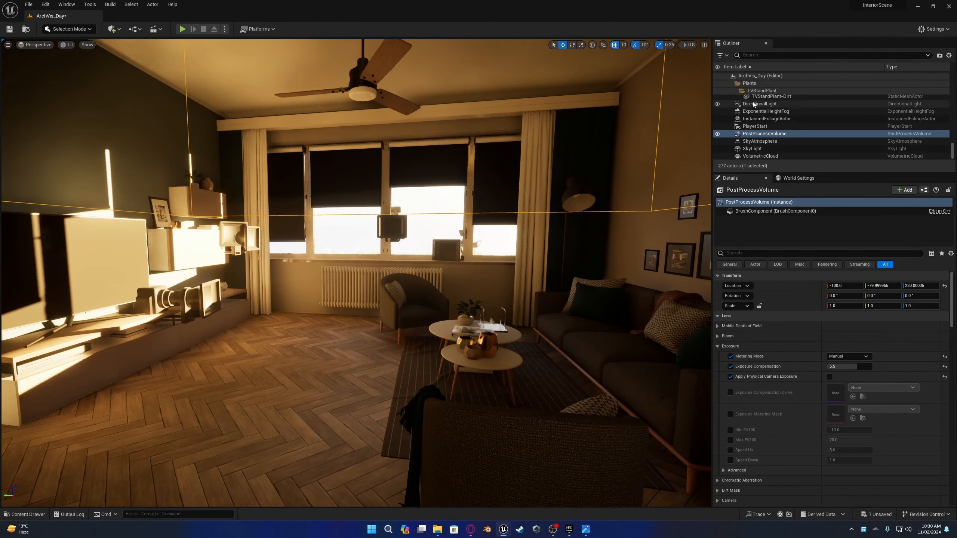
- Try raising the directional light's Indirect Lighting Intensity and check its effect on the living and dining rooms
left_click(754, 104)
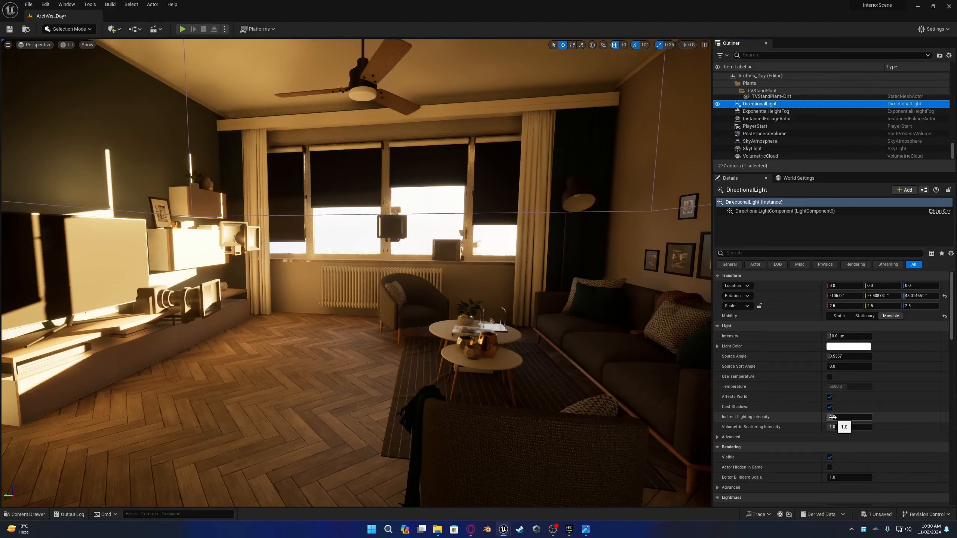
left_click_drag(832, 417, 874, 417)
right_click_drag(453, 340, 162, 349)
key("w")
key("g")
key("w")
key("d")
right_click_drag(424, 344, 392, 348)
key("s")
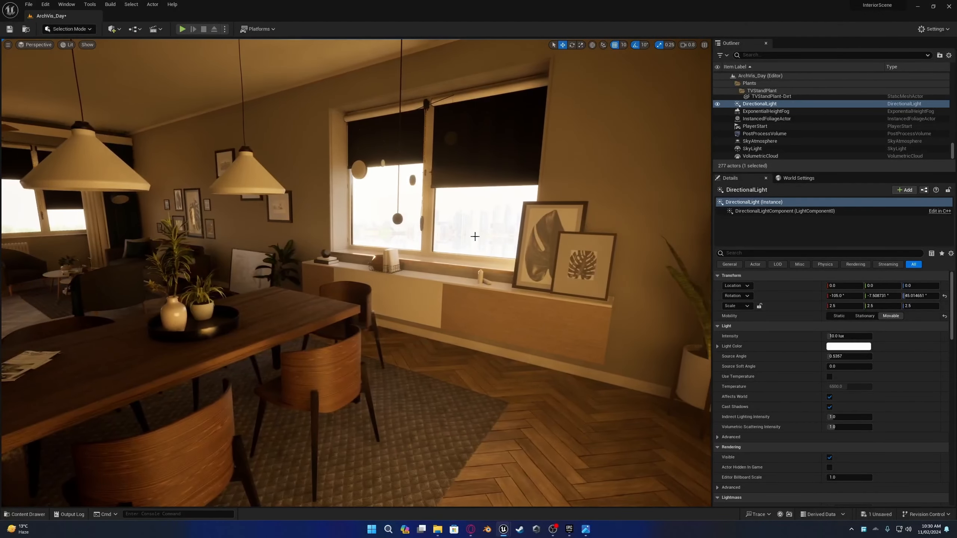
- Add a rect light to the living room in front of the windows
right_click_drag(337, 258, 234, 263)
key("w")
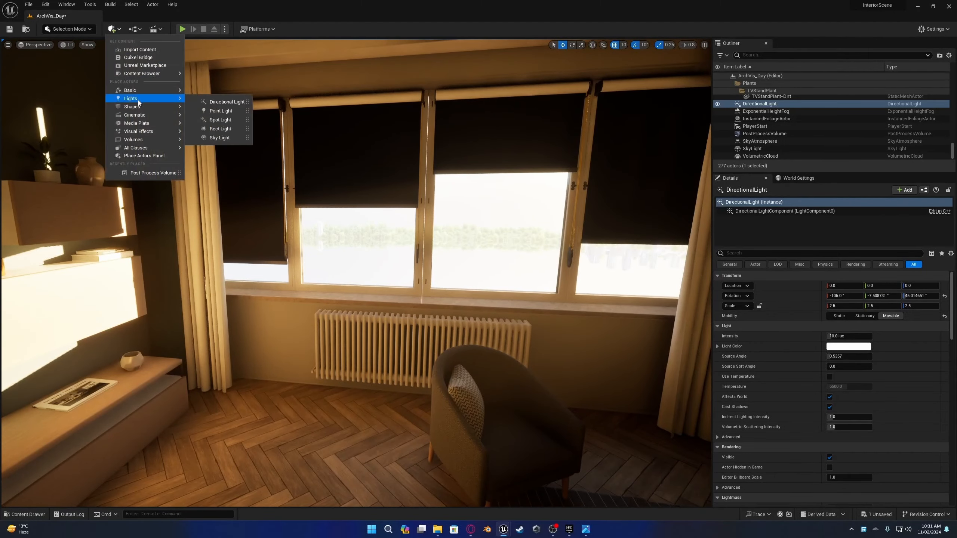
left_click_drag(236, 128, 341, 424)
- Move the rect light up to the second living room window pane, at about X -560, Y 20, Z 170
key("d")
right_click_drag(340, 424, 350, 334)
key("a")
key("g")
key("w")
left_click_drag(309, 319, 305, 94)
left_click_drag(270, 120, 340, 128)
key("a")
right_click_drag(339, 128, 415, 139)
key("w")
key("e")
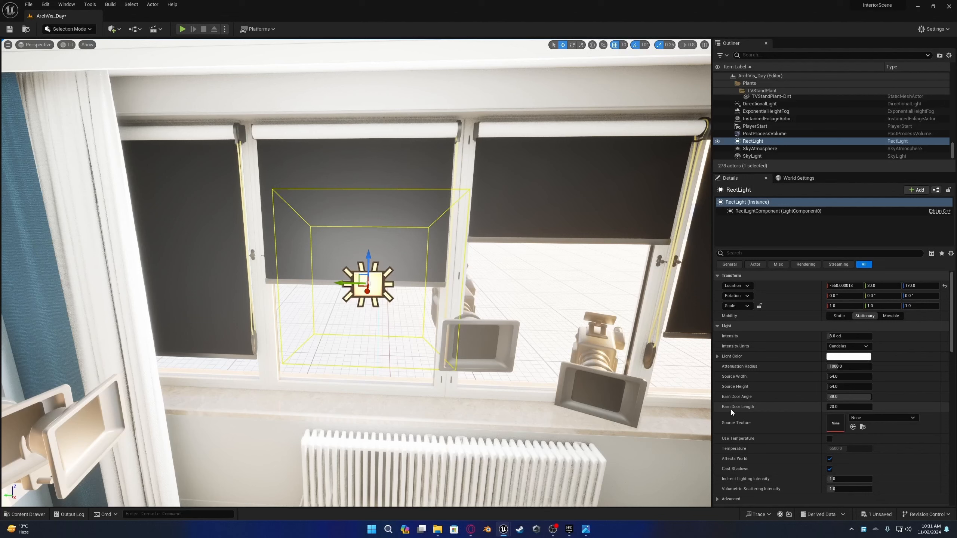
- Set the rect light's Barn Door Length to 0, Source Width to 106 and Source Height to 150
left_click_drag(849, 407, 823, 407)
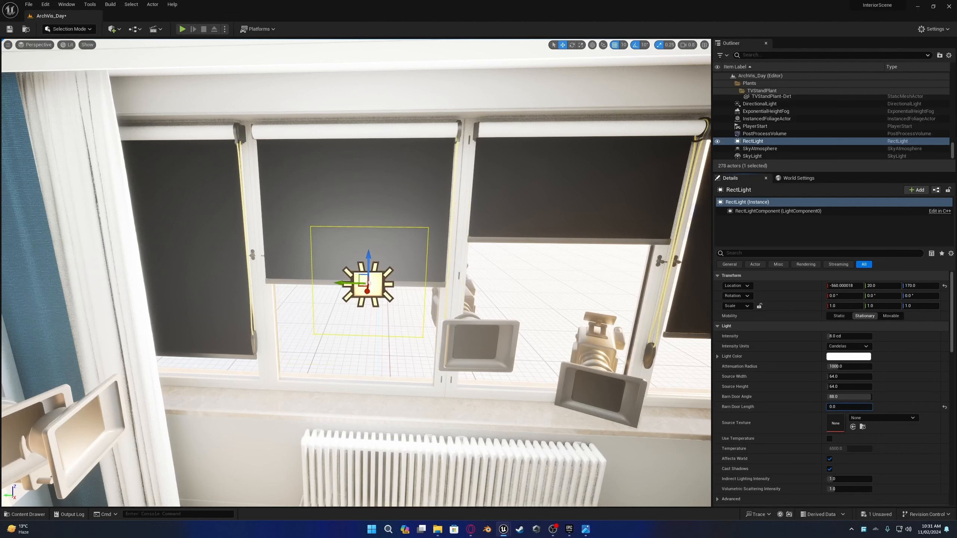
left_click(844, 377)
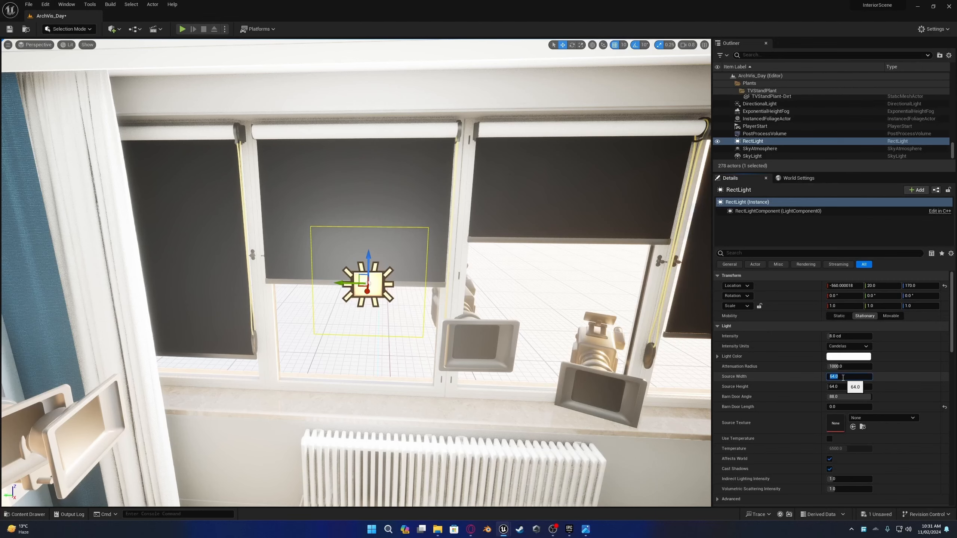
type("106")
key("Return")
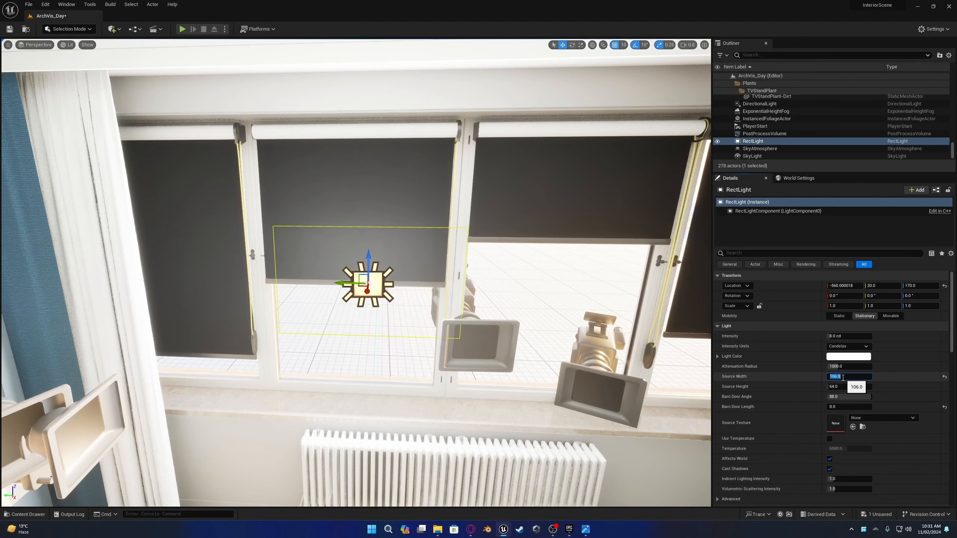
left_click(846, 386)
type("150")
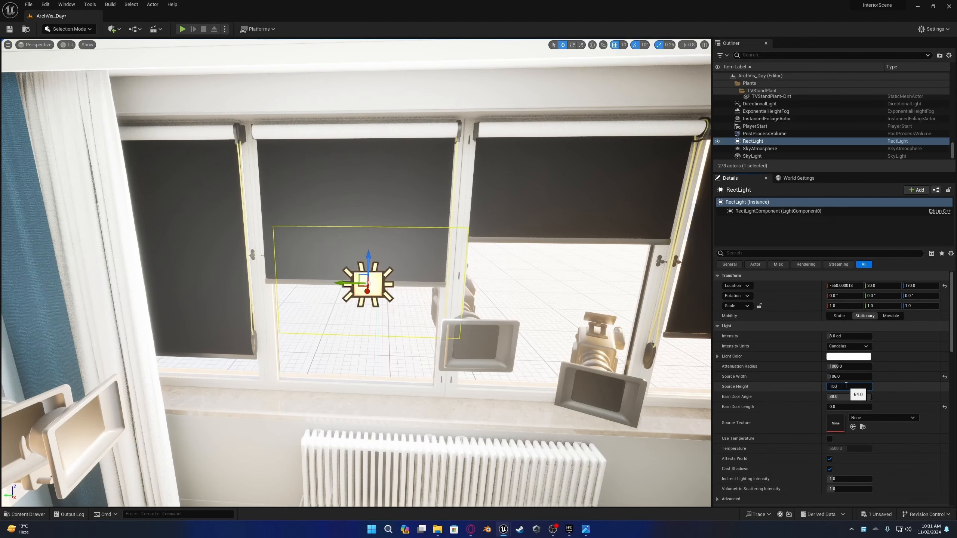
key("Return")
- Centre the rect light sideways on its window pane at about Y 29.78, turning grid snapping off for the fine adjustment
right_click_drag(244, 332, 268, 329)
left_click_drag(471, 313, 448, 314)
right_click_drag(449, 314, 467, 296)
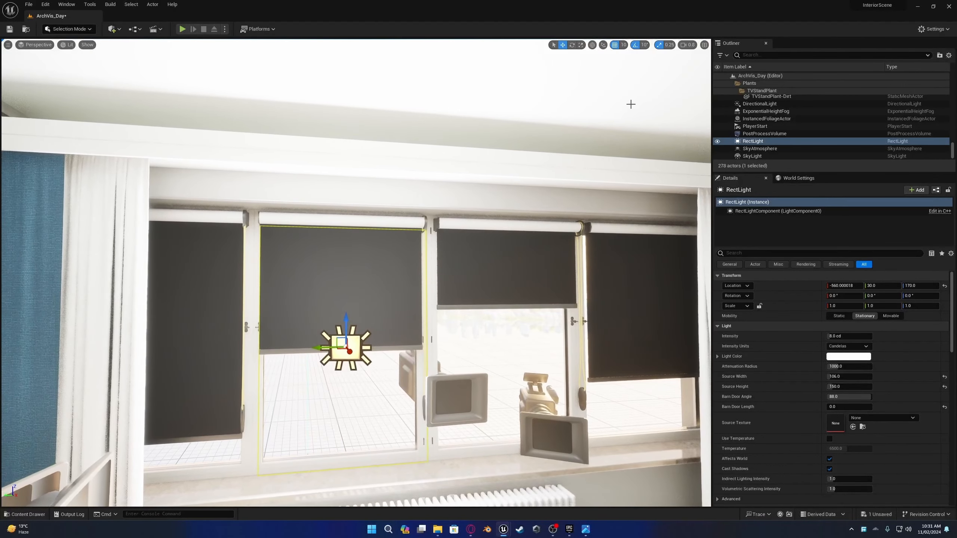
left_click(615, 46)
mouse_move(318, 347)
left_mouse_down()
mouse_move(375, 347)
mouse_move(319, 342)
left_mouse_up()
- Push the rect light outward into the depth of the window frame, to about X -574.2
right_click_drag(319, 342, 168, 348)
key("d")
scroll(280, 349, "down", 2)
scroll(181, 344, "down", 1)
left_click_drag(363, 301, 401, 300)
mouse_move(401, 300)
right_mouse_down()
mouse_move(434, 332)
mouse_move(386, 298)
right_mouse_up()
key("d")
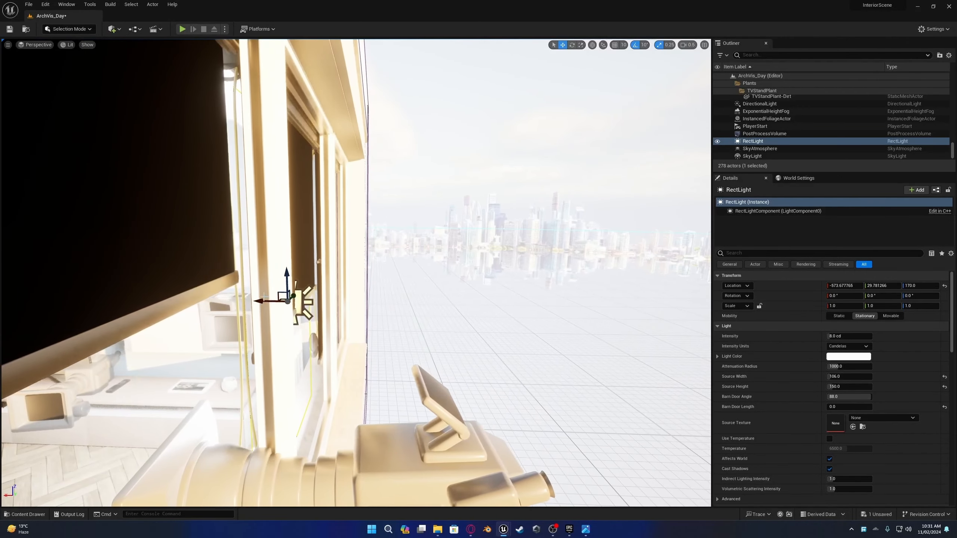
mouse_move(265, 302)
left_mouse_down()
mouse_move(309, 303)
mouse_move(264, 302)
left_mouse_up()
key("a")
right_click_drag(264, 303, 288, 307)
left_click_drag(372, 289, 372, 289)
- Set the rect light's Intensity to 0.5 cd
key("a")
right_click_drag(372, 289, 507, 324)
key("s")
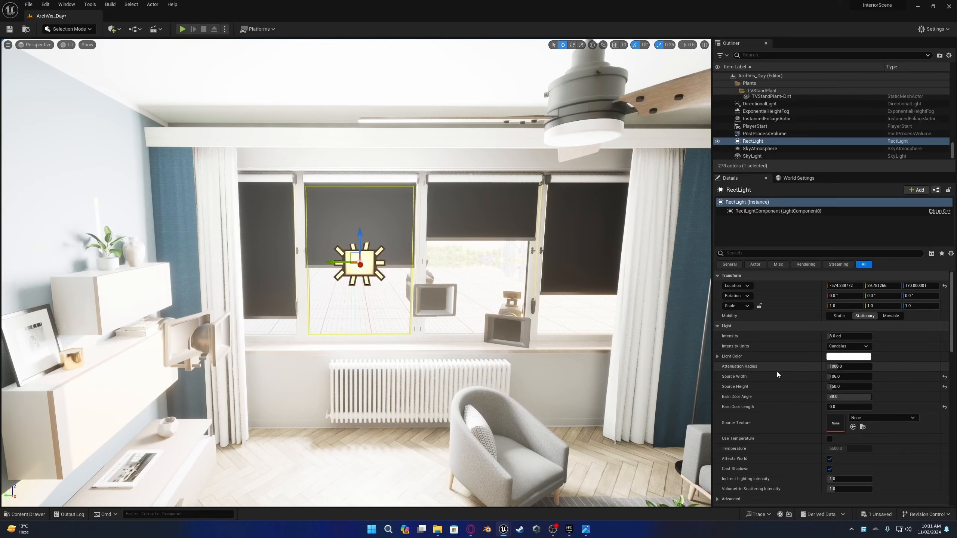
type("0.5")
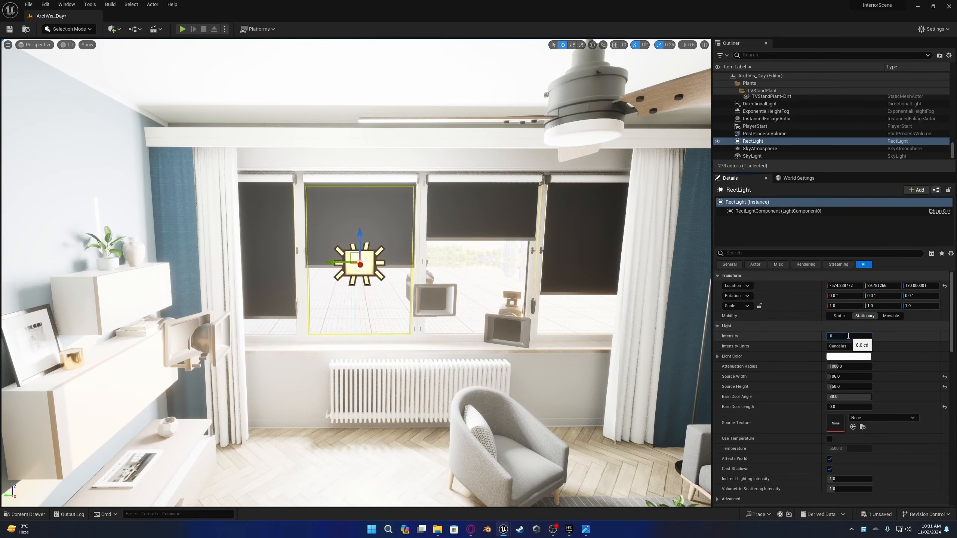
key("Return")
- Duplicate the rect light onto the other three living room window panes, keeping the copies in line
right_click_drag(527, 309, 507, 315)
key("w")
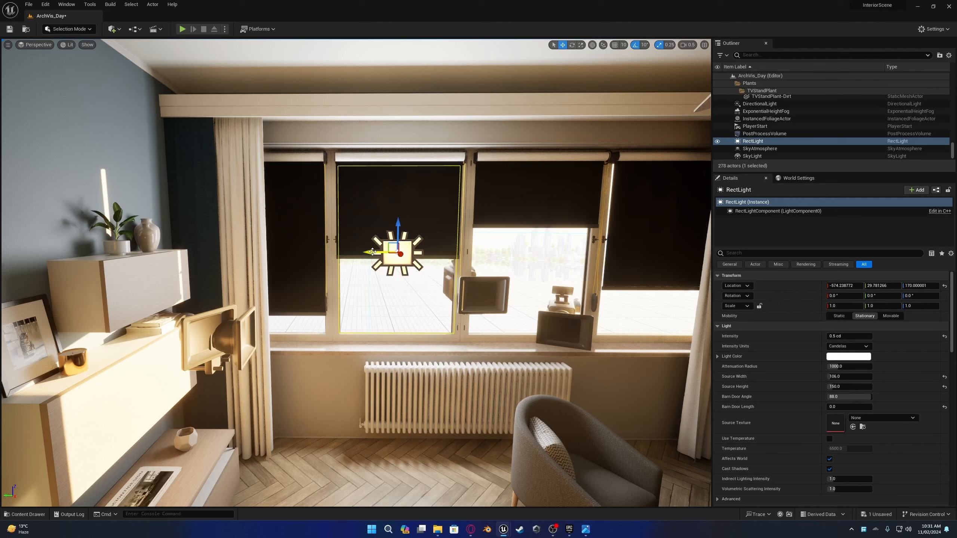
left_click_drag(372, 253, 236, 242, "alt")
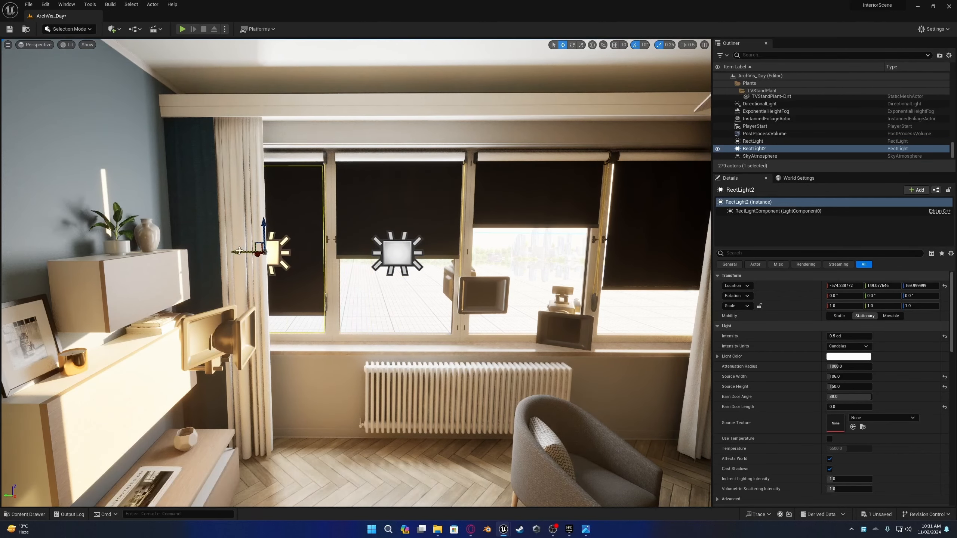
left_click_drag(239, 251, 645, 256, "alt")
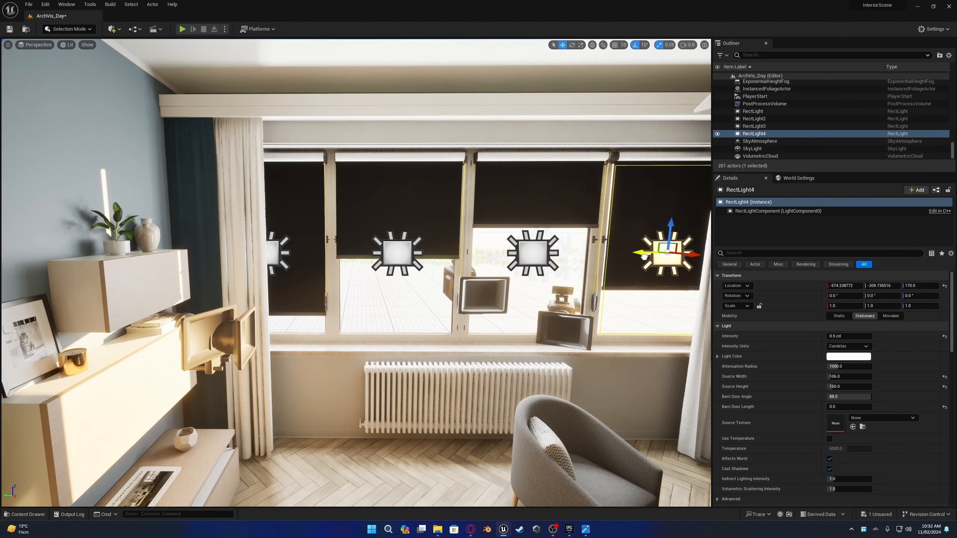
- Select all four window rect lights and set their Mobility to Movable
left_click(754, 111)
left_click(756, 134, "shift")
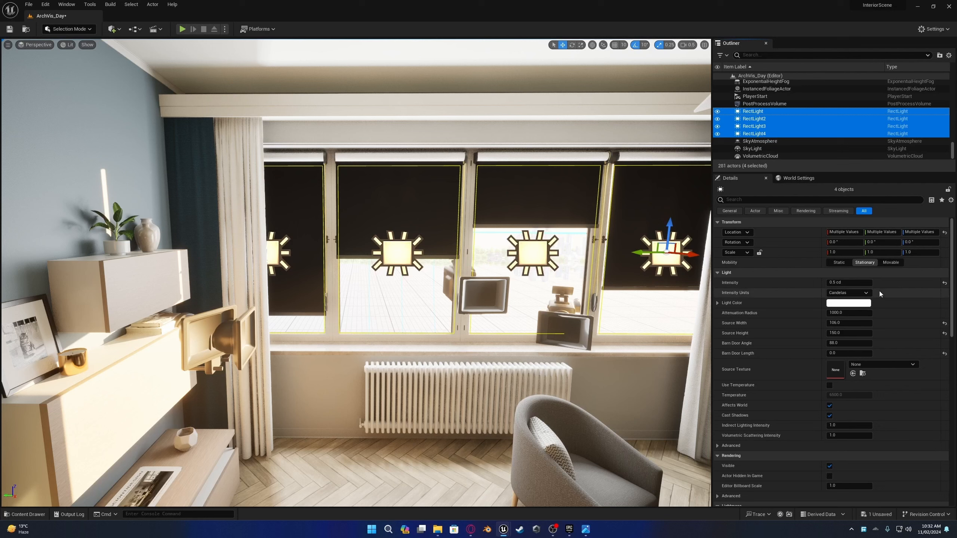
left_click(891, 263)
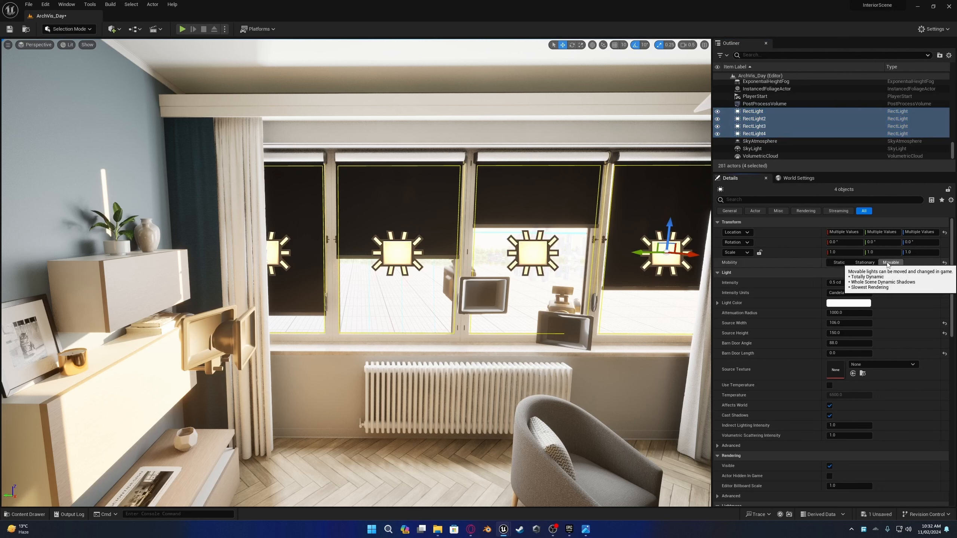
- Enable Cast Ray Traced Shadows on the four selected living room window rect lights
left_click(786, 201)
type("ray")
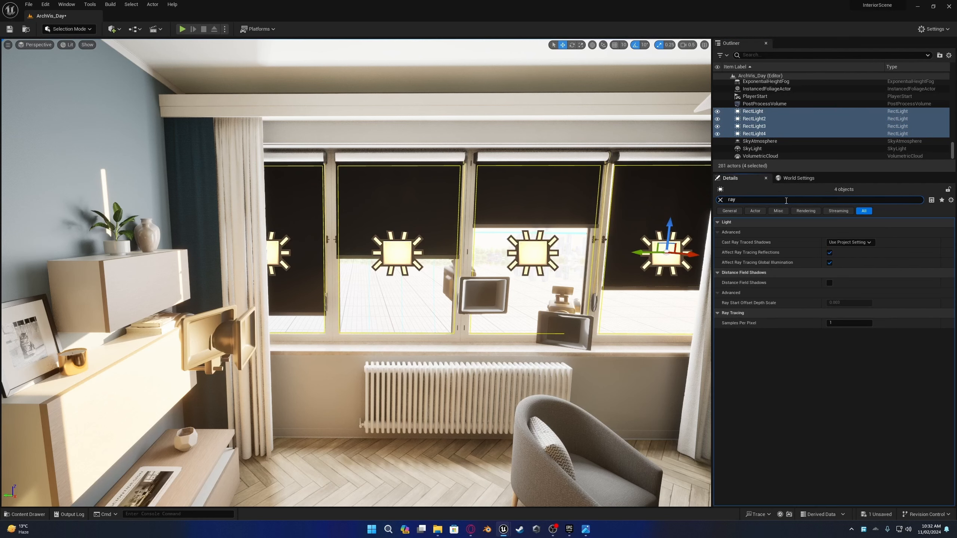
left_click(832, 242)
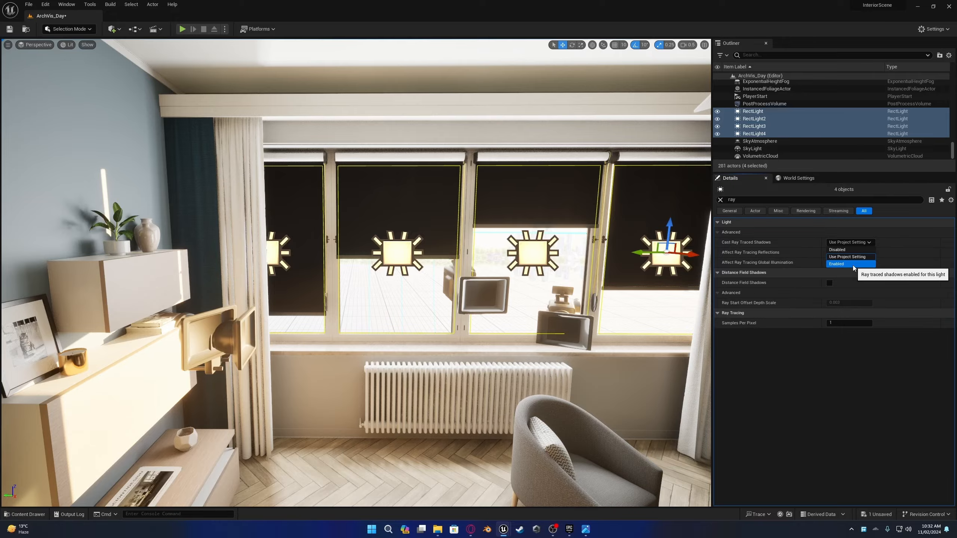
left_click(852, 264)
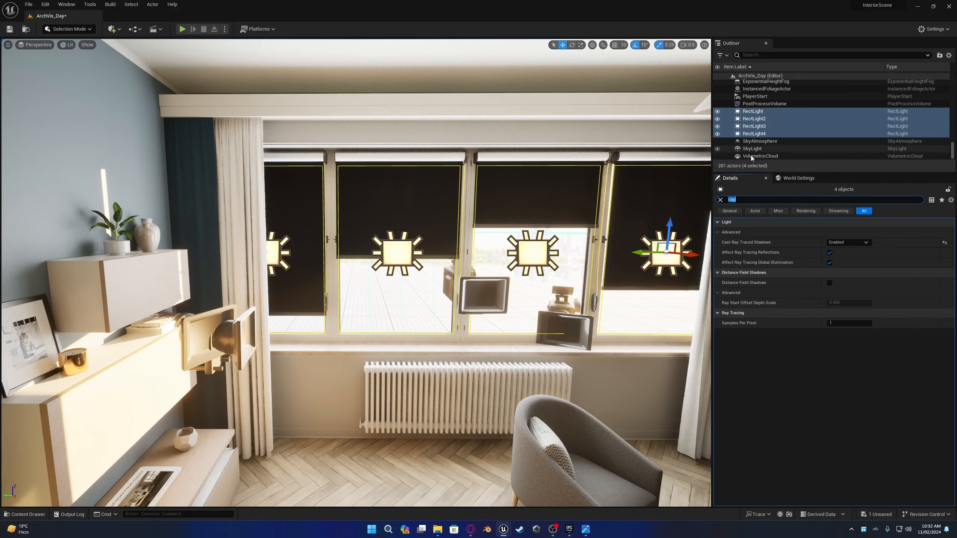
left_click(728, 200)
left_click(720, 200)
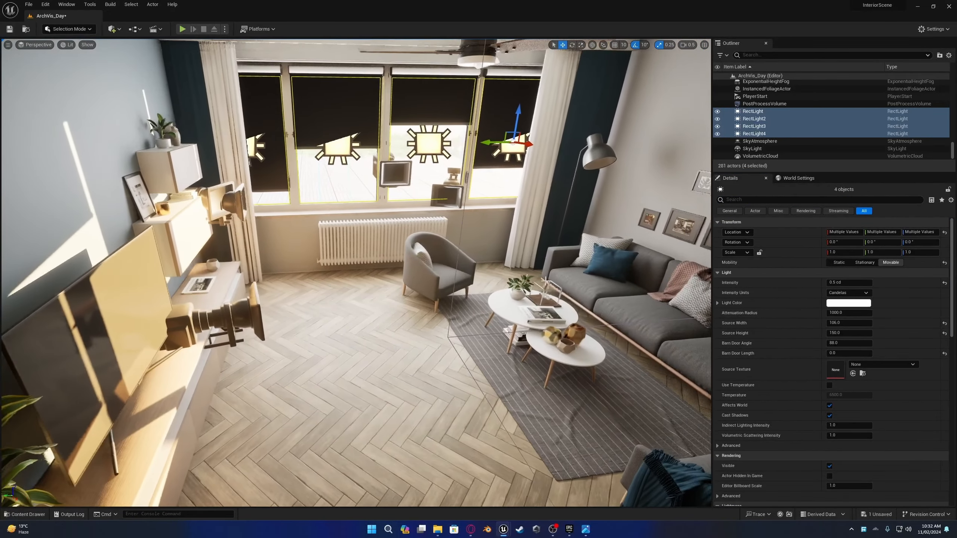
- Duplicate the window rect light nearest the sofa wall, rotate the copy to 90° about Z and move it towards the dining area
right_click_drag(480, 173, 525, 164)
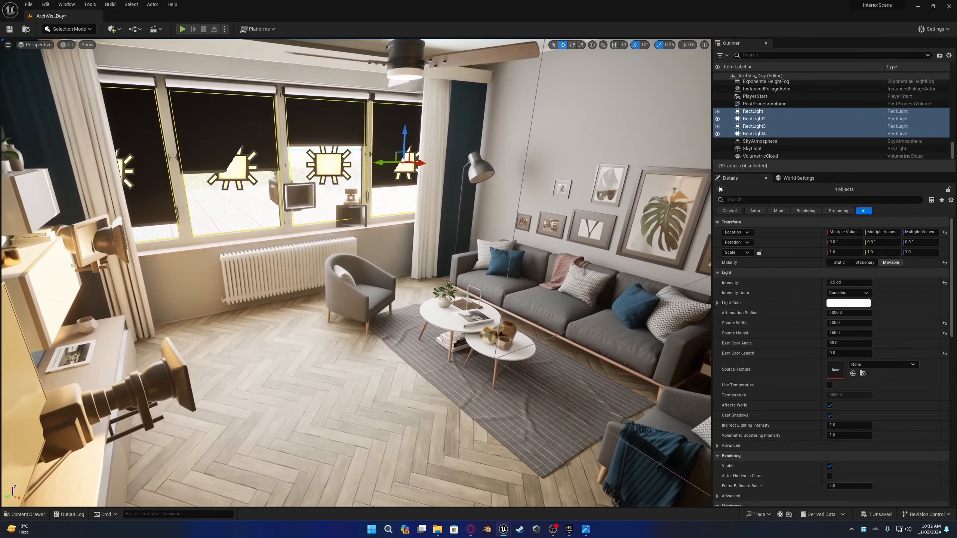
left_click(421, 167)
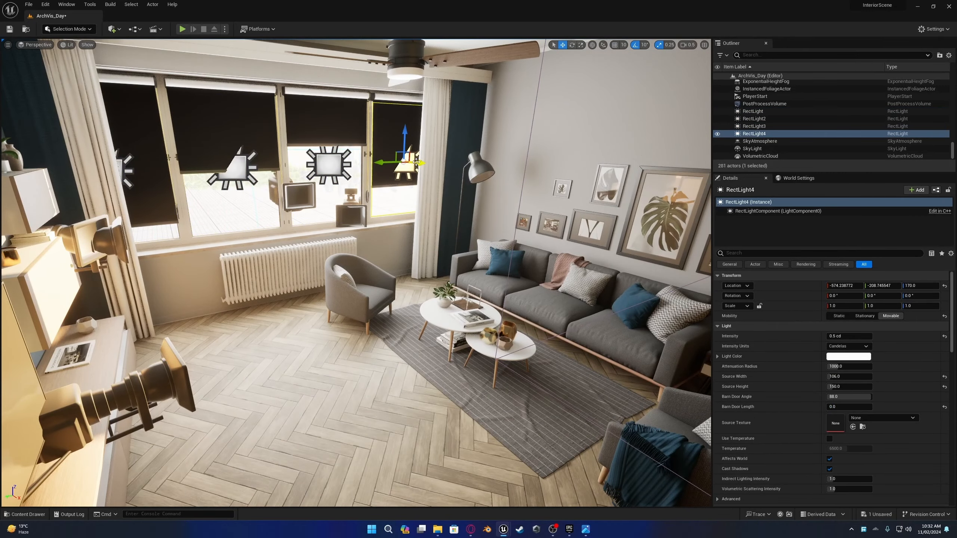
left_click_drag(416, 162, 632, 177, "alt")
right_click_drag(632, 177, 710, 183)
key("e")
left_click_drag(306, 144, 252, 144)
left_click_drag(320, 140, 694, 170)
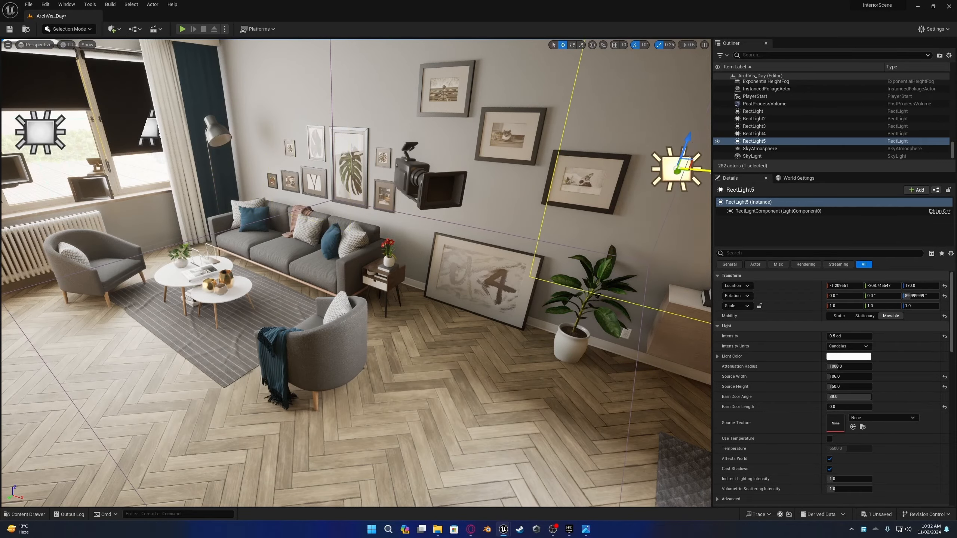
- Move the copied rect light into the dining window pane nearest the living room, at about X 107.6, Y -341.4
right_click_drag(694, 171, 705, 173)
left_click_drag(240, 196, 365, 208)
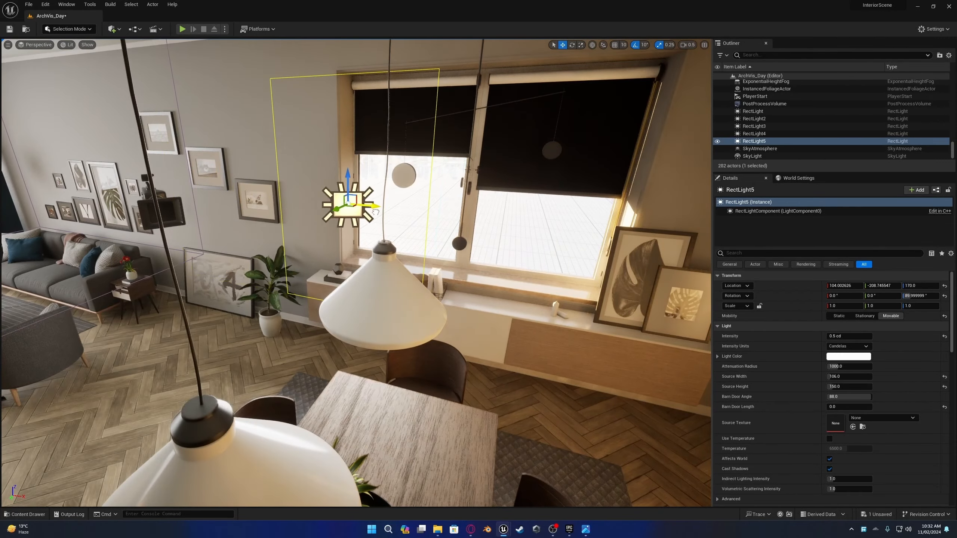
mouse_move(269, 244)
right_mouse_down()
mouse_move(252, 237)
mouse_move(268, 244)
right_mouse_up()
left_click_drag(268, 244, 429, 212)
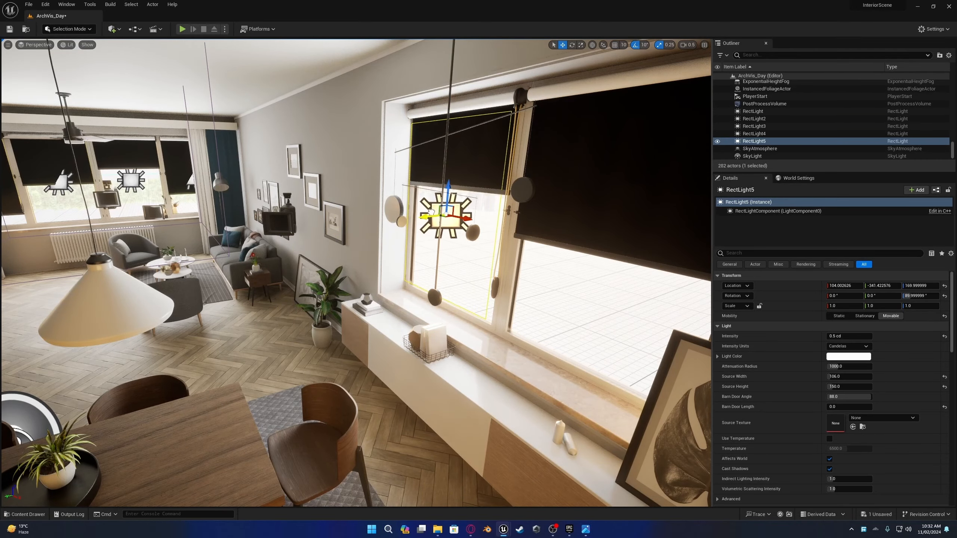
right_click_drag(432, 213, 518, 206)
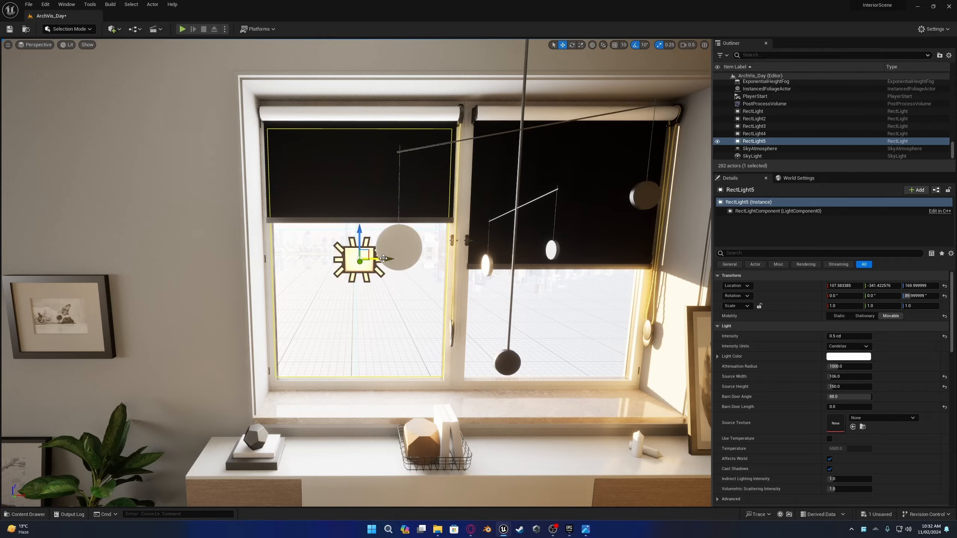
- Duplicate the dining window rect light onto the second pane and shift it in depth to about X 227.8, Y -339.9
left_click_drag(383, 259, 581, 259, "alt")
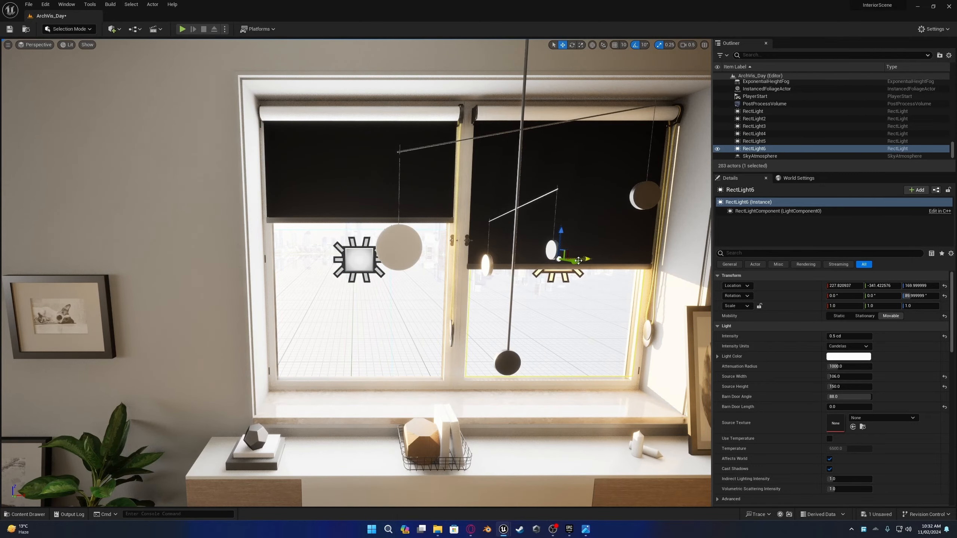
right_click_drag(578, 260, 560, 268)
left_click_drag(396, 293, 406, 293)
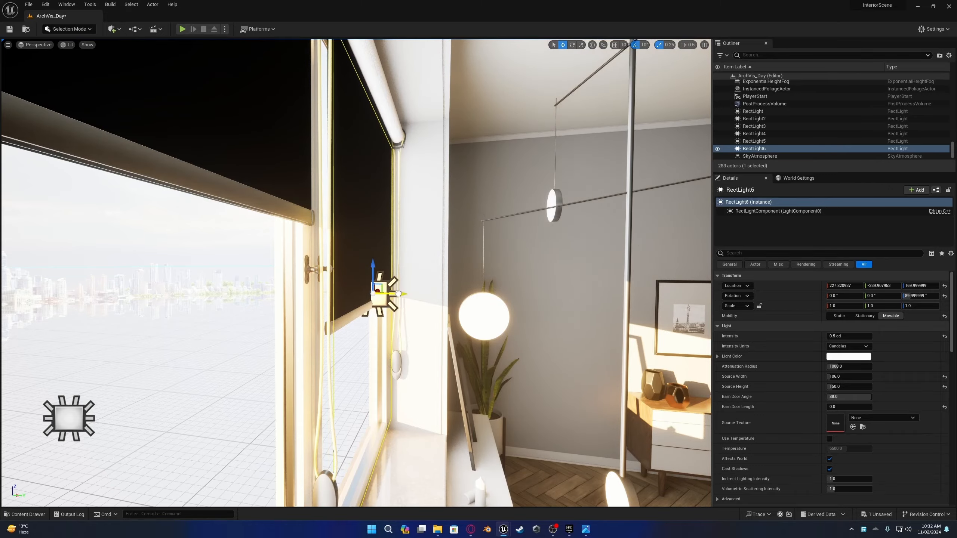
right_click_drag(407, 293, 264, 293)
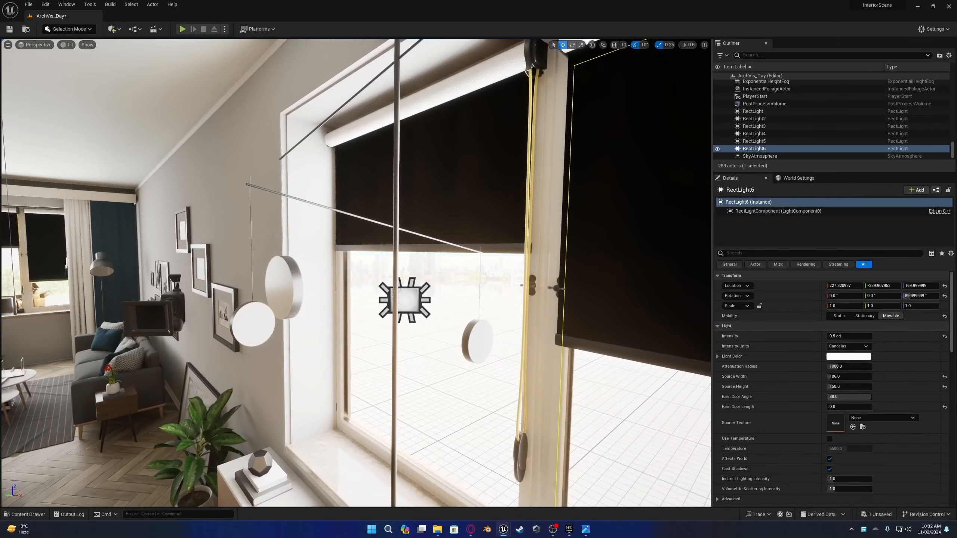
left_click(407, 294)
- Select all six rect lights and hide and show them to compare the dining area's lighting
right_click_drag(407, 293, 363, 278)
right_click_drag(367, 284, 581, 192)
left_click(753, 111)
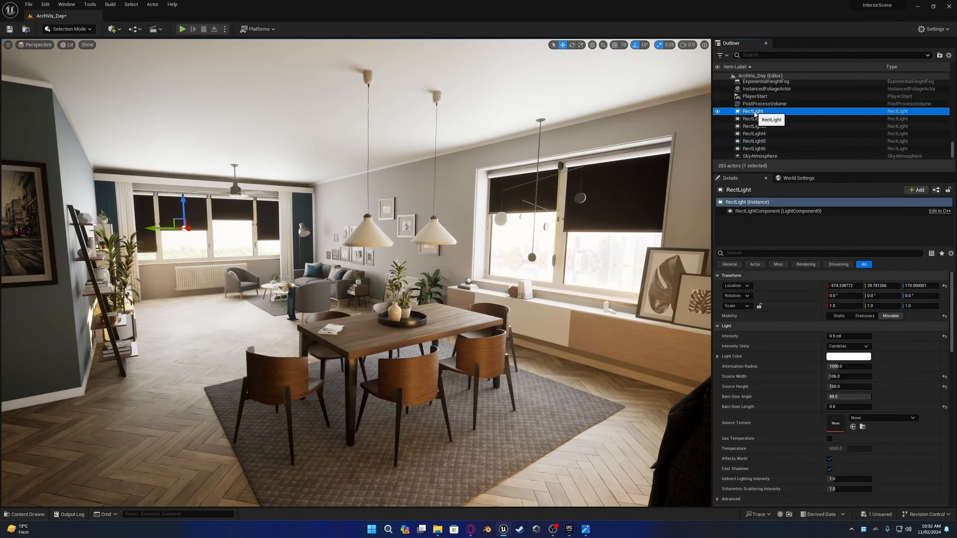
left_click(755, 148, "shift")
left_click(718, 111)
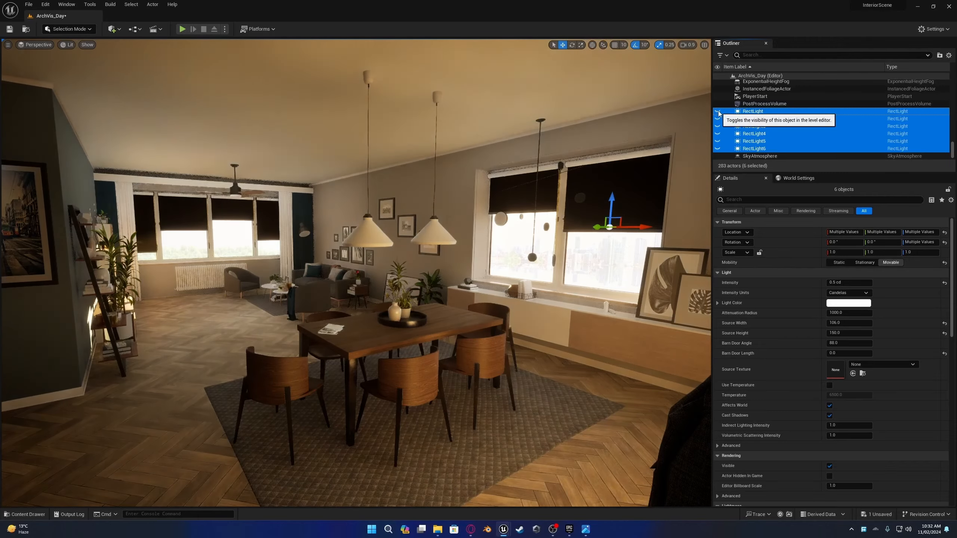
left_click(718, 112)
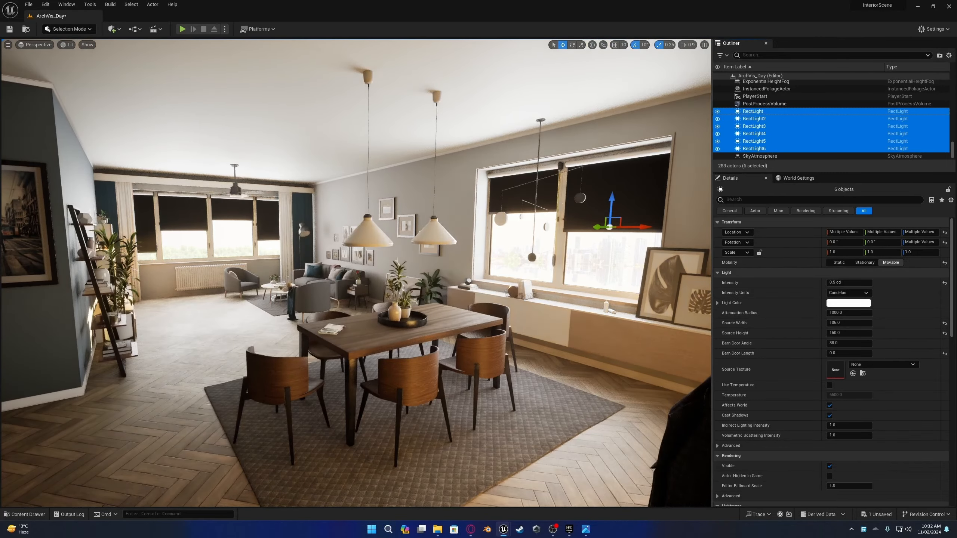
- Examine the living room and dining area from several viewpoints, toggling the six rect lights' visibility to compare their effect
right_click_drag(356, 272, 291, 264)
key("w")
key("s")
key("w")
key("s")
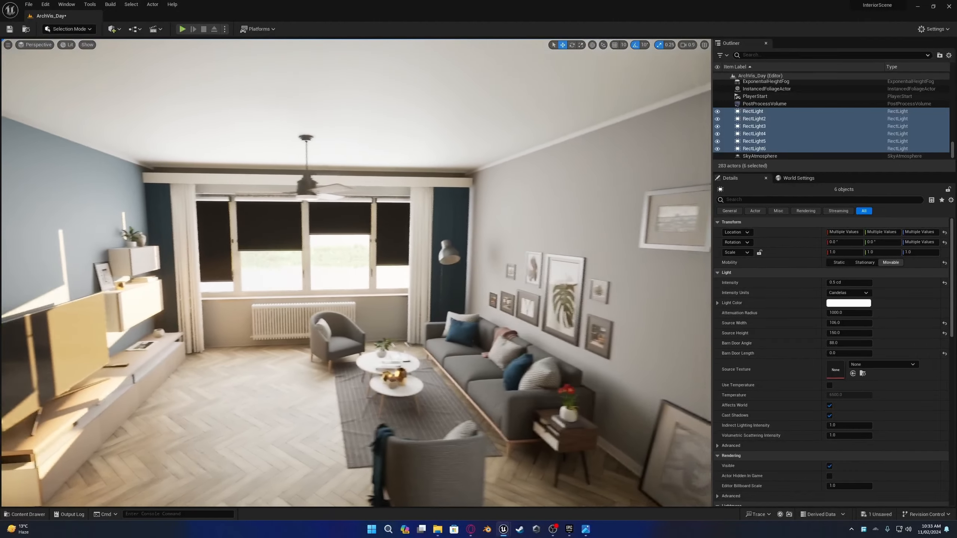
key("s")
right_click_drag(348, 242, 362, 169)
key("w")
key("s")
left_click(718, 111)
key("s")
key("q")
key("s")
right_click_drag(547, 191, 543, 223)
left_click(718, 112)
key("e")
key("w")
- Turn on Use Temperature for all six rect lights and set their Temperature to 5500
left_click(755, 111)
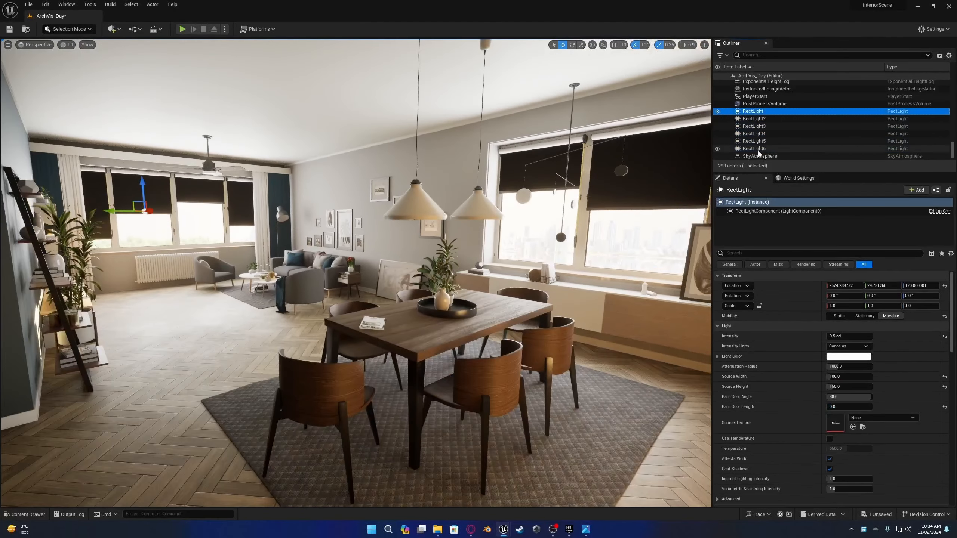
left_click(754, 149, "shift")
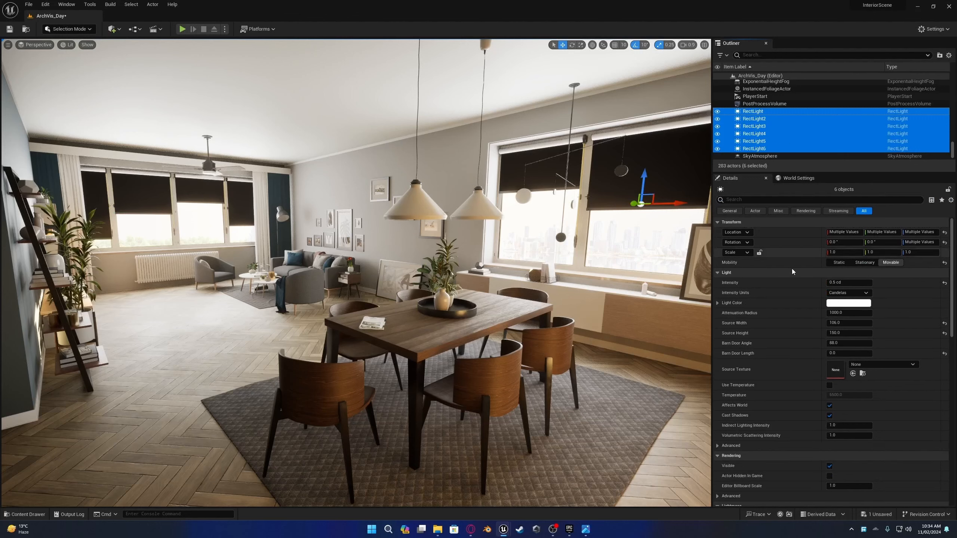
left_click(829, 386)
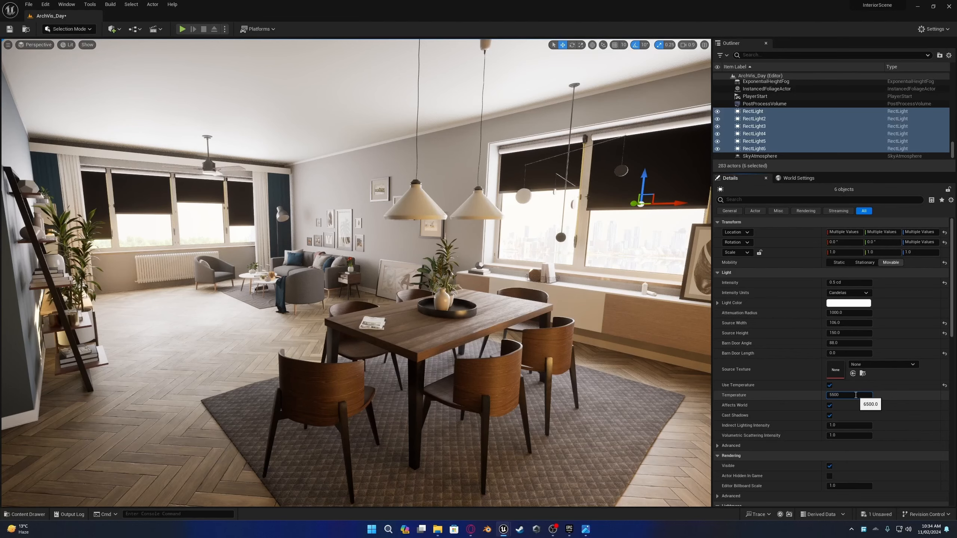
mouse_move(599, 339)
right_mouse_down()
mouse_move(628, 357)
mouse_move(605, 343)
right_mouse_up()
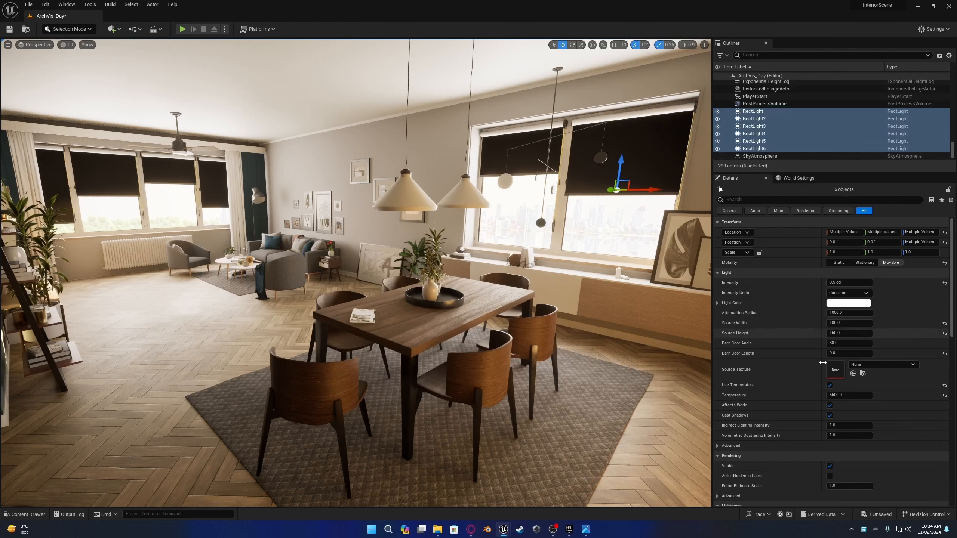
- Try a Temperature of 4000 on the six rect lights, then return it to 5500
left_click(830, 386)
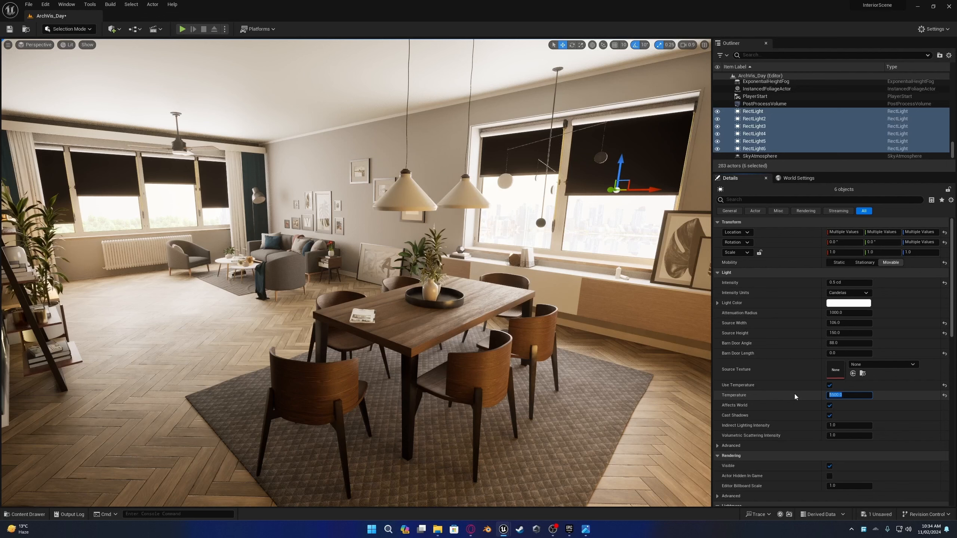
type("4000")
key("Return")
type("5")
key("Return")
- Add a point light next to the floor lamp beside the sofa
right_click_drag(654, 339, 625, 338)
right_click_drag(424, 127, 452, 149)
key("s")
scroll(424, 126, "down", 2)
left_click(113, 29)
mouse_move(147, 99)
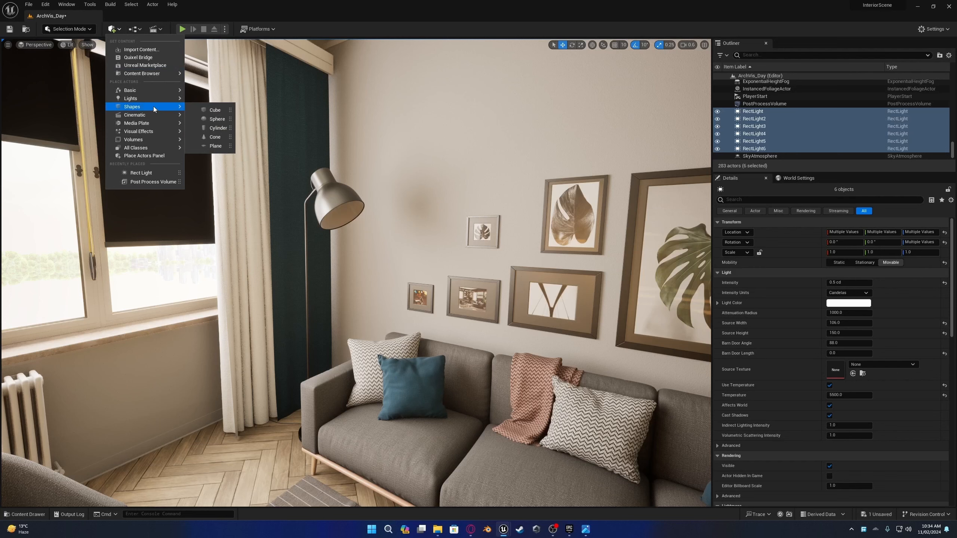
left_click_drag(222, 110, 359, 193)
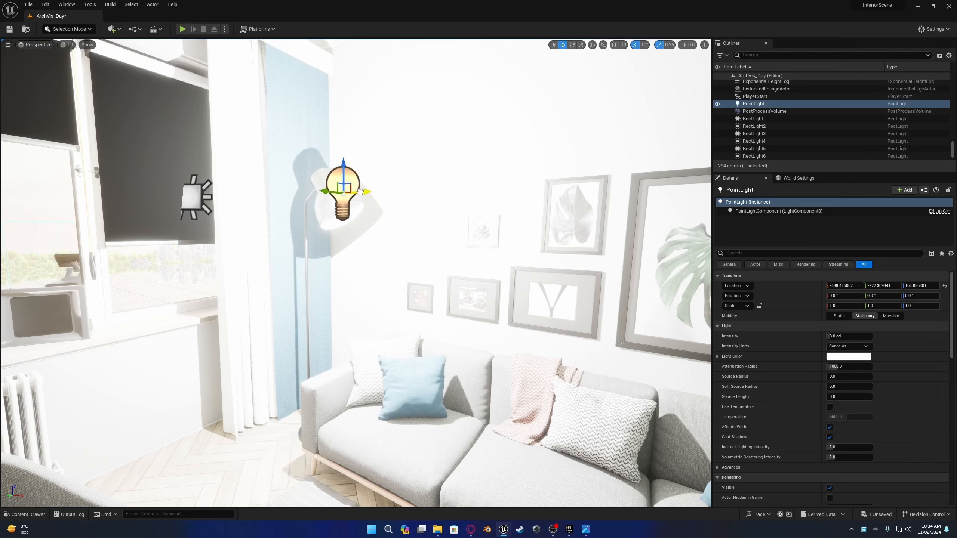
- Move the point light to the opening of the floor lamp's shade, at about X -464.6, Y -247.5, Z 155
right_click_drag(360, 193, 282, 186)
left_click_drag(314, 201, 437, 200)
right_click_drag(437, 199, 480, 258)
left_click_drag(480, 258, 402, 288)
right_click_drag(401, 289, 682, 281)
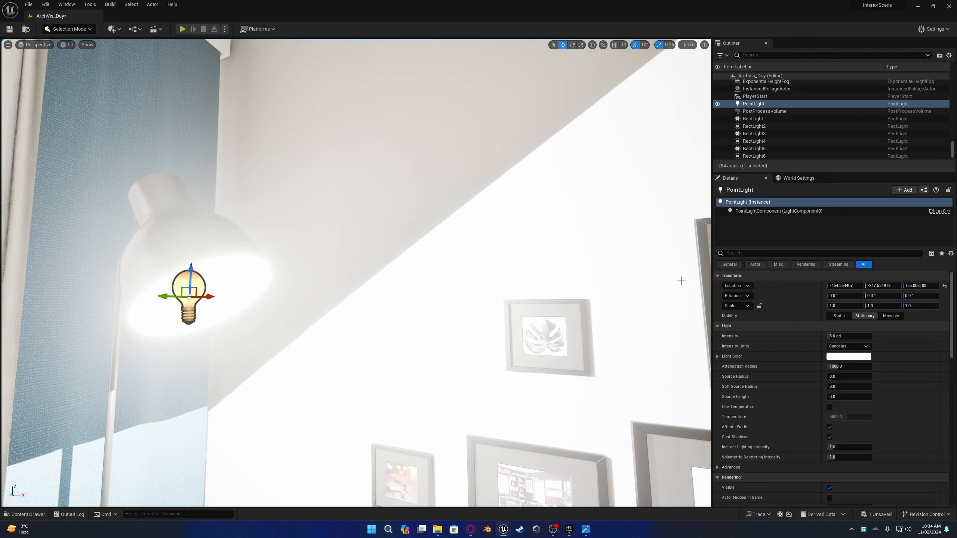
- Enable Cast Ray Traced Shadows on the point light and set its Mobility to Movable
left_click(748, 252)
type("ray")
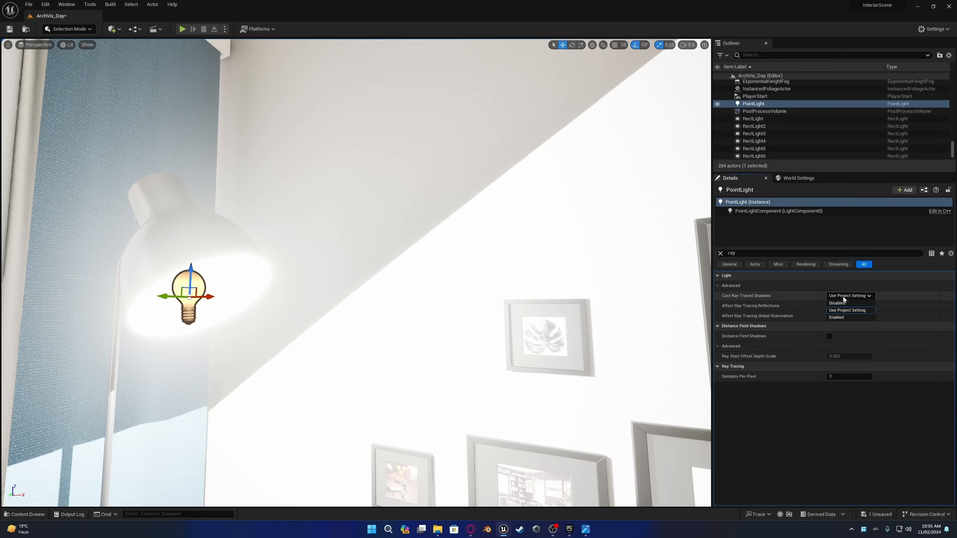
left_click(844, 318)
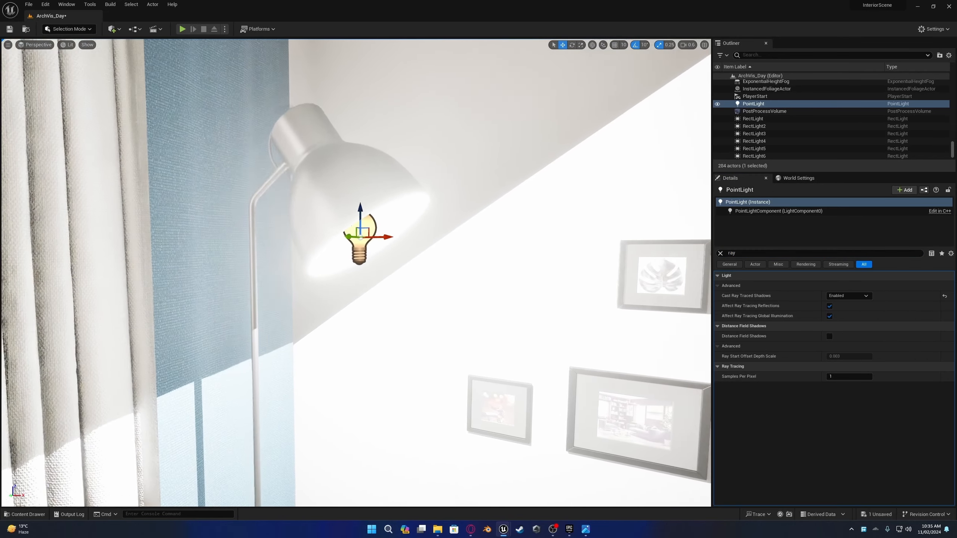
left_click(721, 254)
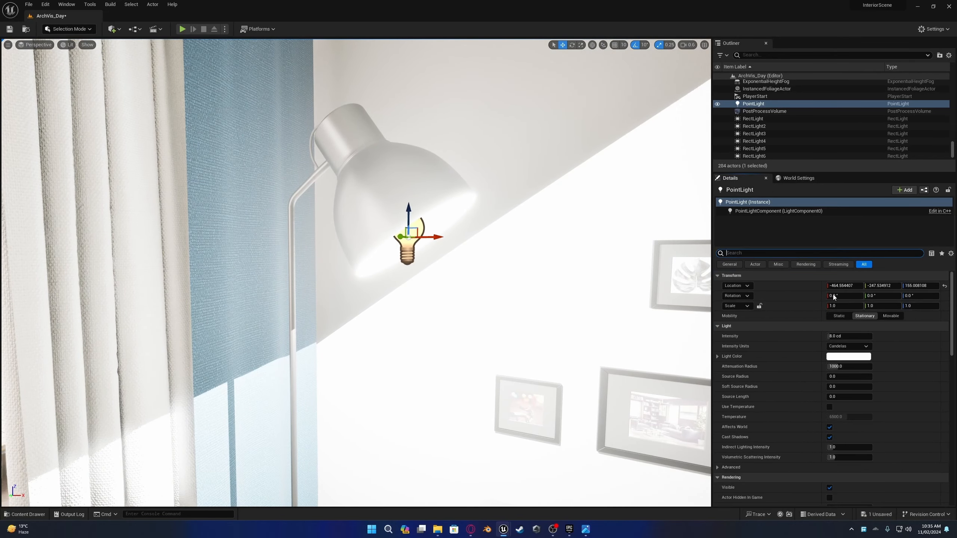
left_click(893, 318)
- Center the point light deeper inside the lamp shade, at about X -467.9, Y -252.1, Z 159.4
right_click_drag(406, 237, 294, 240)
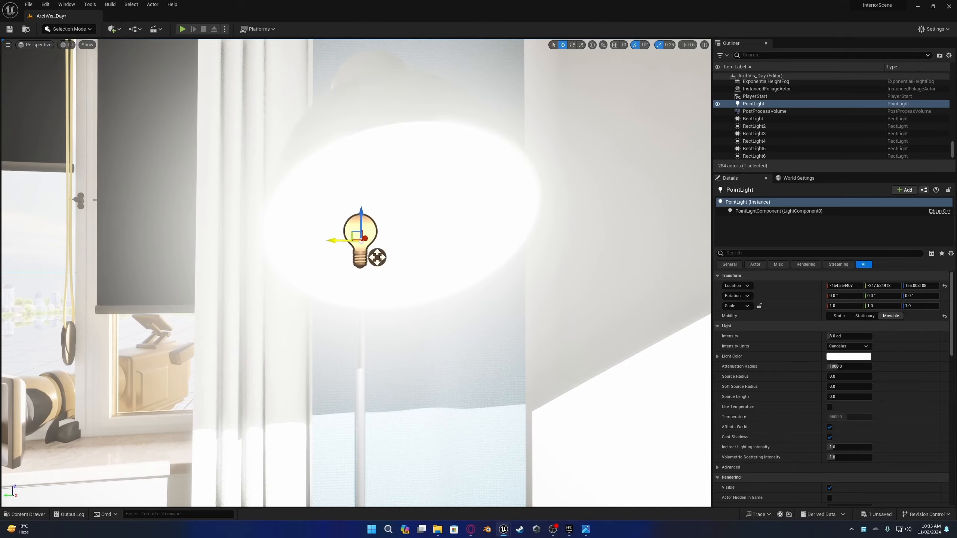
left_click_drag(334, 240, 364, 240)
right_click_drag(396, 238, 542, 231)
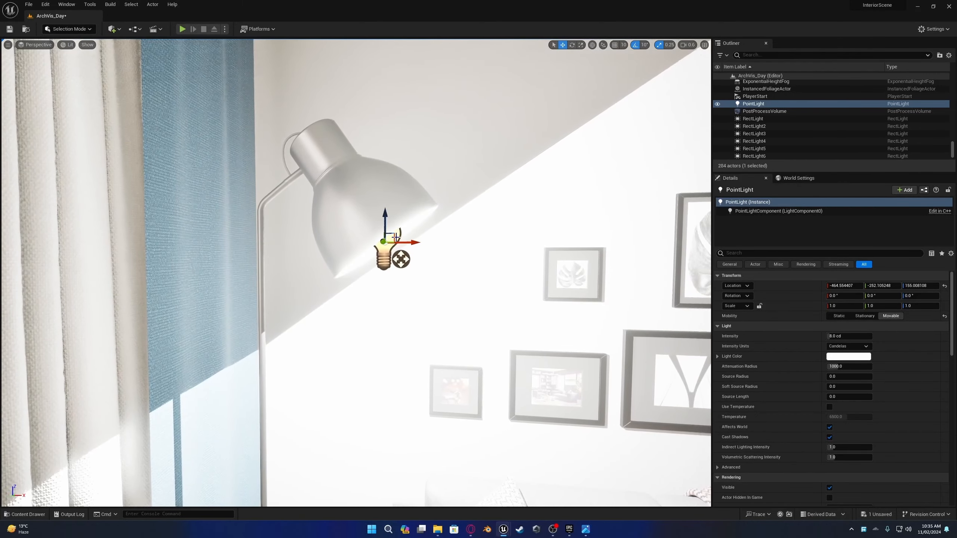
left_click_drag(396, 237, 380, 218)
right_click_drag(380, 218, 712, 365)
scroll(709, 362, "down", 2)
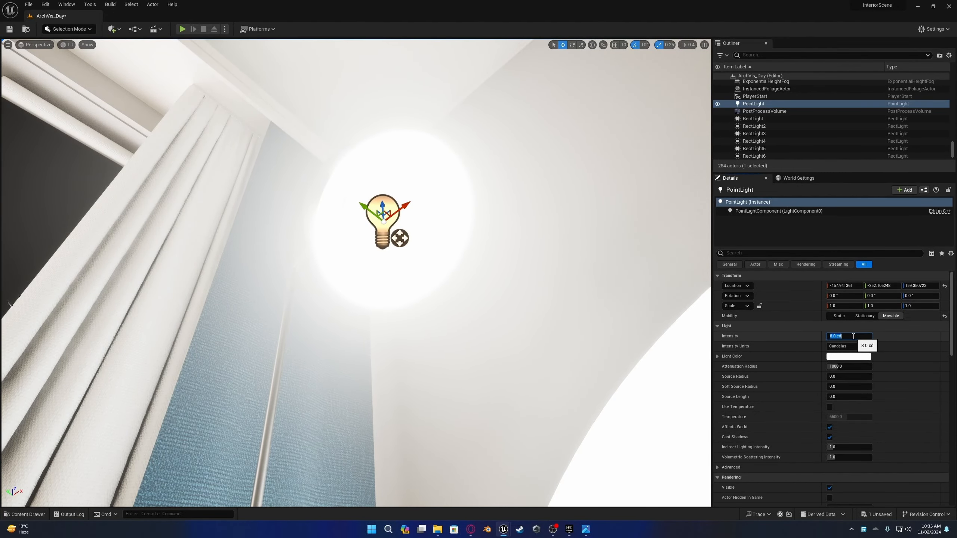
- Lower the point light's Intensity through 1 and 0.5 cd down to 0.1 cd
type("1")
key("Return")
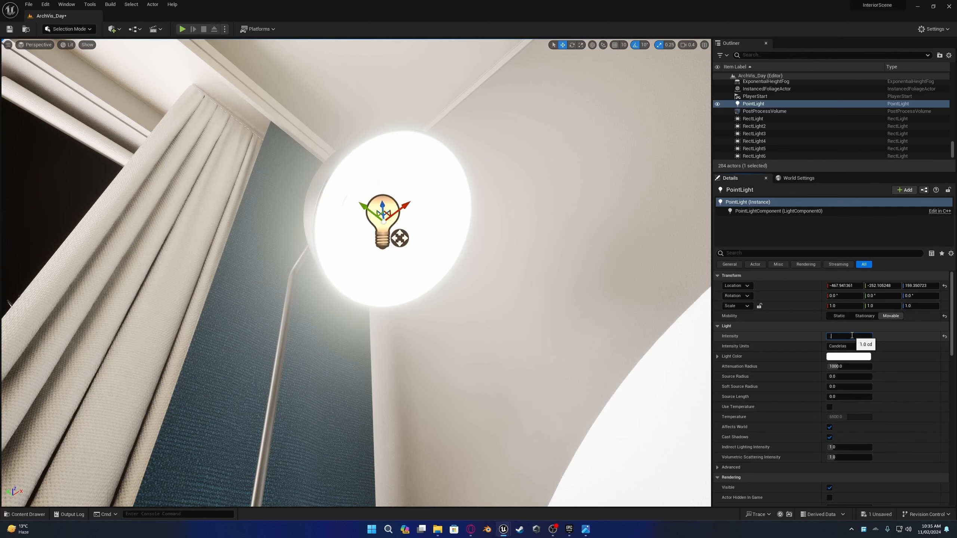
type(".5")
key("Return")
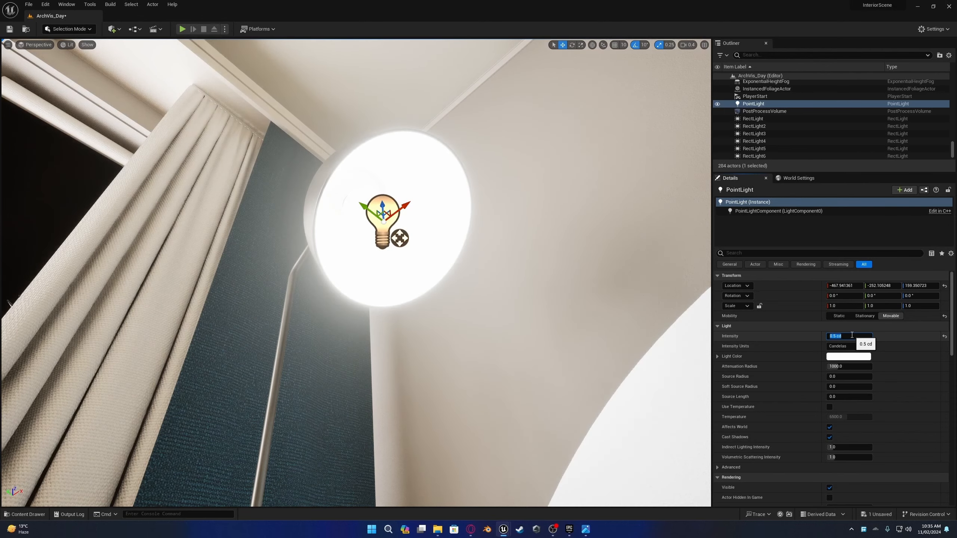
type(".1")
key("Return")
- Set the lamp point light's Source Radius to 5
key("w")
right_click_drag(472, 272, 467, 319)
key("s")
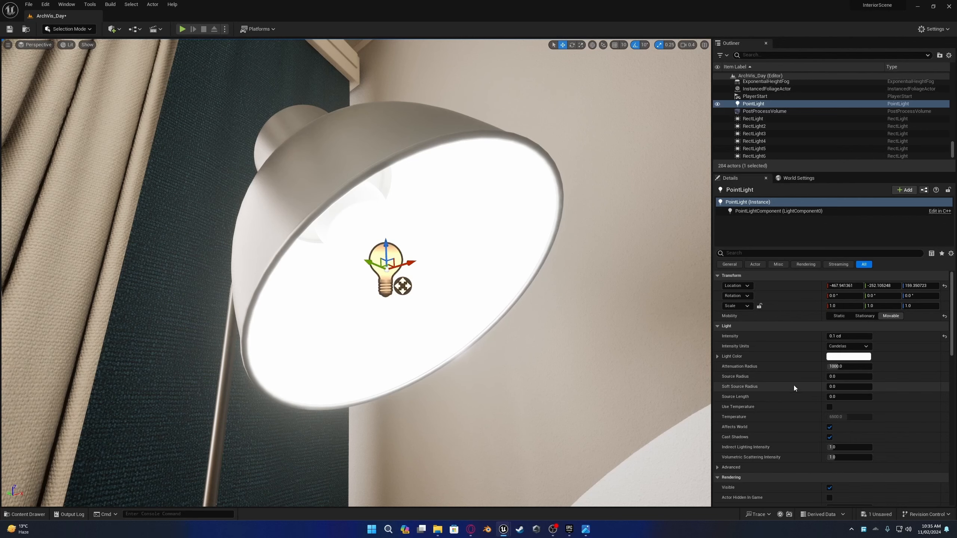
left_click(843, 378)
type("5")
key("Return")
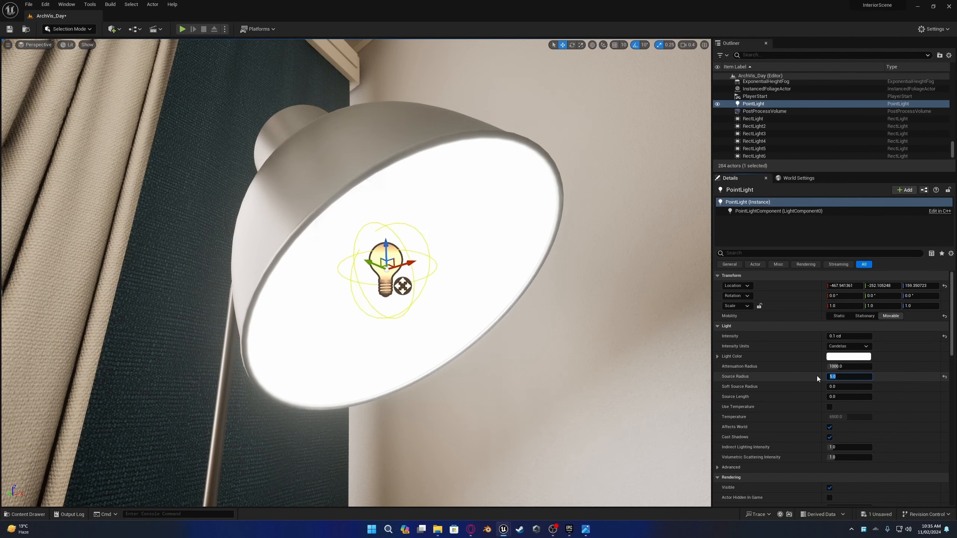
- Nudge the point light inside the lamp shade to about X -466.9, Y -252.1, Z 159.1
right_click_drag(414, 231, 415, 230)
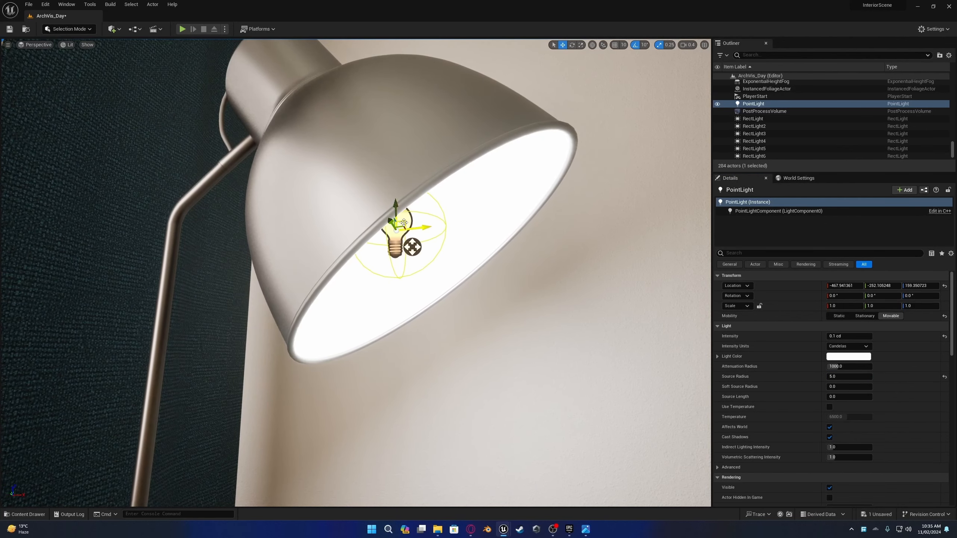
left_click_drag(412, 233, 416, 223)
right_click_drag(416, 223, 416, 223)
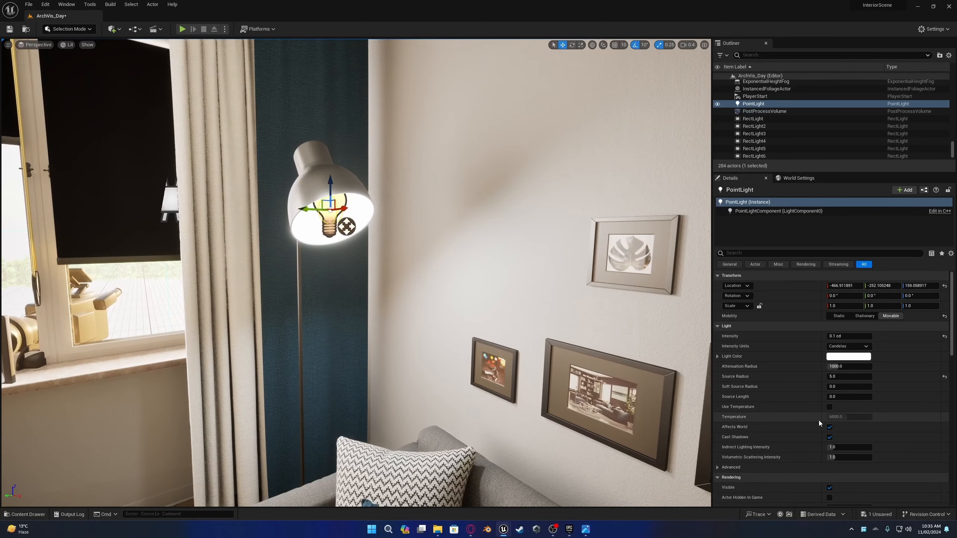
- Enable Use Temperature on the lamp's point light and warm its Temperature through 4000 down to 3500
left_click(830, 406)
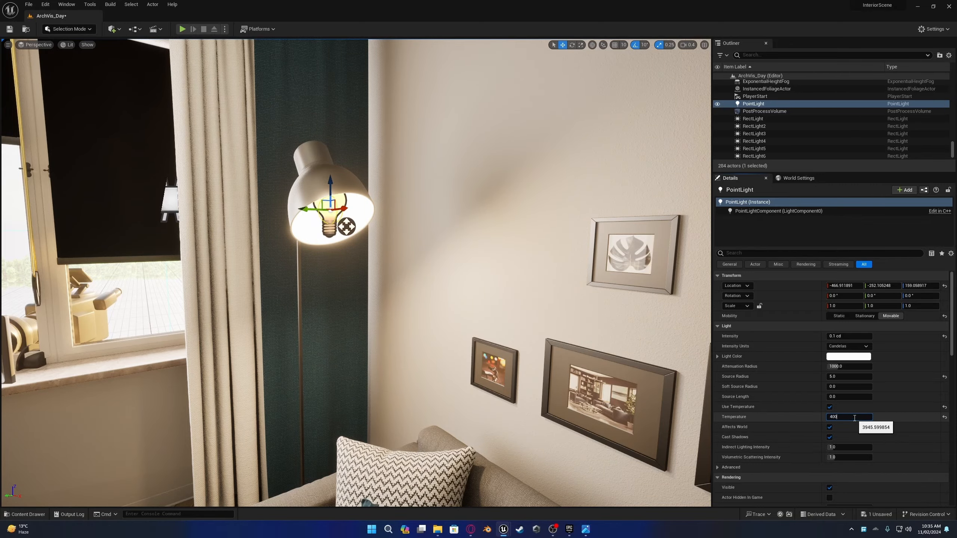
right_click_drag(455, 375, 464, 373)
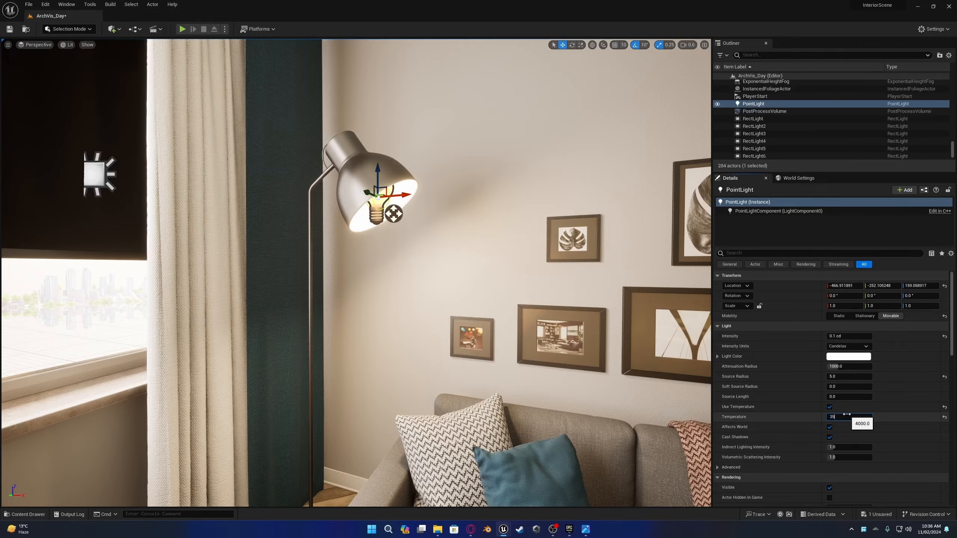
key("Return")
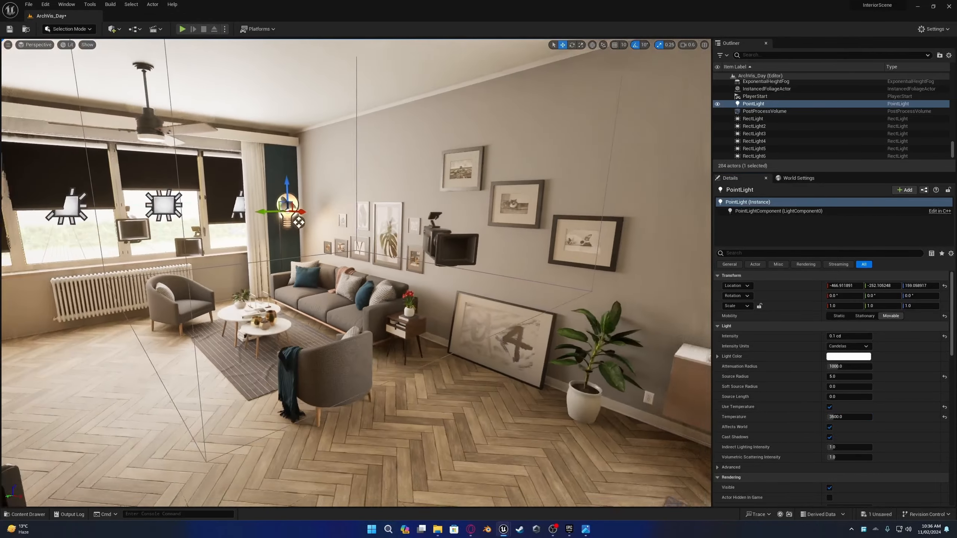
- On the PostProcessVolume, set Lumen Scene Lighting Quality to 2, Lumen Scene Detail to 4 and Final Gather Quality to 2, and enable Scene Capture Cache Resolution Scale
right_click_drag(358, 272, 331, 280)
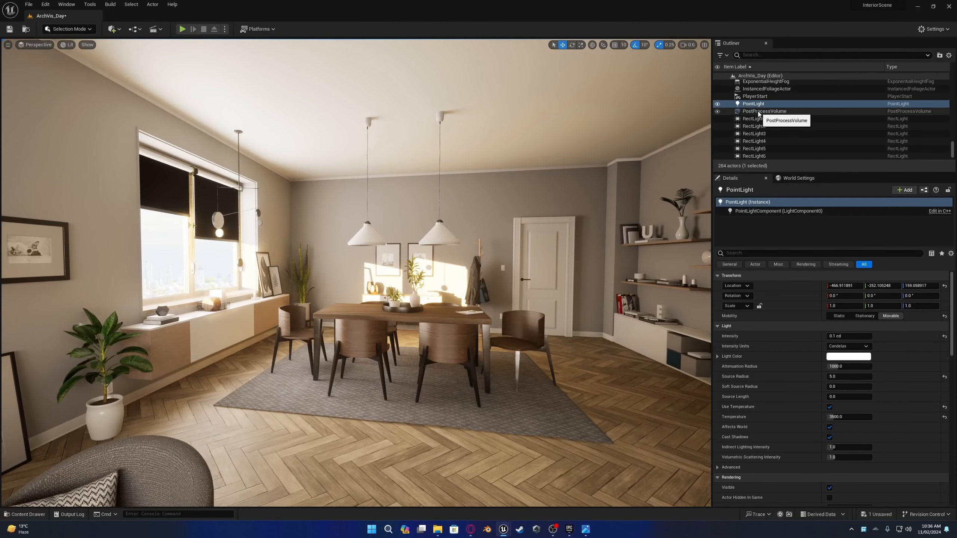
left_click(765, 111)
scroll(757, 390, "down", 10)
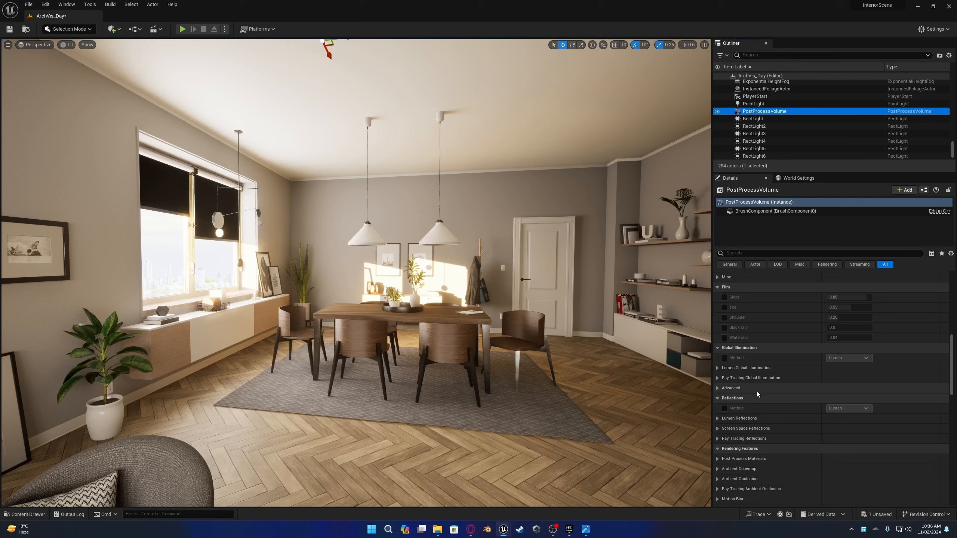
left_click(716, 368)
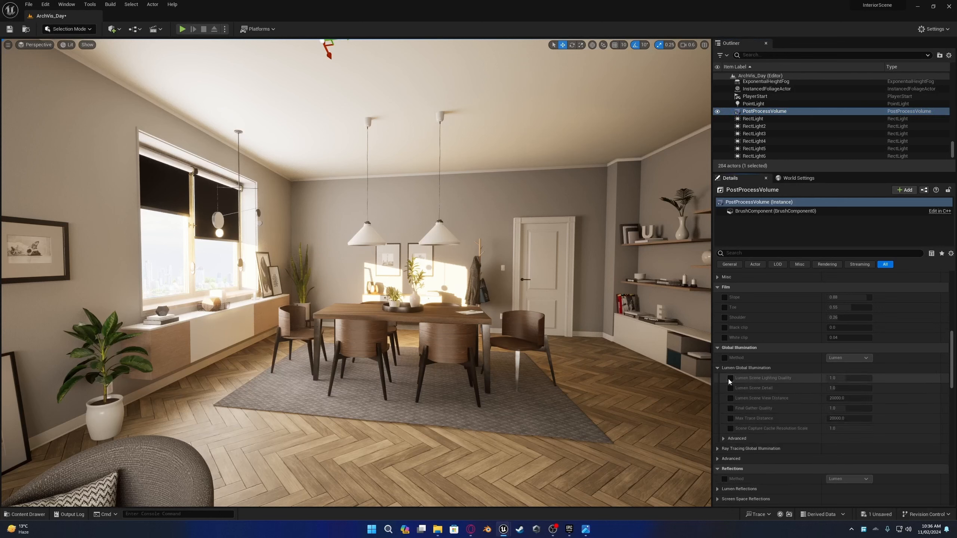
left_click(728, 379)
left_click(840, 379)
type("2")
key("Return")
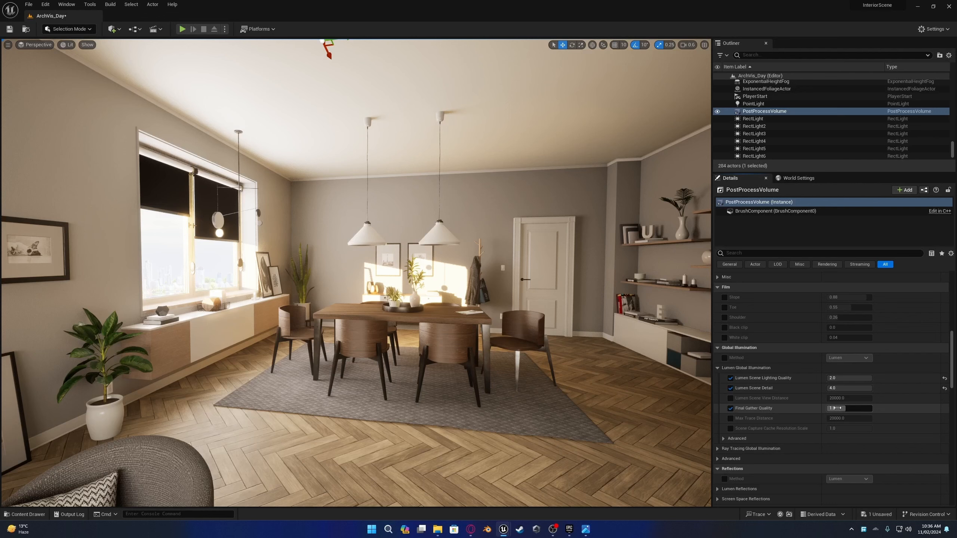
left_click(730, 429)
- Enable the Lumen Reflections Quality override on the PostProcessVolume and set it to 2
scroll(730, 428, "down", 5)
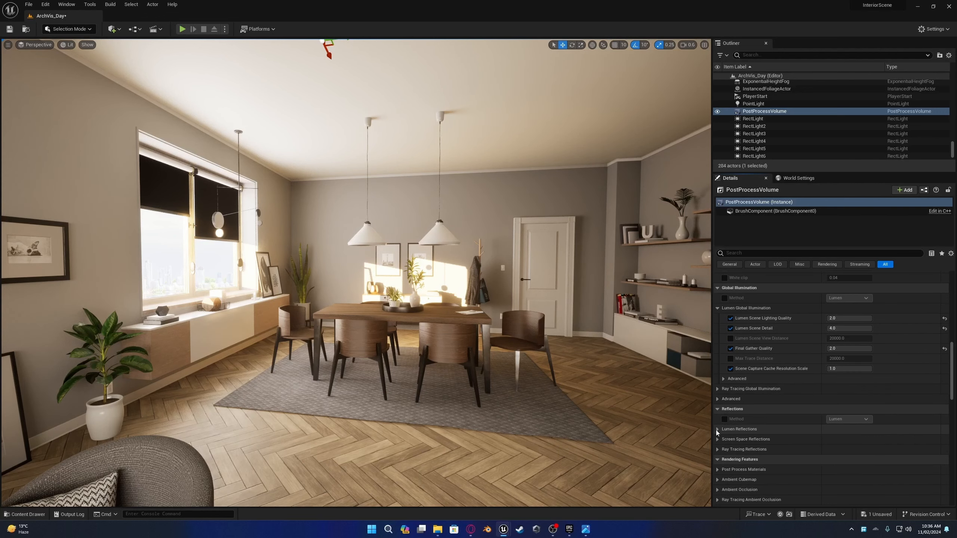
left_click(716, 430)
scroll(733, 398, "down", 4)
left_click(730, 391)
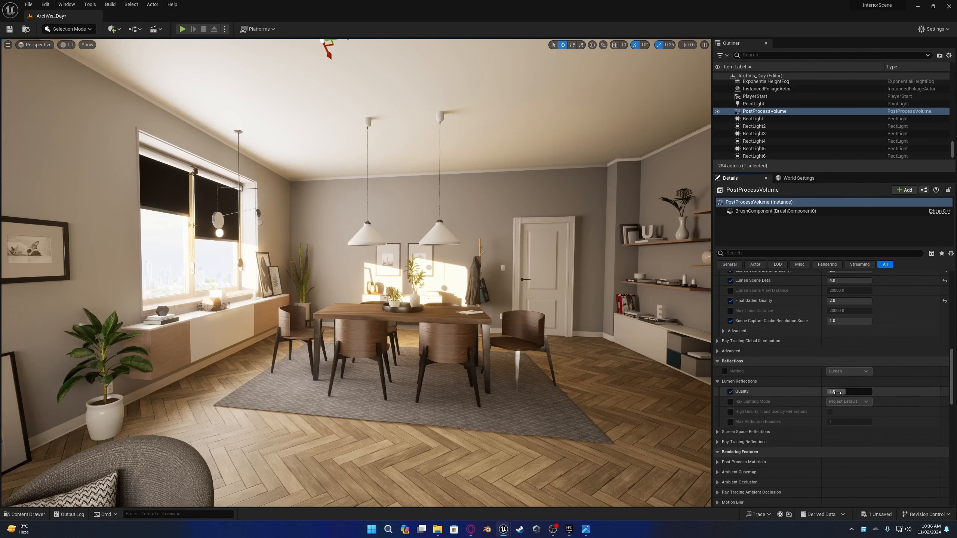
left_click(837, 393)
type("2")
key("Return")
- Set the Lumen Ray Lighting Mode to Hit Lighting for Reflections and enable High Quality Translucency Reflections
left_click(730, 402)
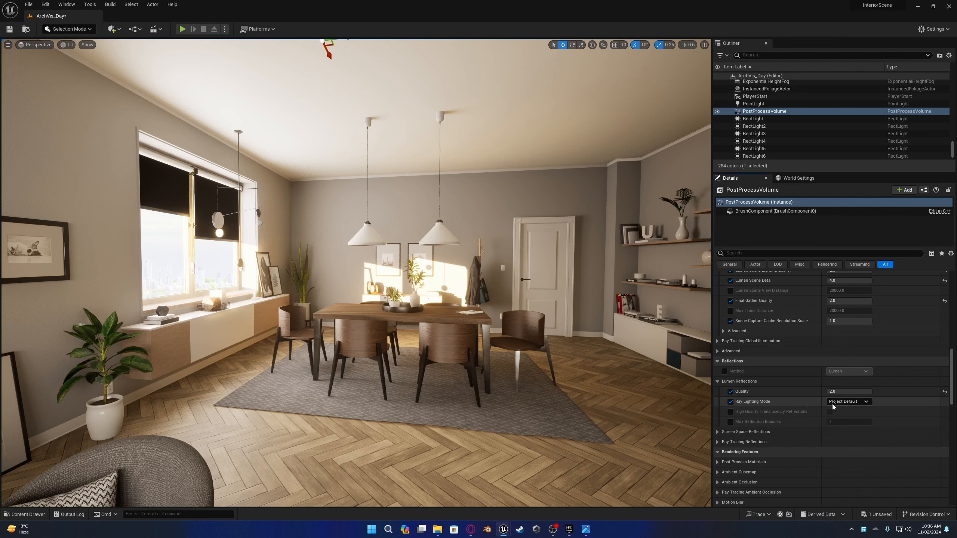
left_click(855, 423)
left_click(729, 411)
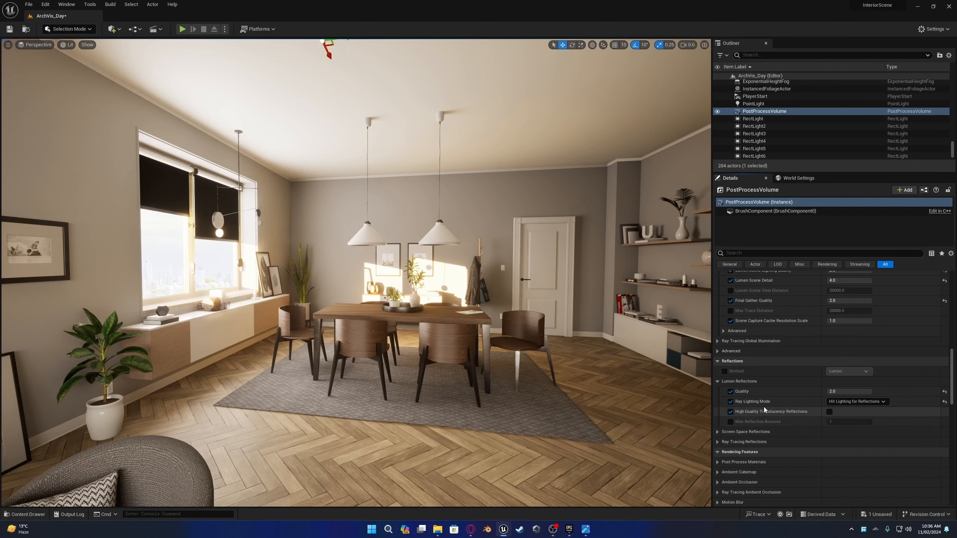
left_click(829, 413)
- Toggle High Quality Translucency Reflections off and on while viewing the glass of the framed pictures
right_click_drag(463, 279, 332, 279)
key("w")
right_click_drag(463, 383, 385, 364)
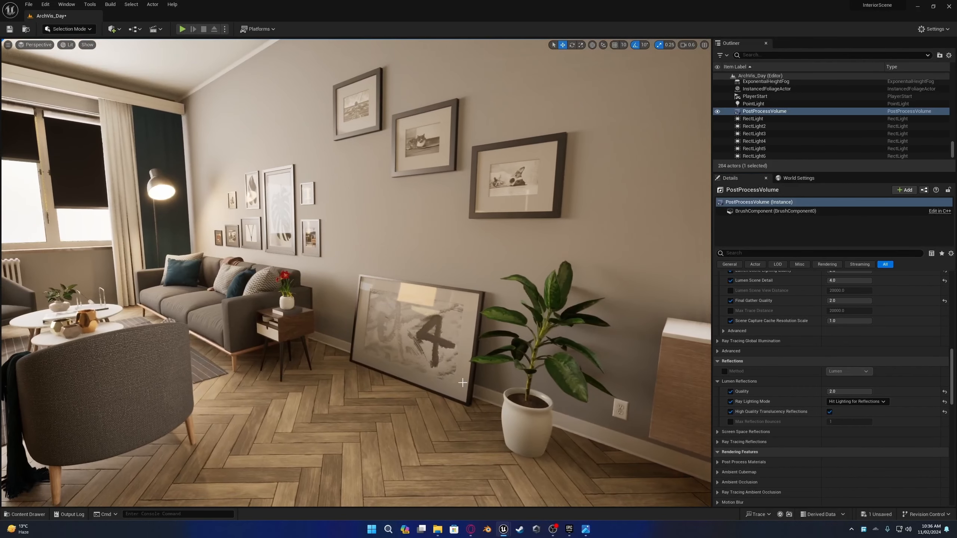
left_click(830, 412)
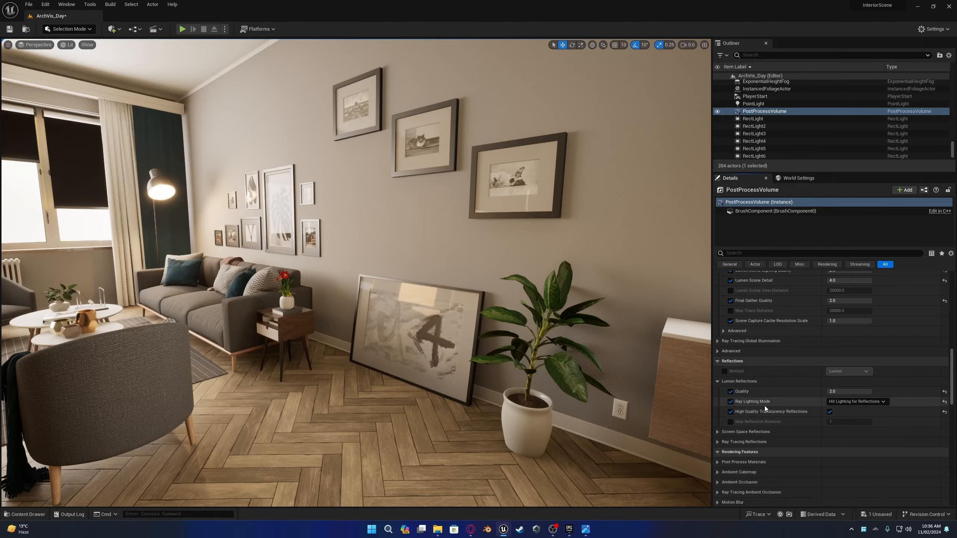
- Enable the Max Reflection Bounces override, set it to 8 and view the gold vases on the coffee table up close
left_click(731, 422)
right_click_drag(408, 287, 669, 364)
key("w")
key("w")
scroll(692, 317, "down", 4)
key("e")
key("w")
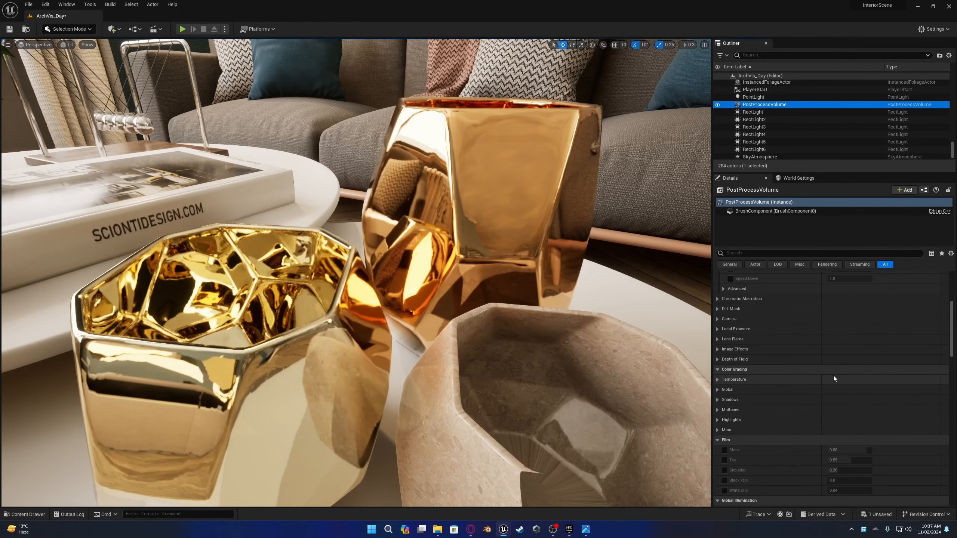
- Set Max Reflection Bounces to 1 to compare the reflections in the gold vases, and restore it to 8
scroll(835, 376, "down", 10)
left_click(849, 443)
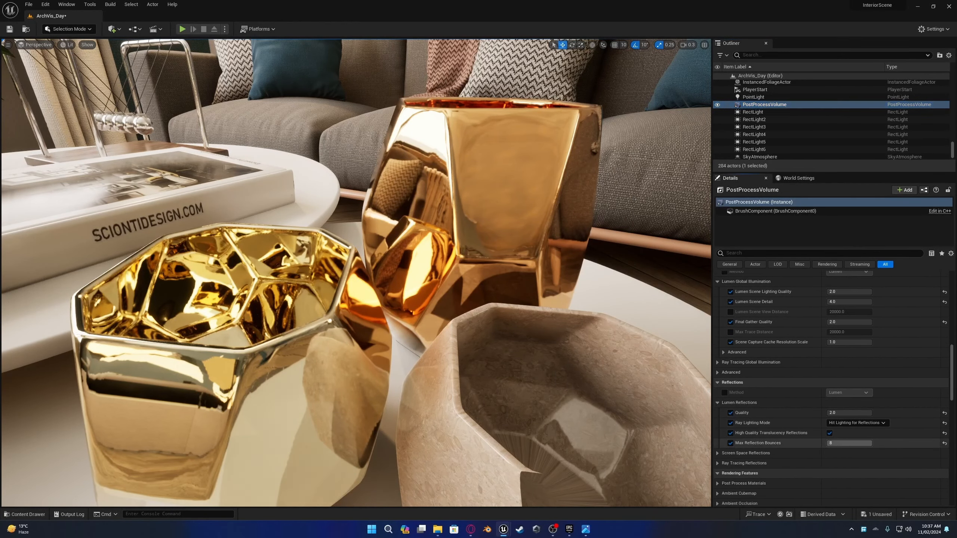
type("1")
key("Return")
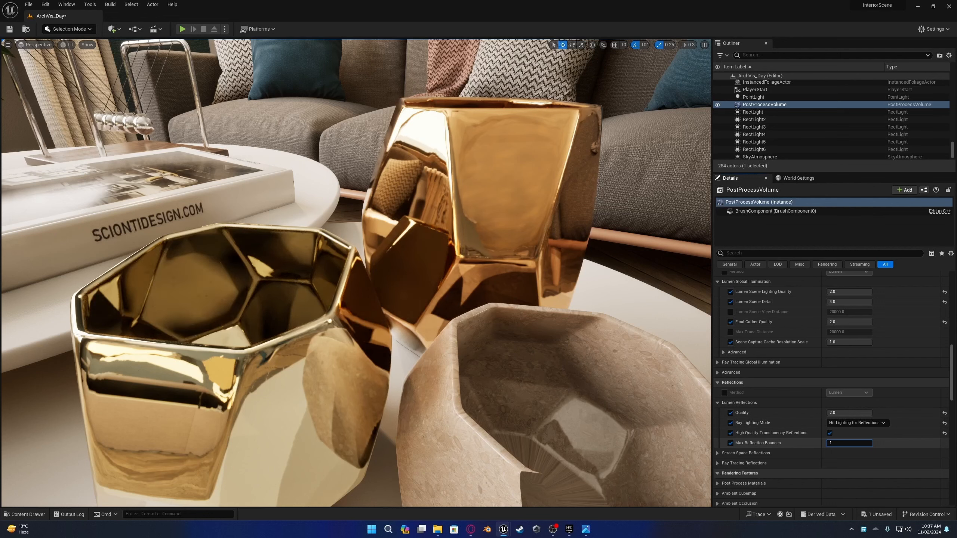
left_click(845, 444)
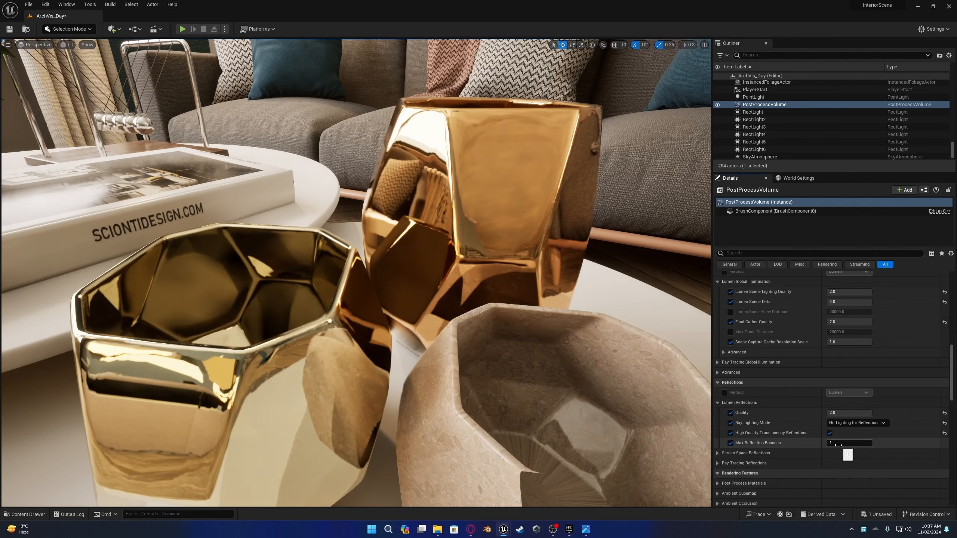
type("8")
key("Return")
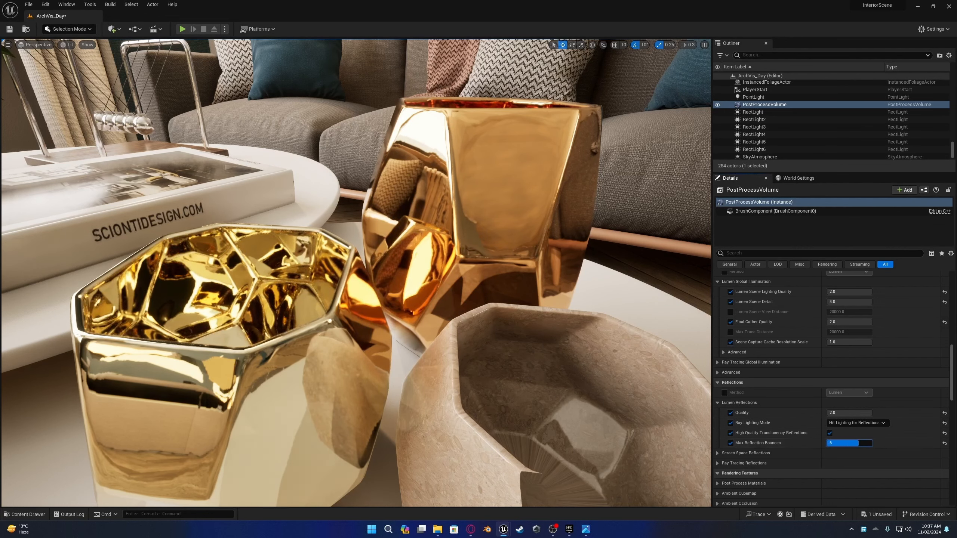
mouse_move(859, 443)
left_mouse_down()
mouse_move(840, 444)
mouse_move(872, 443)
left_mouse_up()
- Enable the global Contrast override in the PostProcessVolume's Color Grading and set it to 1.1
key("s")
scroll(541, 401, "up", 3)
right_click_drag(541, 400, 492, 398)
scroll(869, 422, "up", 15)
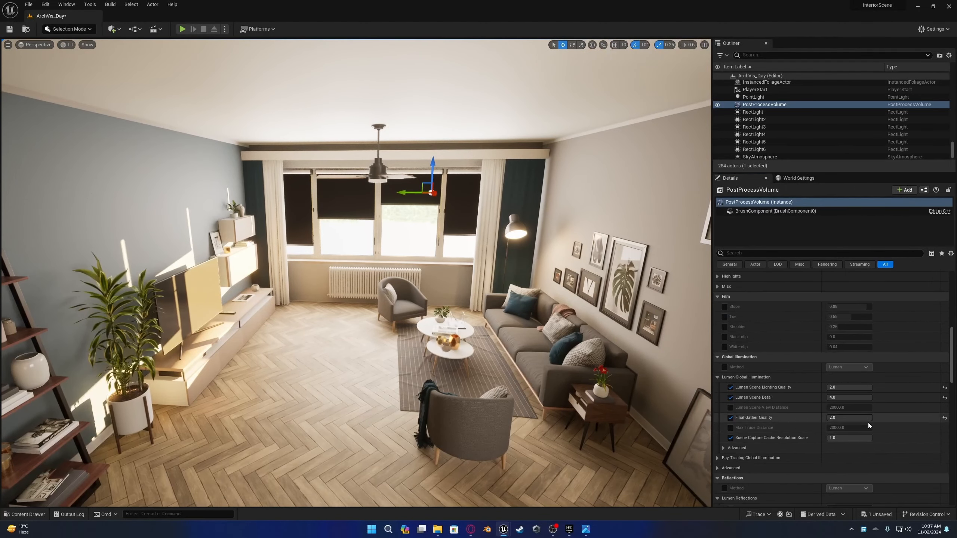
scroll(762, 397, "down", 10)
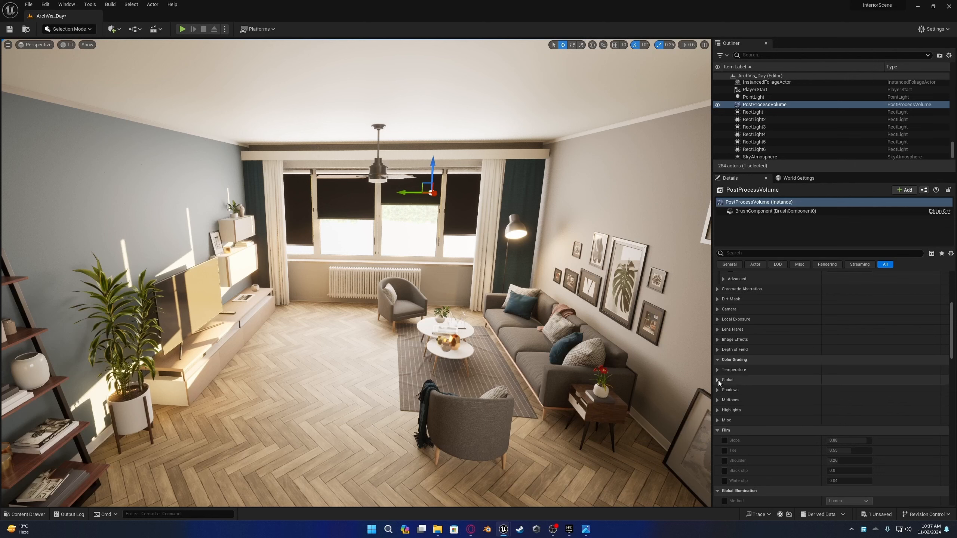
left_click(718, 380)
left_click(723, 400)
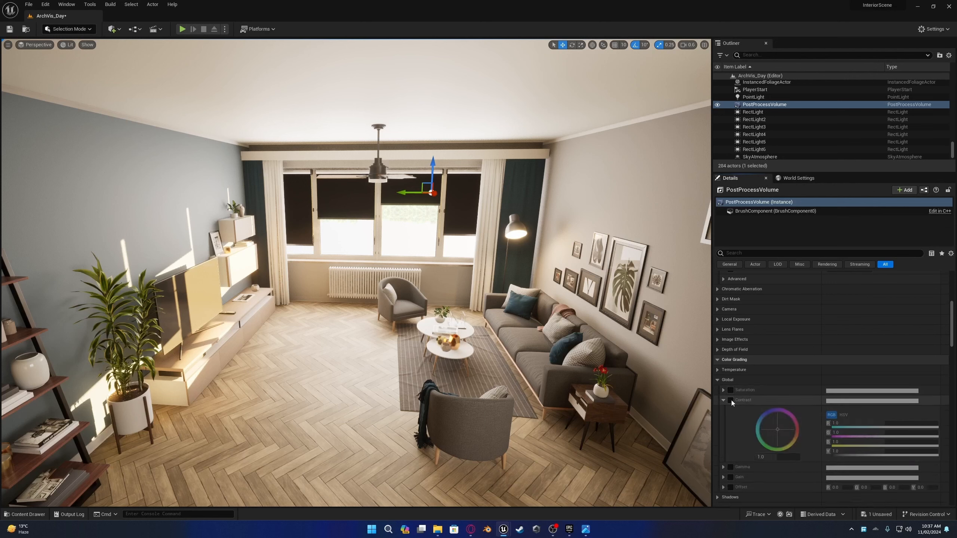
left_click(731, 400)
left_click(784, 458)
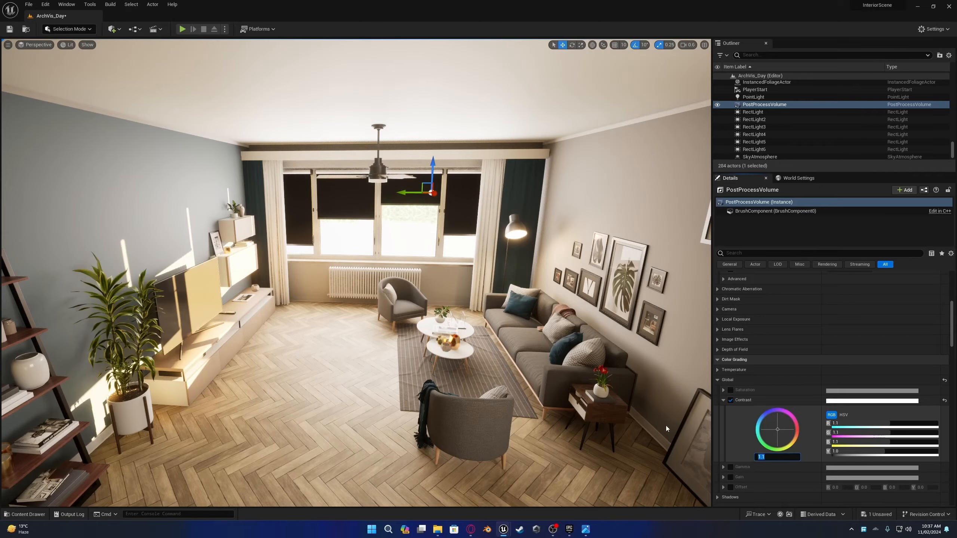
right_click_drag(667, 429, 603, 411)
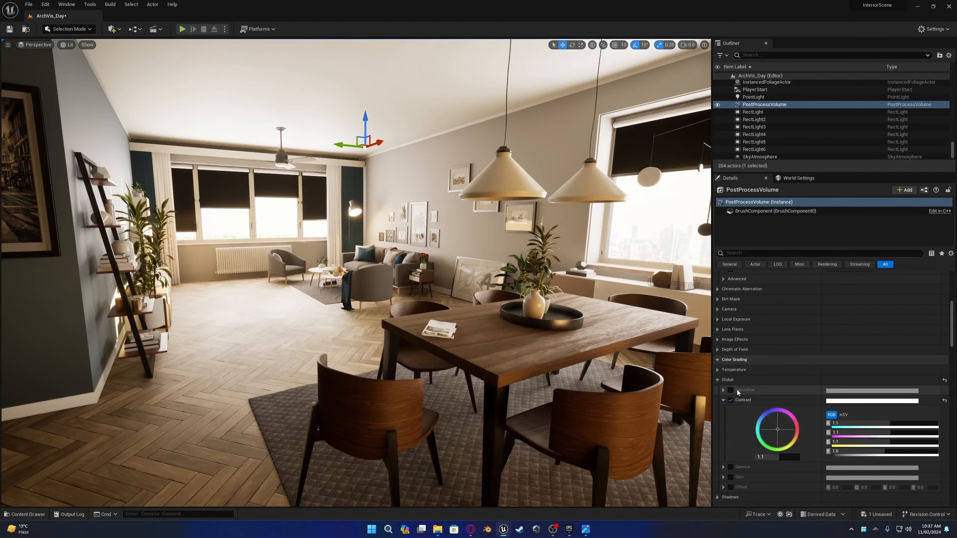
left_click(731, 391)
scroll(754, 414, "down", 2)
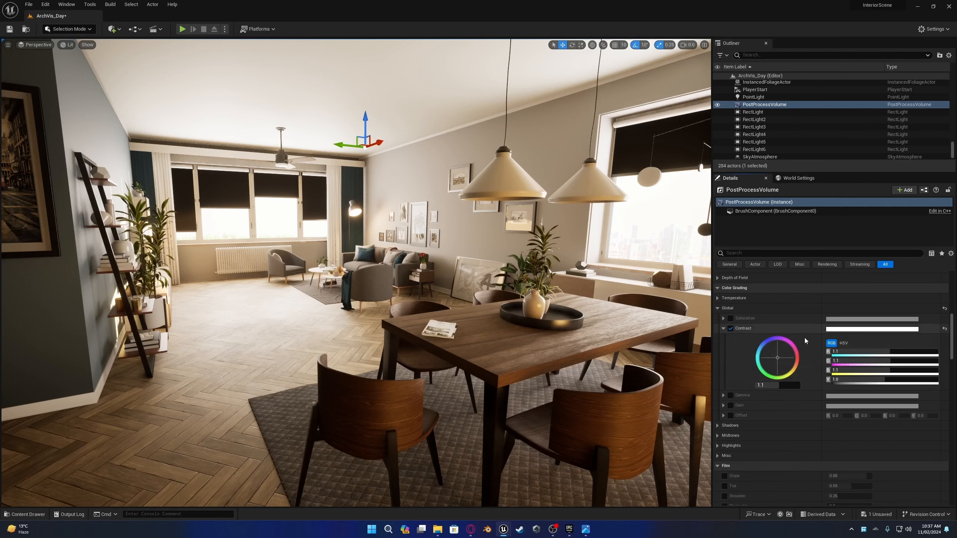
scroll(787, 437, "up", 2)
scroll(858, 395, "up", 3)
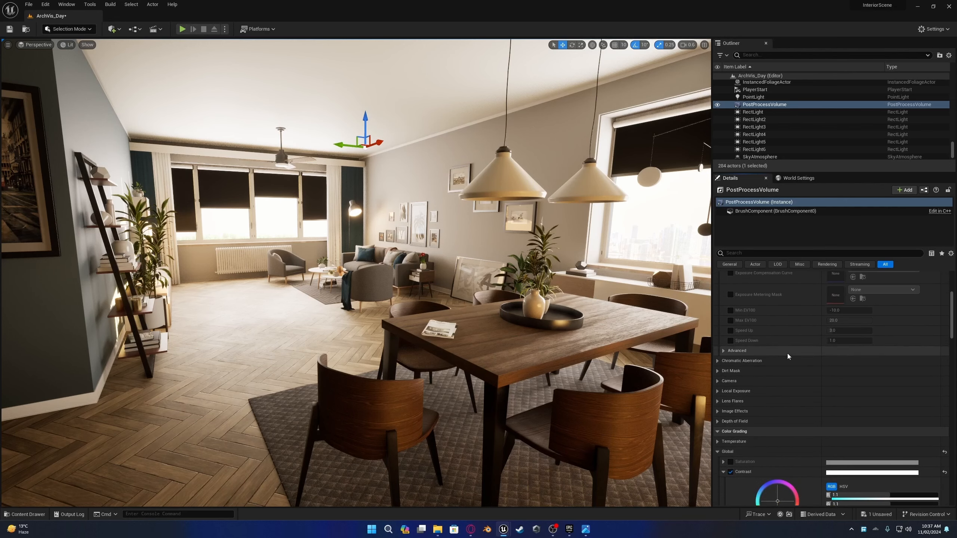
scroll(796, 379, "up", 4)
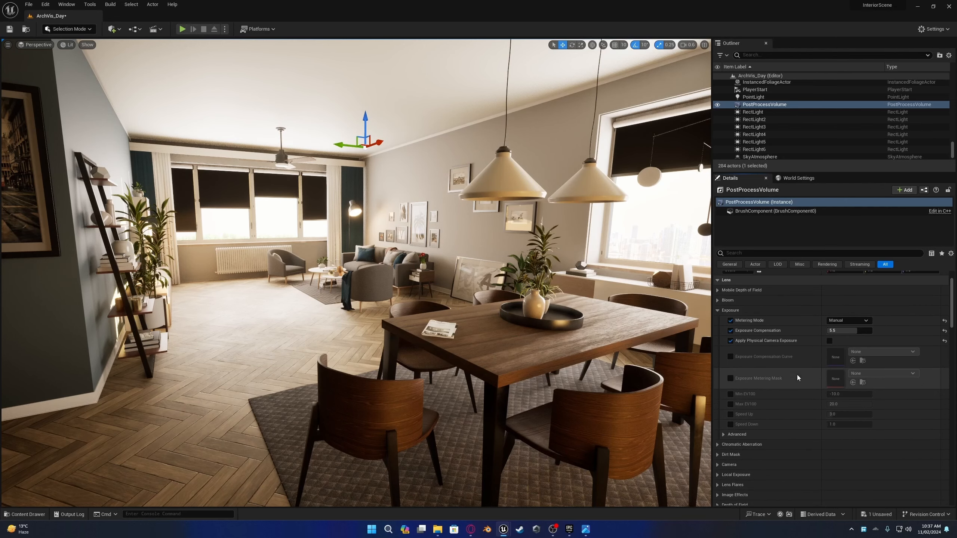
- Select the white curtain CurtainWhite2 beside the living room window and locate its M_CurtainEmissive material among the project assets
mouse_move(588, 355)
right_mouse_down()
mouse_move(606, 369)
mouse_move(603, 349)
mouse_move(558, 356)
mouse_move(689, 346)
mouse_move(588, 345)
mouse_move(597, 347)
right_mouse_up()
key("w")
key("s")
key("w")
right_click_drag(363, 207, 327, 229)
key("s")
key("w")
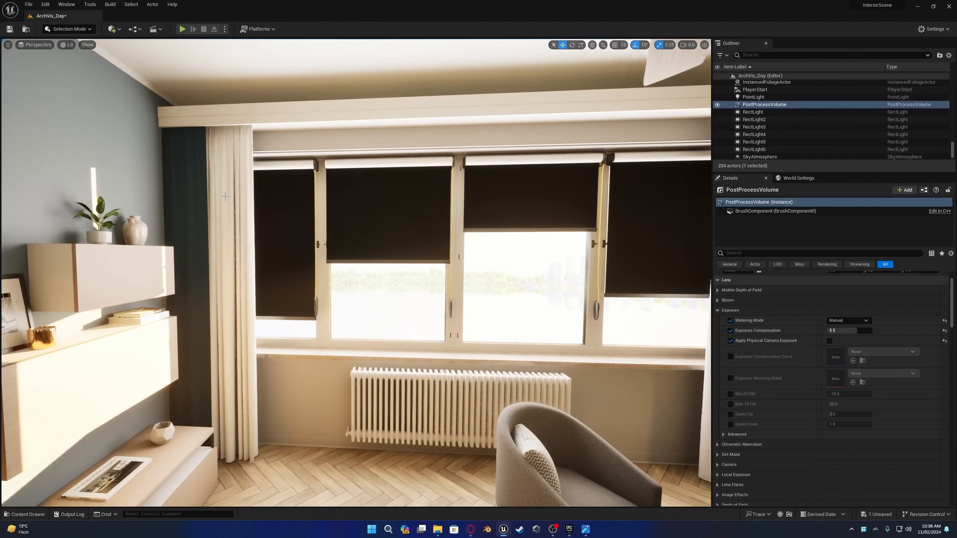
left_click(241, 164)
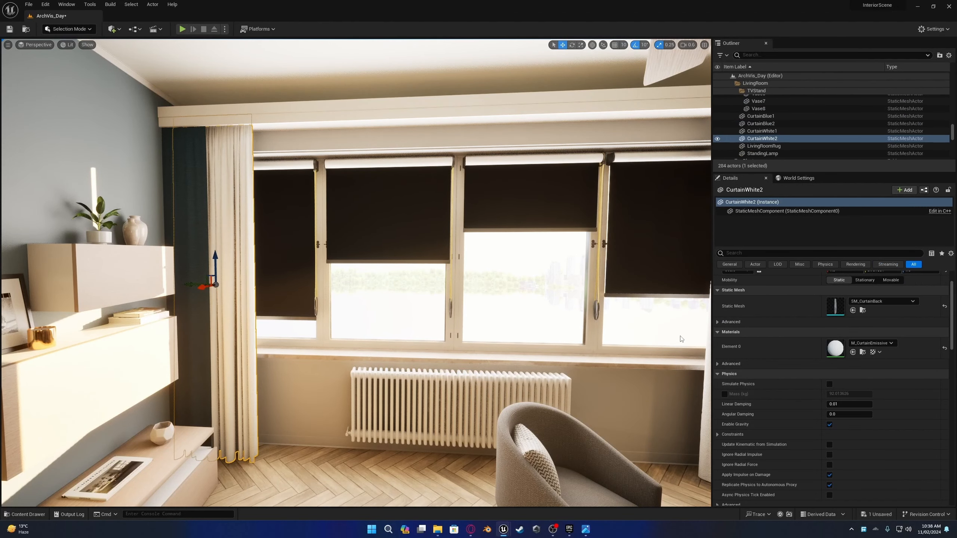
left_click(863, 353)
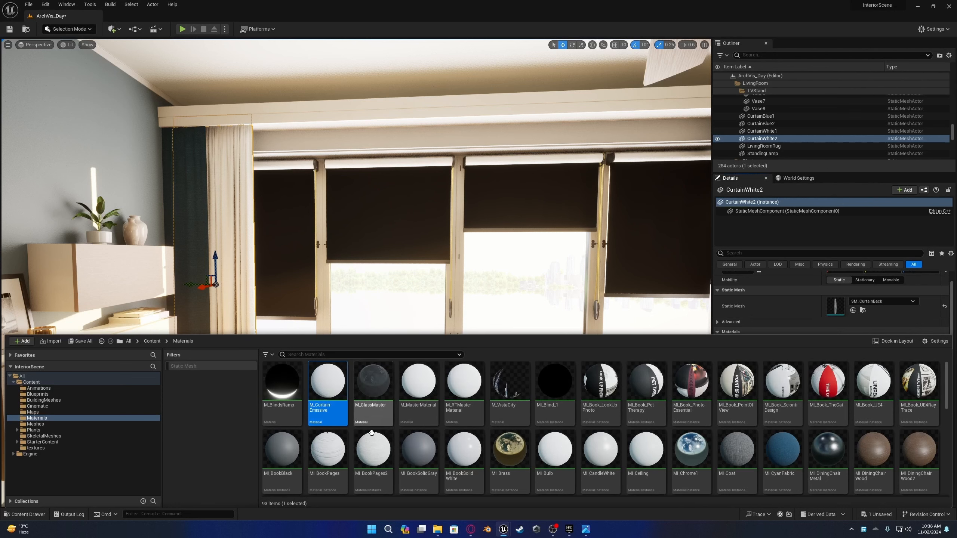
- Duplicate the M_CurtainEmissive material as M_CurtainSubsurface and open the copy's material graph around its output node
right_click(332, 393)
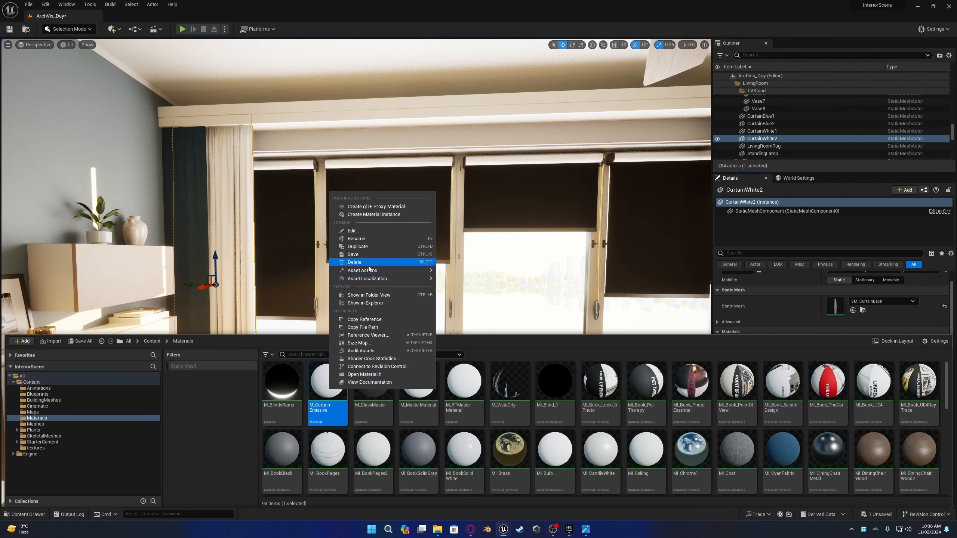
left_click(354, 247)
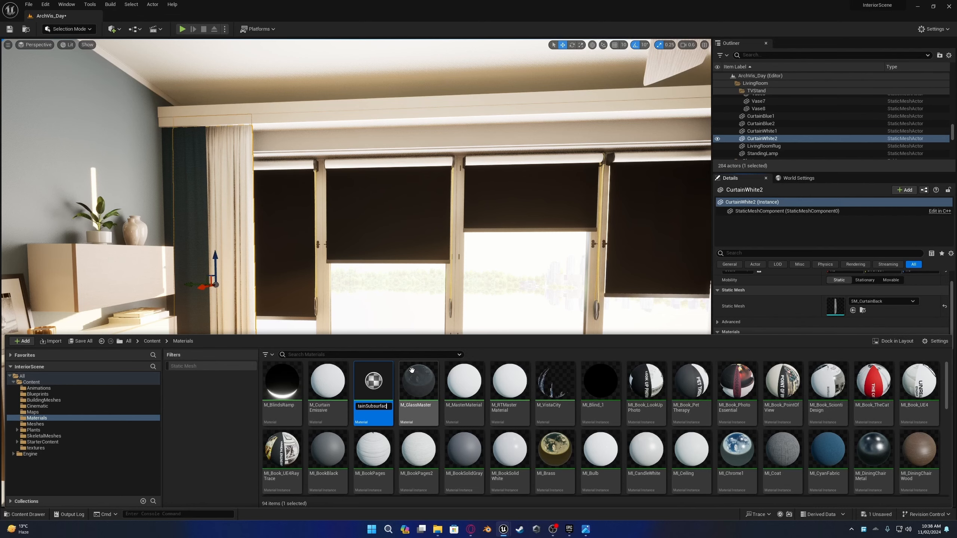
key("Return")
key("Return")
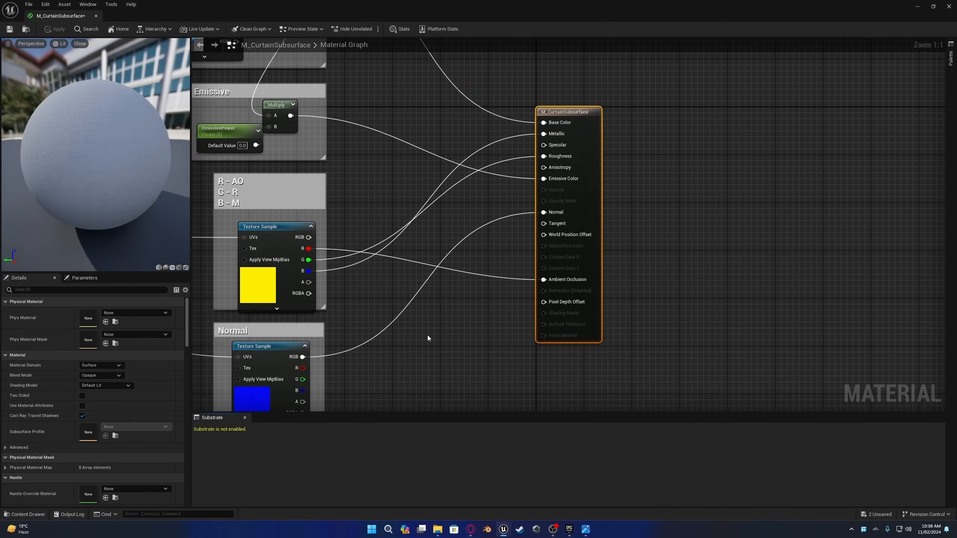
right_click_drag(438, 300, 506, 389)
right_click_drag(475, 318, 416, 278)
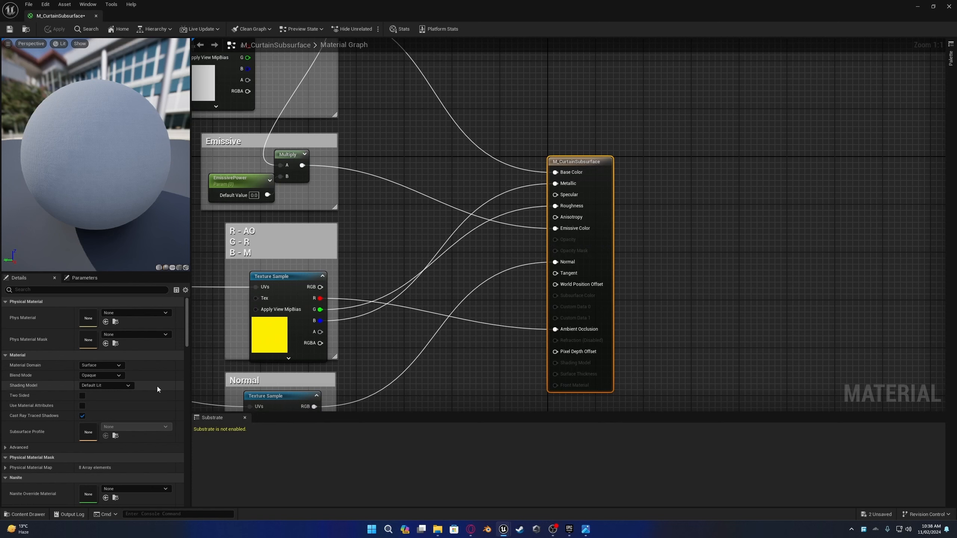
- Set the material's Shading Model to Subsurface and connect the base color Multiply output to Subsurface Color
left_click(102, 386)
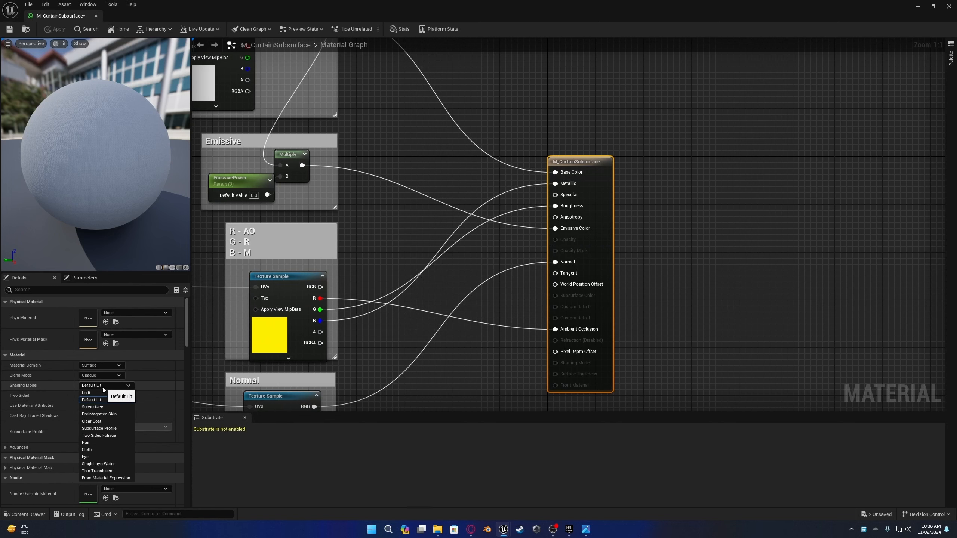
left_click(96, 408)
right_click_drag(330, 118, 340, 218)
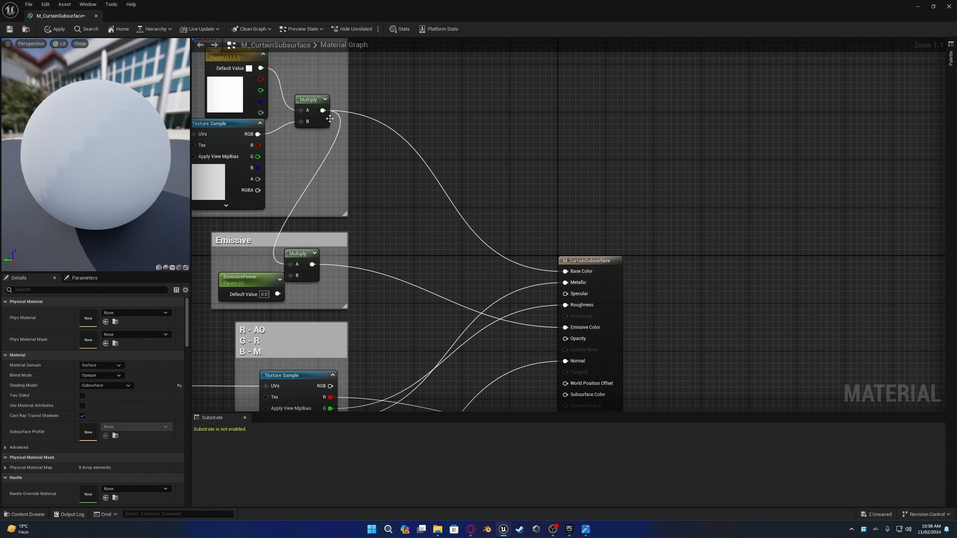
right_click_drag(332, 128, 308, 87)
left_click_drag(299, 71, 559, 357)
- Save the M_CurtainSubsurface material and close its editor
left_click_drag(167, 18, 603, 248)
left_click(446, 258)
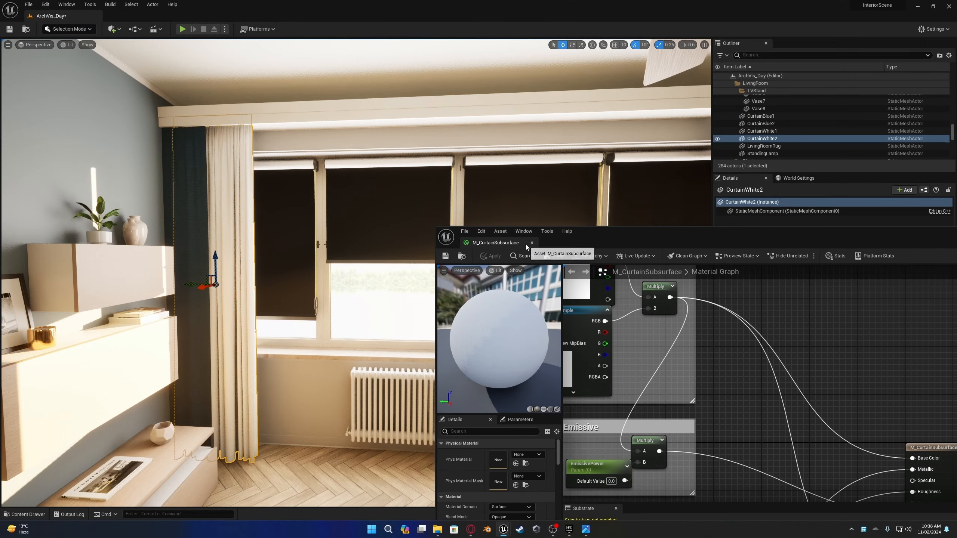
left_click(532, 243)
- Apply the M_CurtainSubsurface material to the white curtains beside the living room window
scroll(398, 250, "up", 4)
key("ctrl+space")
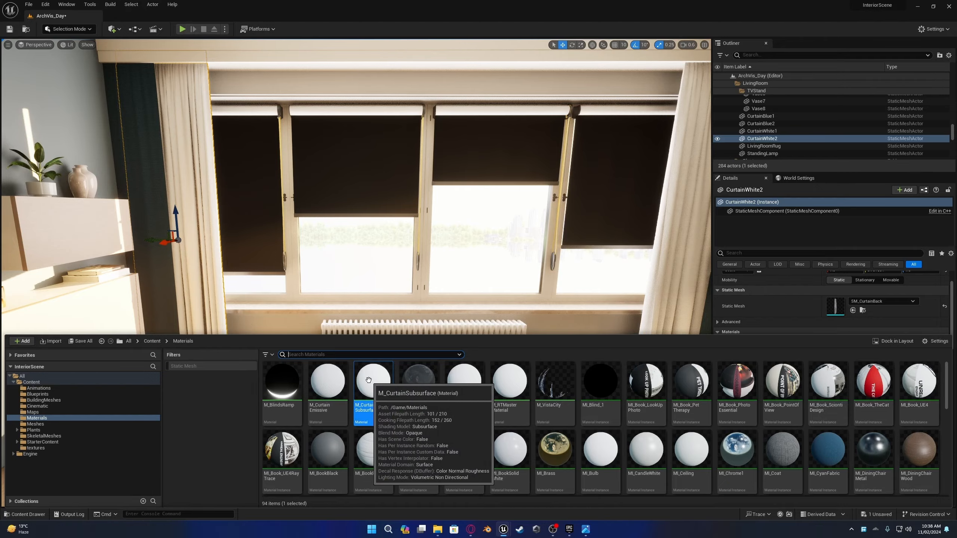
left_click_drag(369, 380, 440, 255)
key("s")
right_click_drag(499, 224, 434, 228)
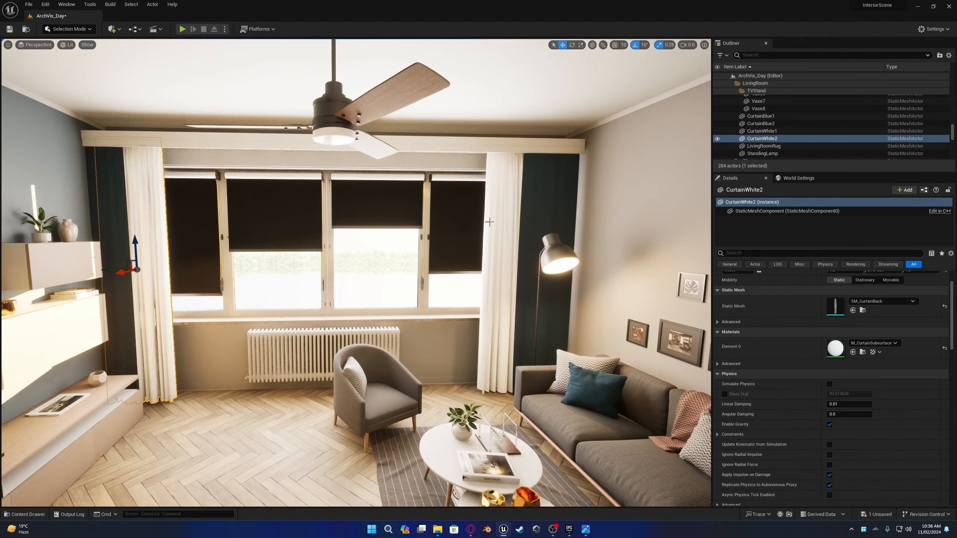
- Select the Blinds1 window blind, locate its MI_WhiteFabric material instance among the project assets and open it
right_click_drag(386, 292, 350, 305)
key("w")
right_click_drag(237, 256, 293, 171)
left_click(309, 187)
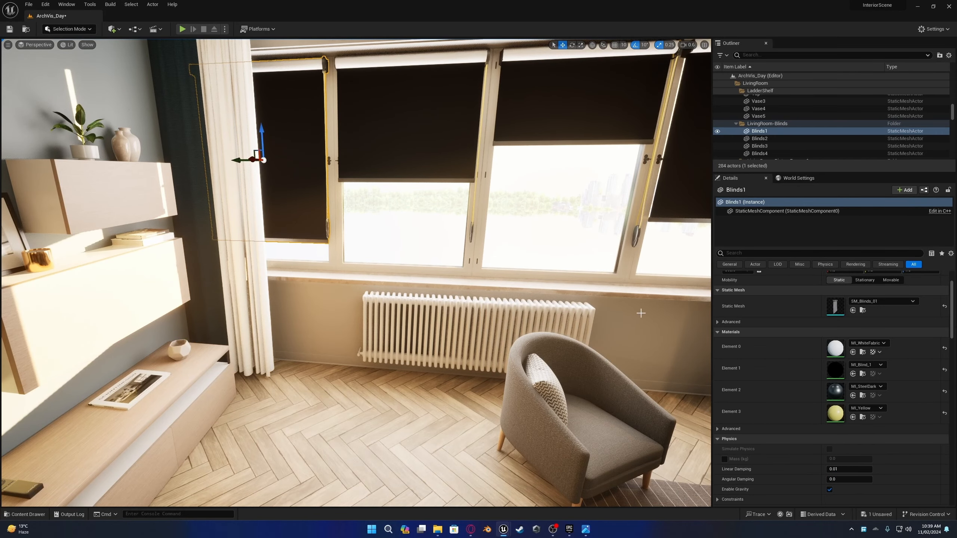
scroll(640, 313, "down", 3)
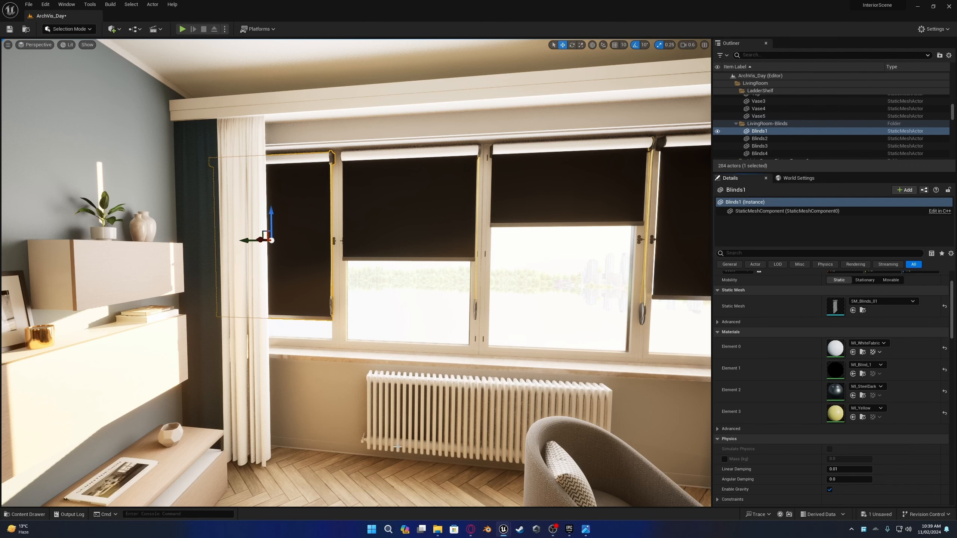
key("ctrl+space")
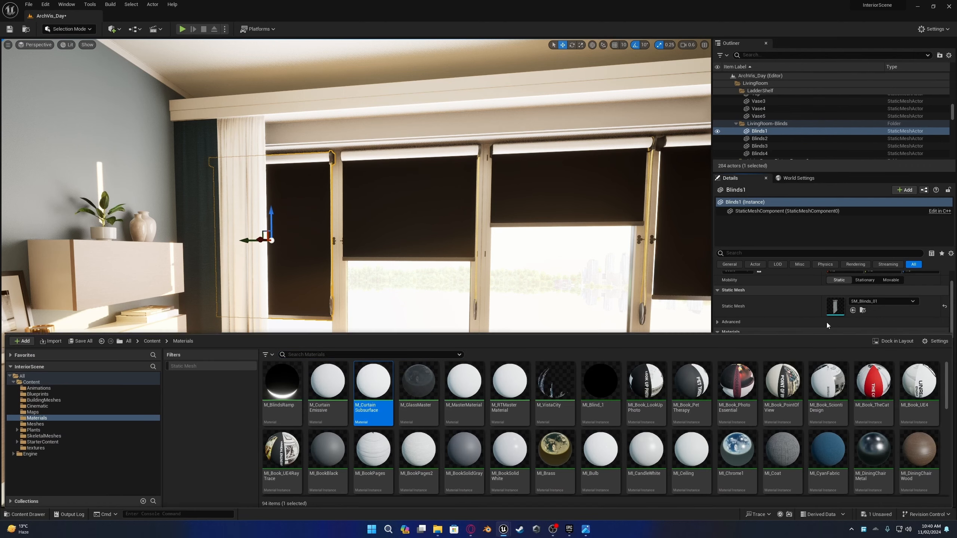
key("ctrl+space")
left_click(853, 352)
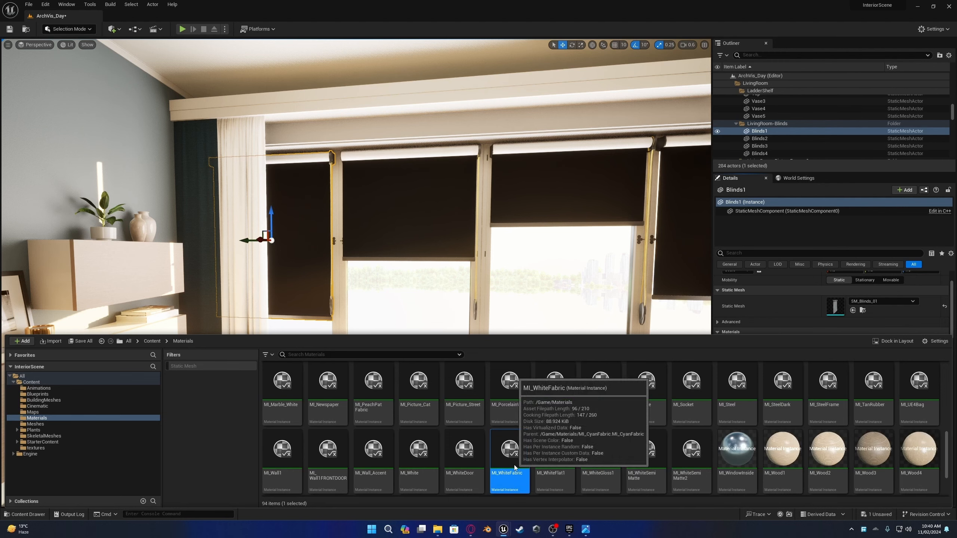
double_click(515, 465)
- Open the M_MasterMaterial graph by following the parents of MI_WhiteFabric through MI_CyanFabric
scroll(587, 329, "down", 6)
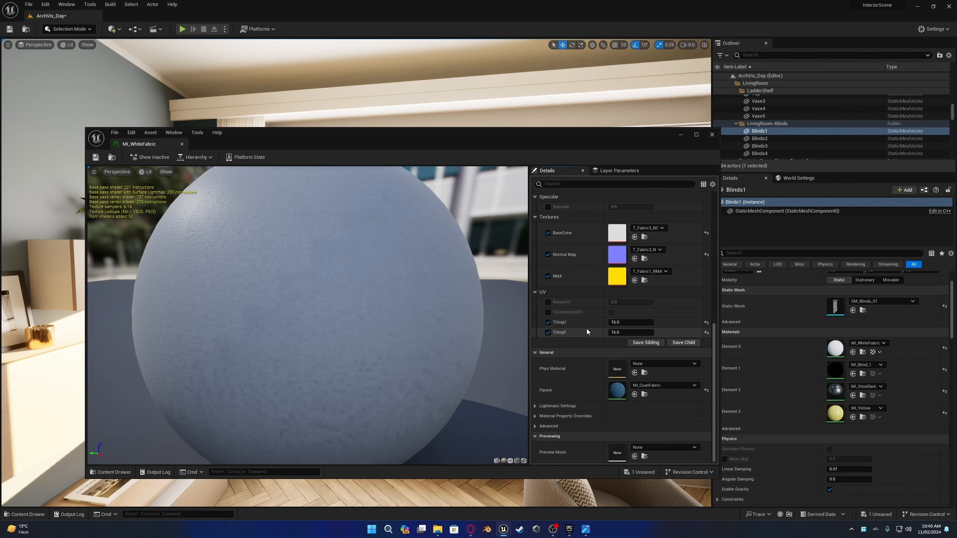
double_click(619, 392)
scroll(622, 395, "down", 6)
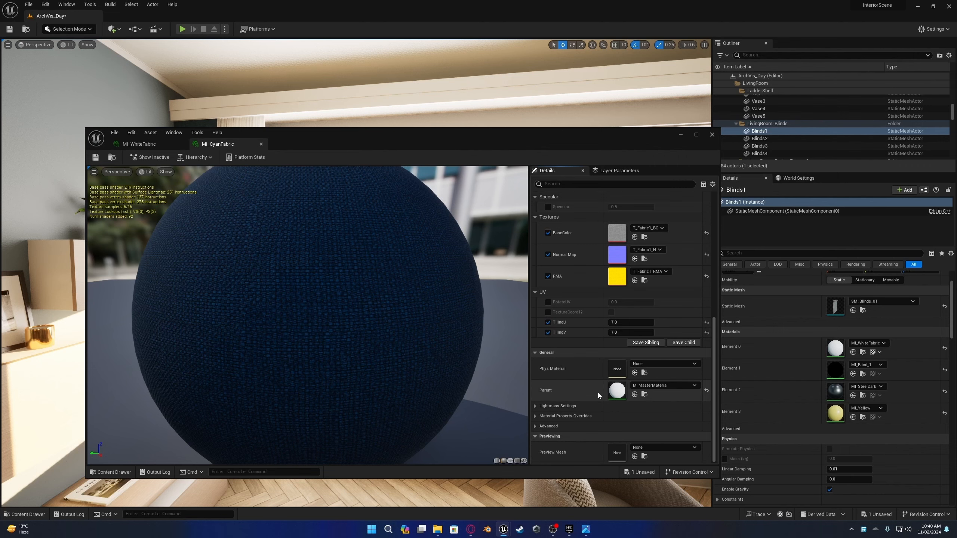
double_click(617, 391)
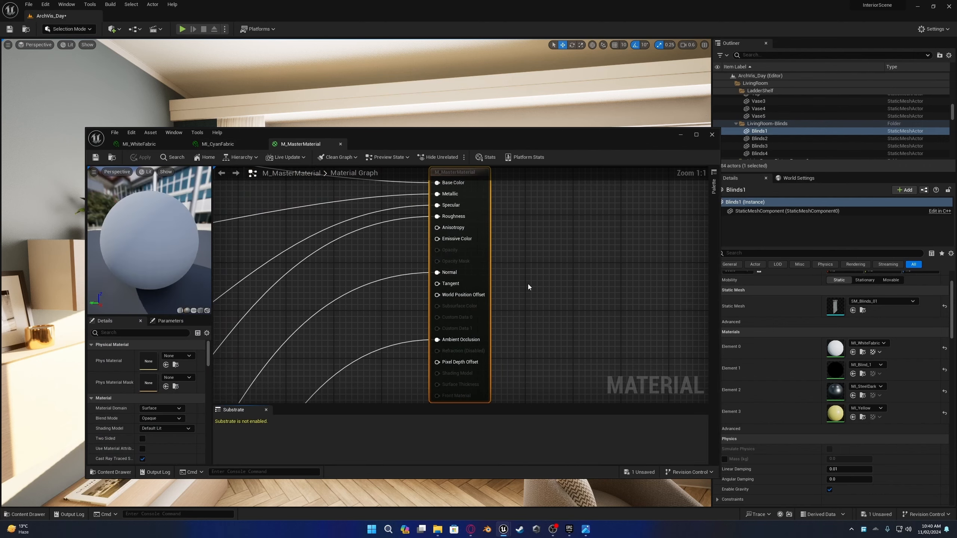
- Connect the base color result to the Subsurface Color input of the M_MasterMaterial output node
right_click_drag(508, 320, 437, 291)
left_click_drag(283, 211, 576, 313)
scroll(614, 323, "up", 3)
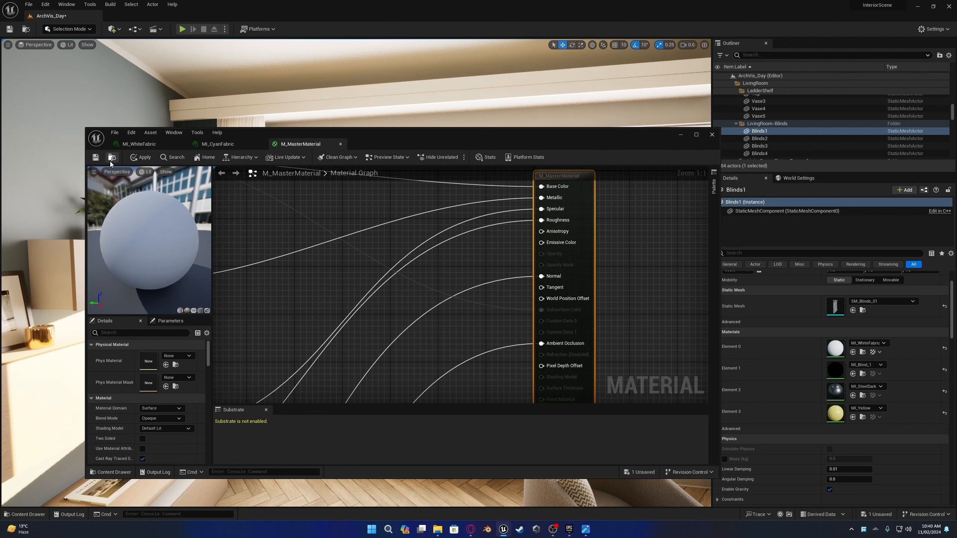
- Save M_MasterMaterial and close it together with the MI_CyanFabric and MI_WhiteFabric editors
left_click(96, 159)
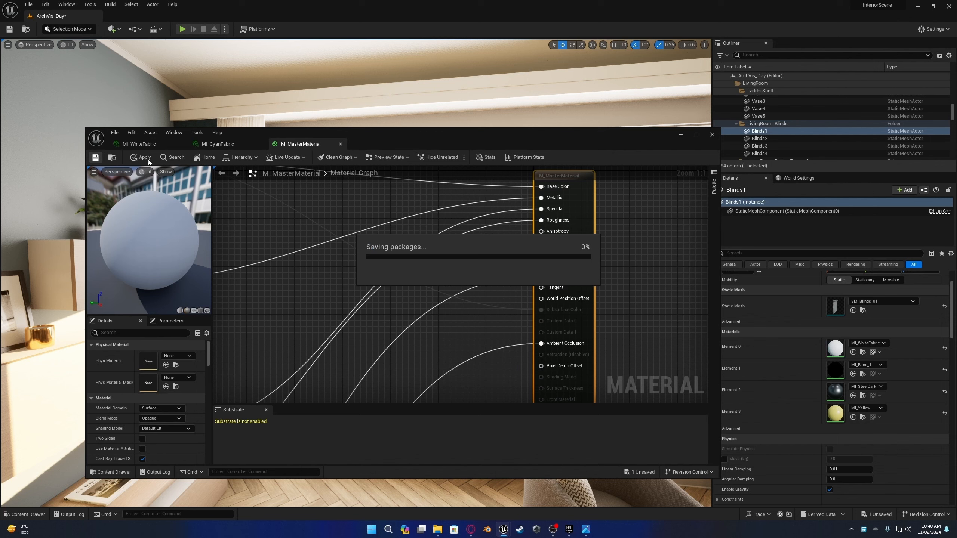
left_click(339, 144)
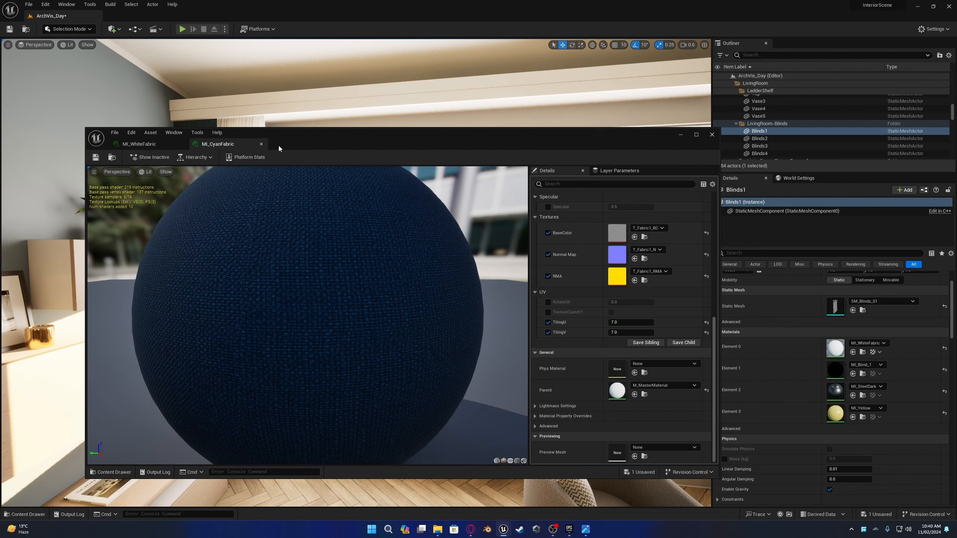
left_click(261, 145)
left_click(185, 144)
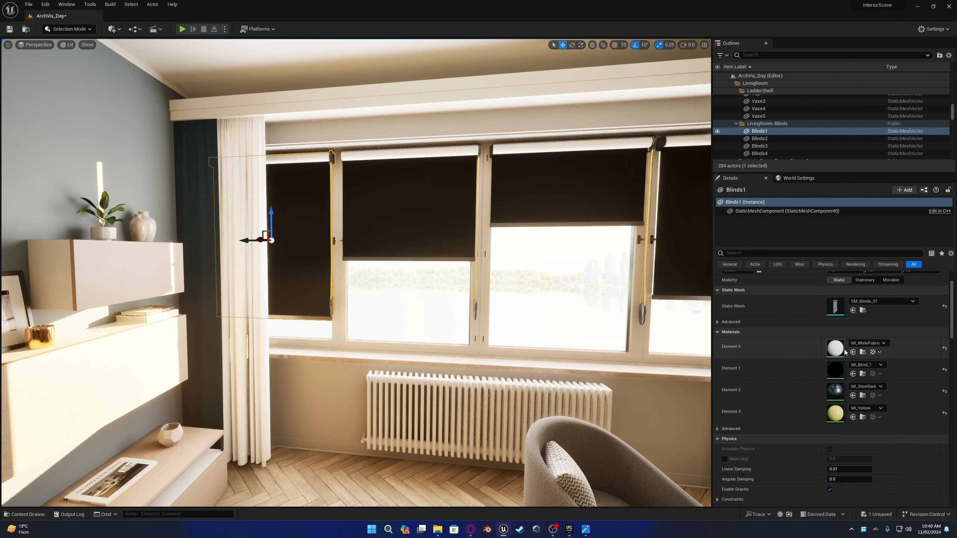
- Duplicate the MI_WhiteFabric material instance as MI_WhiteFabricSubsurface
left_click(863, 352)
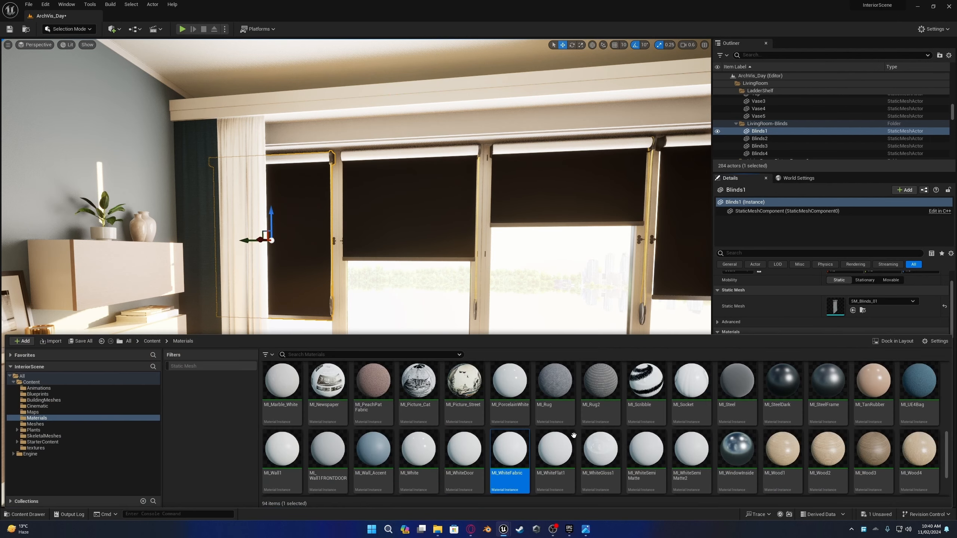
right_click(519, 458)
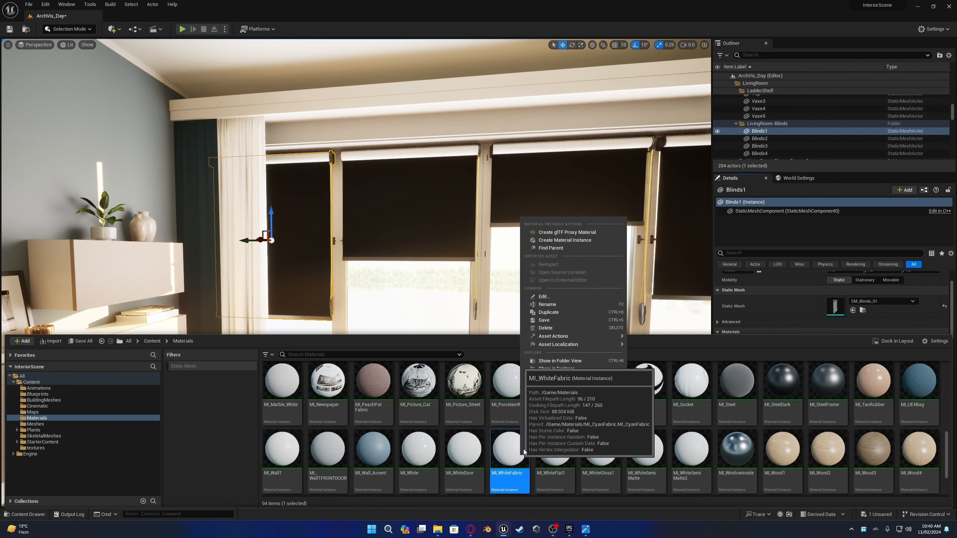
left_click(569, 313)
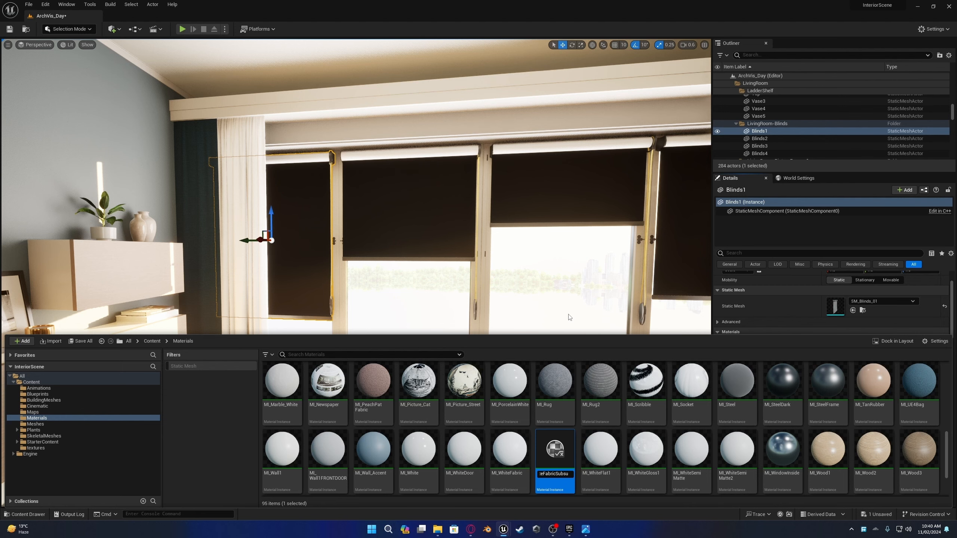
key("Return")
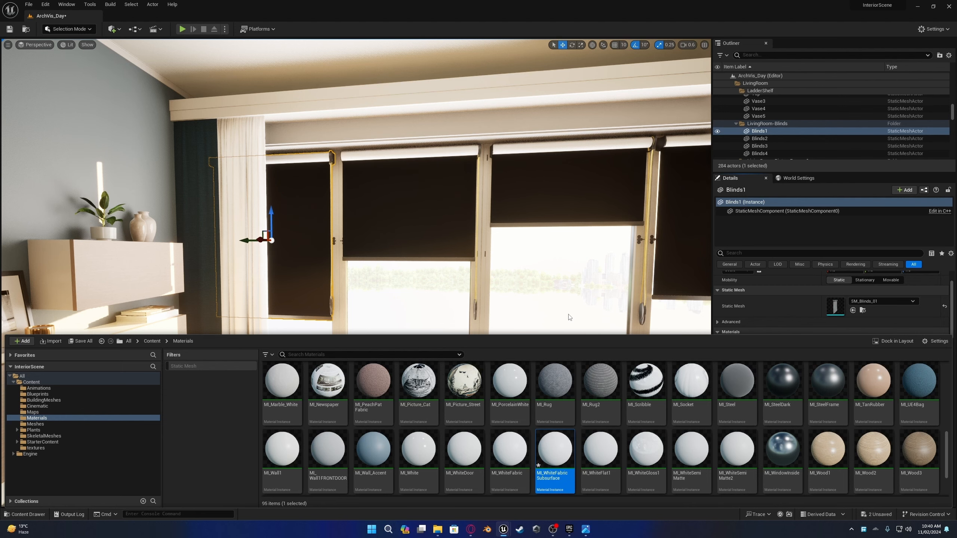
- Override the Shading Model of MI_WhiteFabricSubsurface with Subsurface in its Material Property Overrides, and save the instance
double_click(557, 450)
scroll(578, 282, "down", 10)
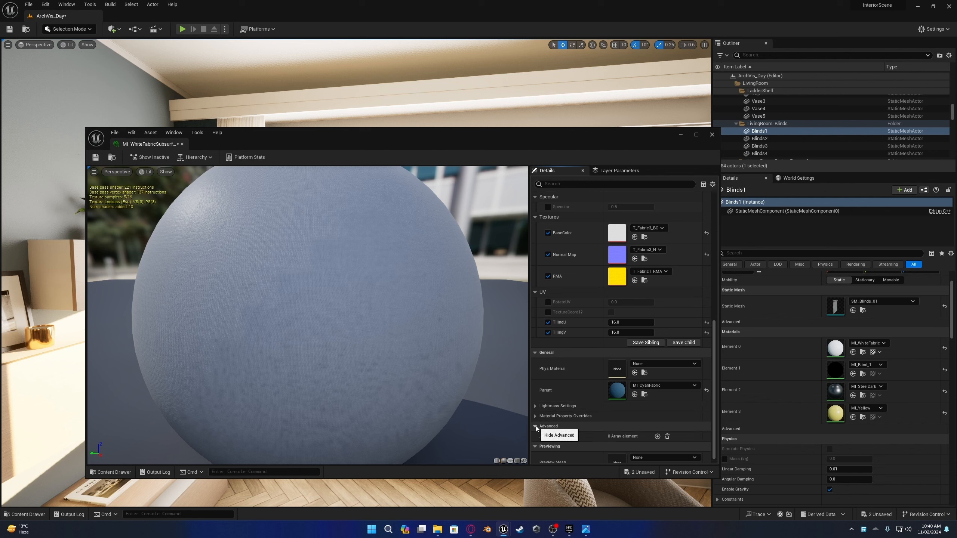
scroll(539, 416, "down", 1)
left_click(538, 407)
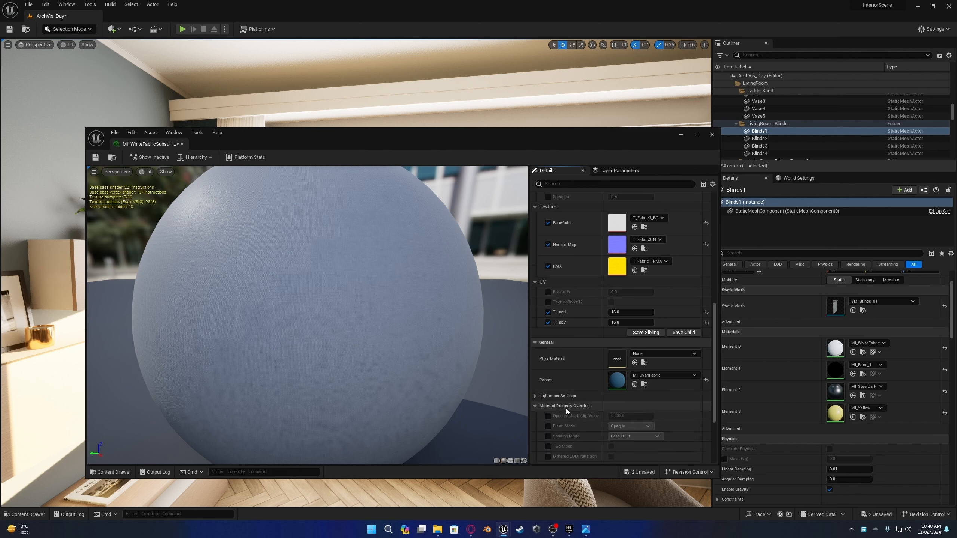
scroll(582, 406, "down", 3)
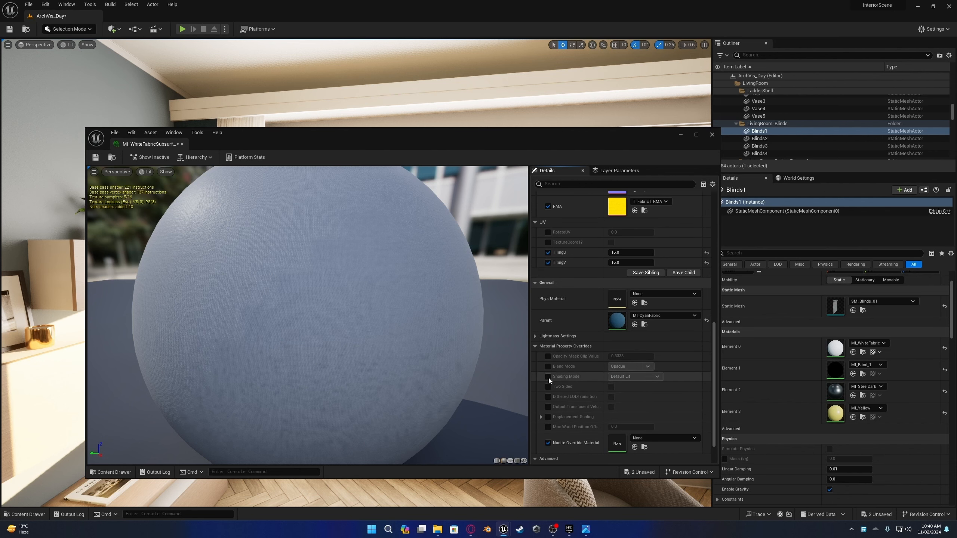
left_click(548, 377)
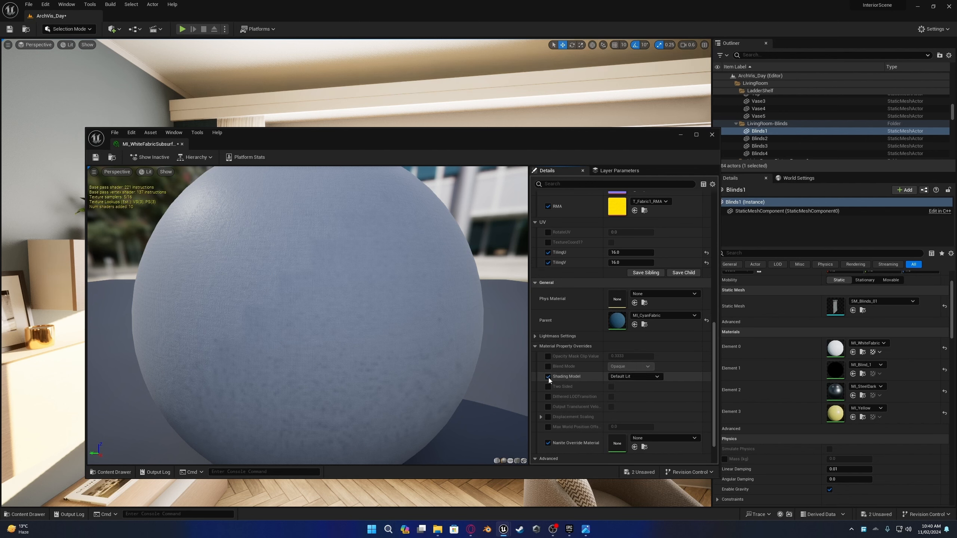
left_click(623, 376)
left_click(630, 399)
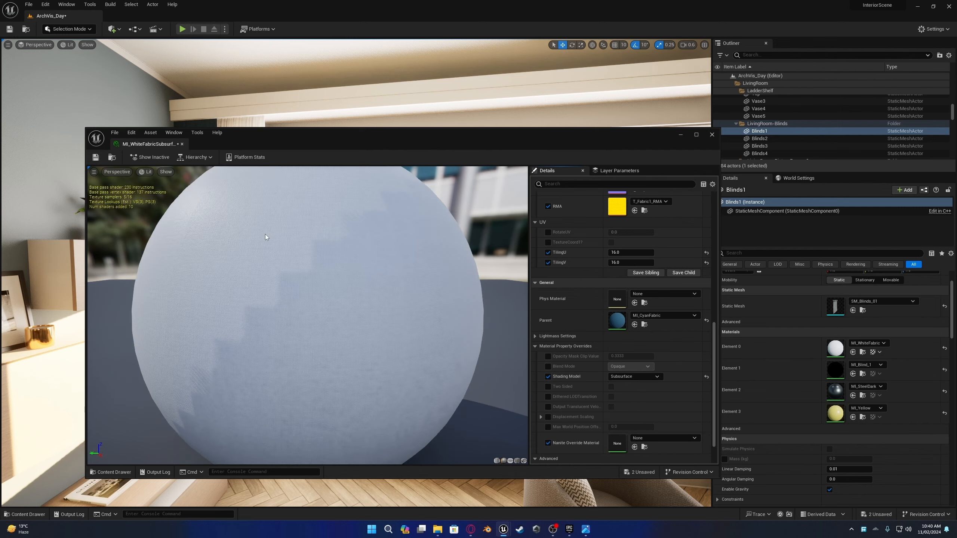
left_click(95, 158)
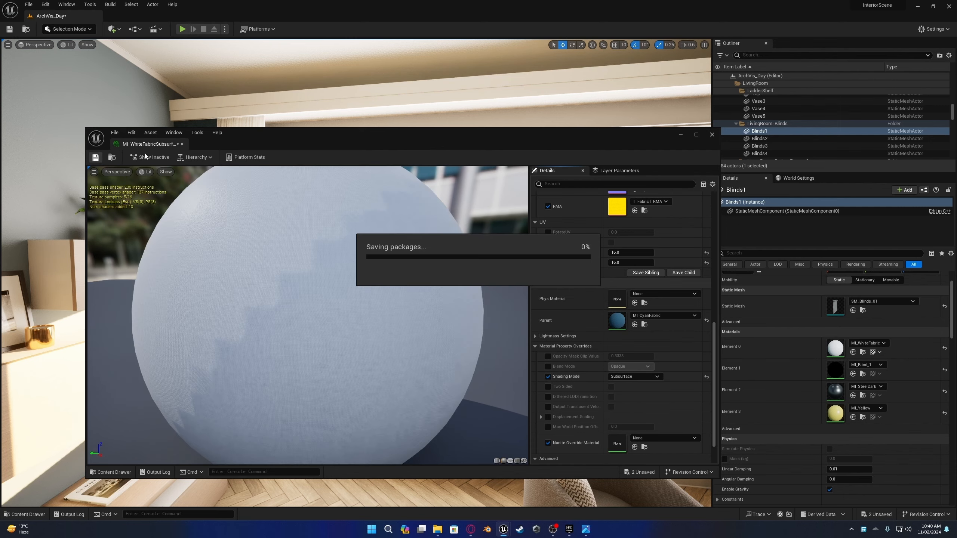
left_click(183, 144)
- Apply MI_WhiteFabricSubsurface to the dark fabric of all four living room window blinds
key("ctrl+space")
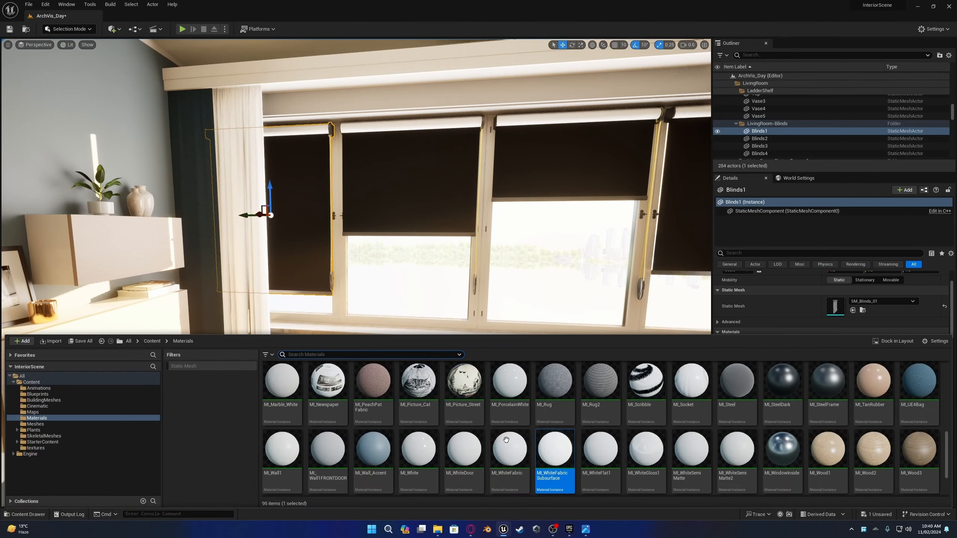
left_click_drag(557, 448, 301, 224)
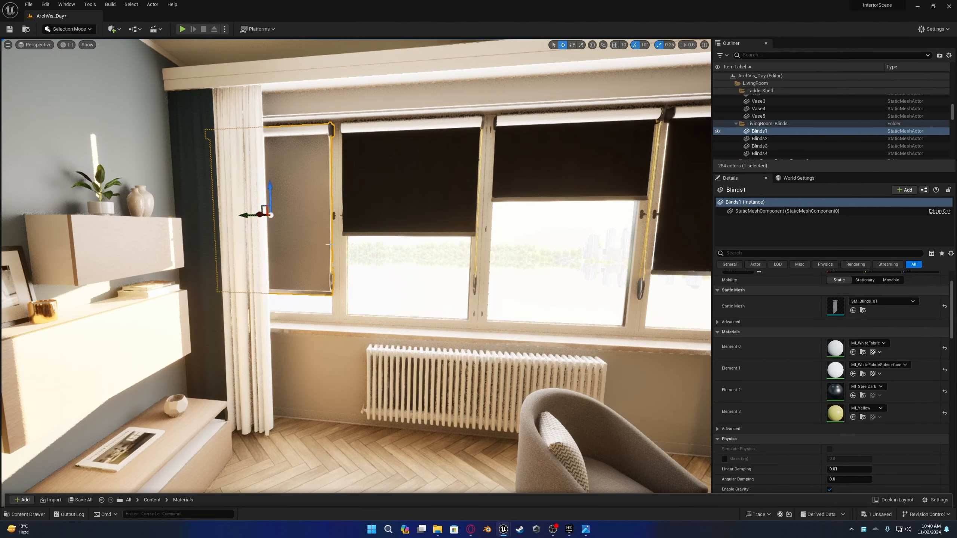
key("ctrl+space")
left_click_drag(556, 453, 385, 227)
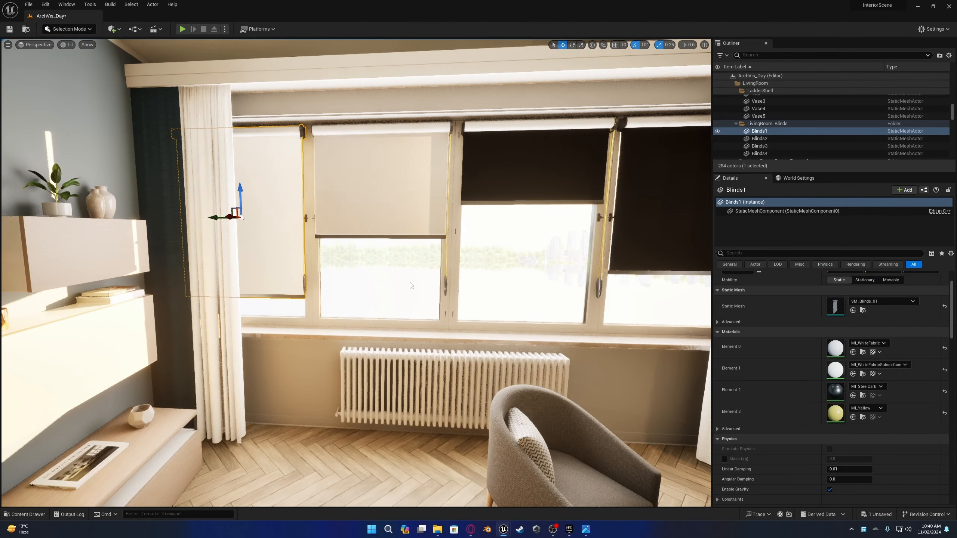
key("ctrl+space")
left_click_drag(555, 452, 407, 189)
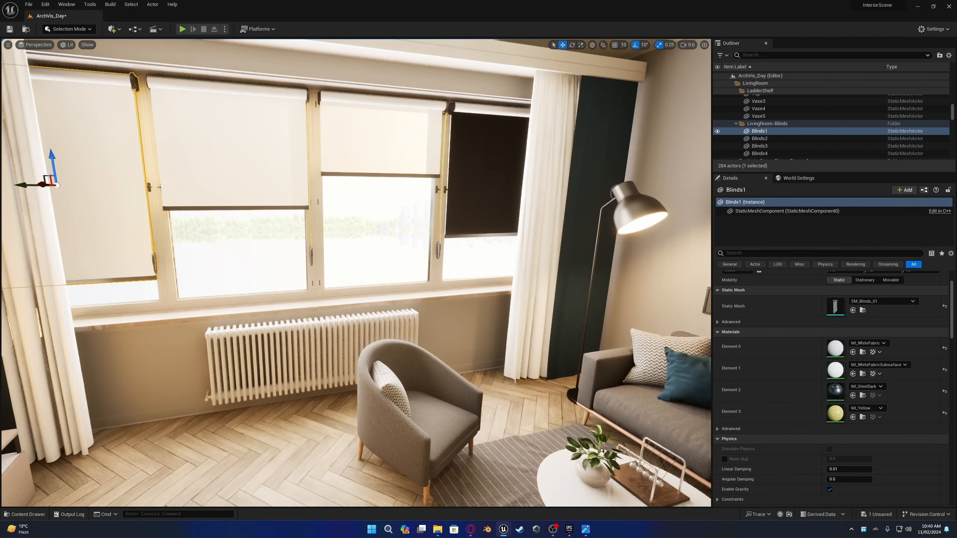
key("ctrl+space")
left_click_drag(547, 452, 504, 204)
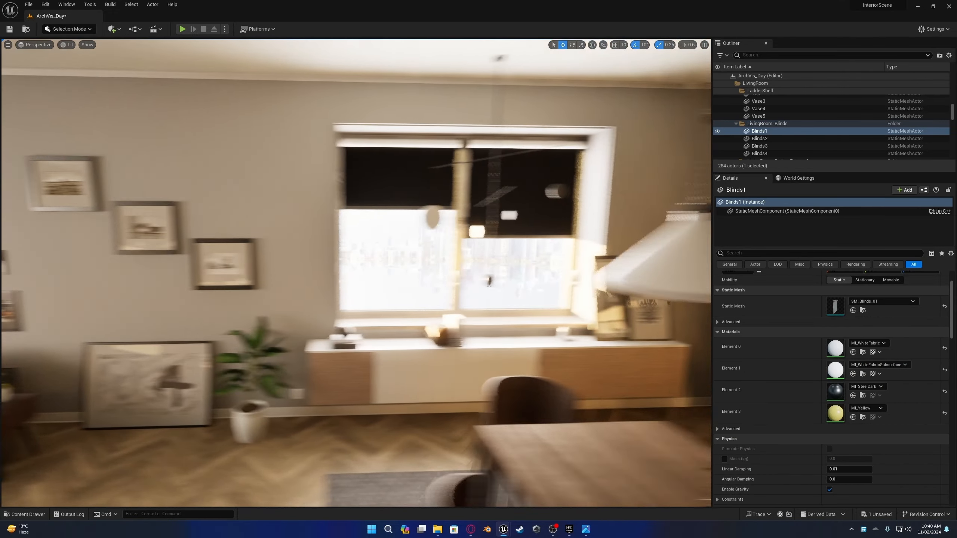
- Apply MI_WhiteFabricSubsurface to the dark fabric of both blinds on the dining area window
key("ctrl+space")
left_click_drag(556, 453, 319, 196)
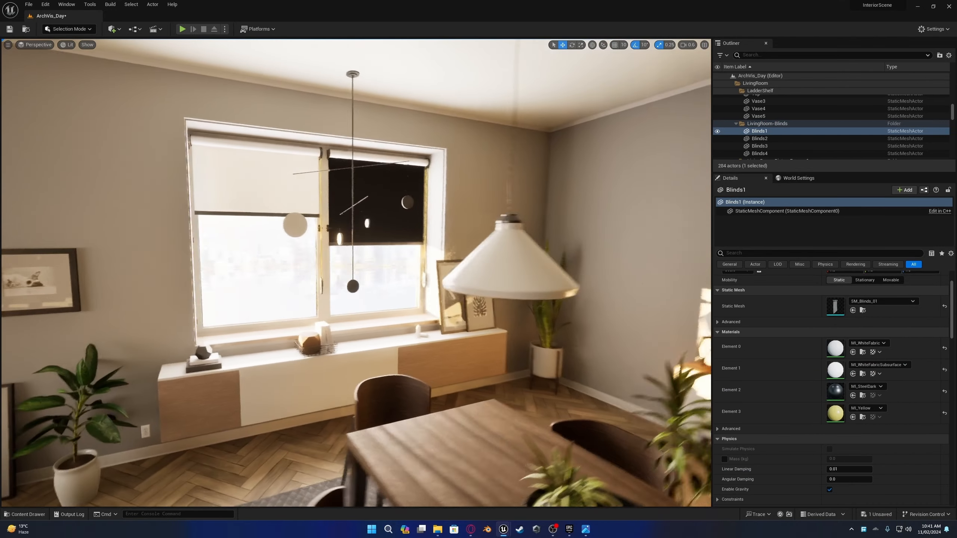
key("ctrl+space")
left_click_drag(555, 451, 396, 207)
right_click_drag(396, 207, 358, 213)
- Switch the PostProcessVolume's Lumen Scene Lighting Quality, Lumen Scene Detail and Final Gather Quality overrides off and on again to compare the lighting
mouse_move(580, 286)
right_mouse_down()
mouse_move(584, 275)
mouse_move(618, 281)
mouse_move(592, 298)
mouse_move(579, 286)
right_mouse_up()
scroll(778, 140, "up", 3)
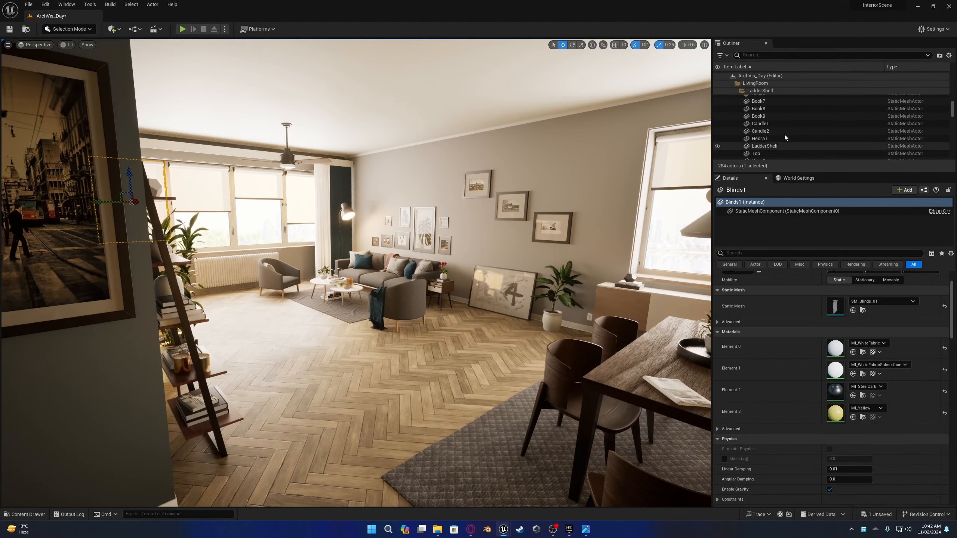
right_click_drag(551, 153, 574, 153)
key("g")
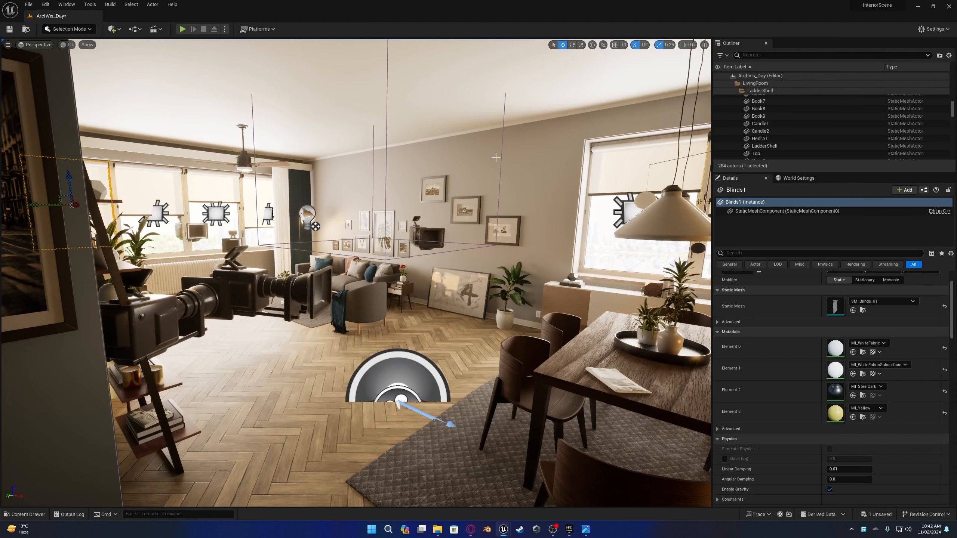
left_click(501, 162)
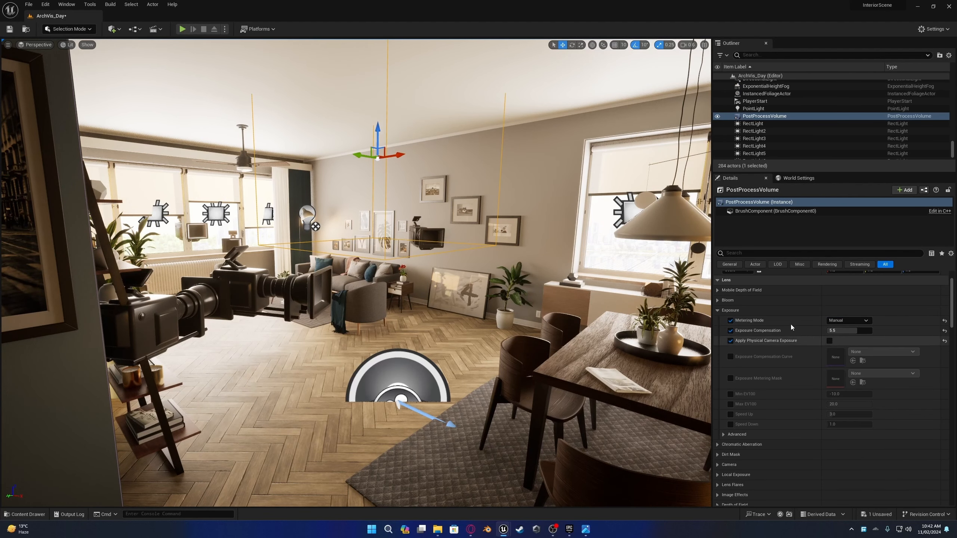
scroll(791, 325, "down", 10)
scroll(782, 300, "down", 5)
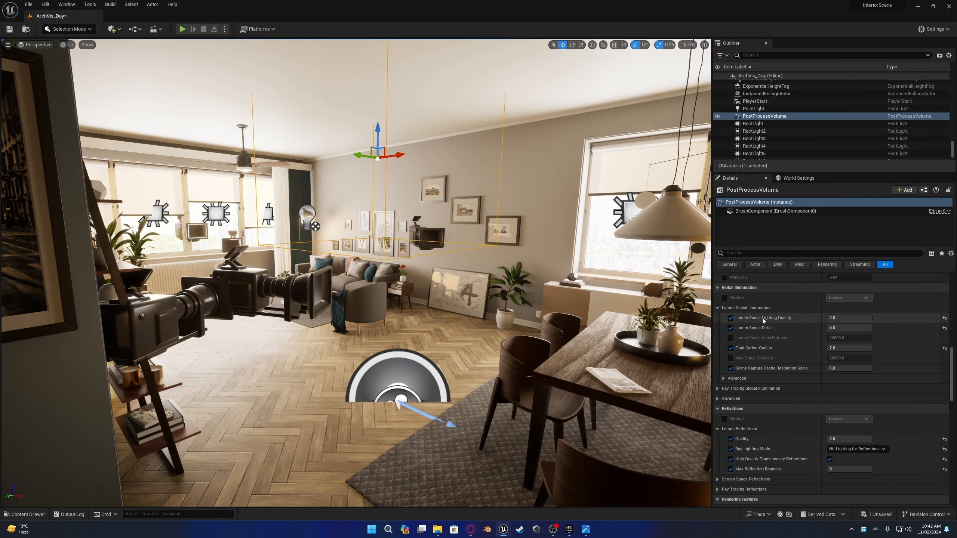
left_click(731, 317)
left_click(731, 328)
left_click(731, 348)
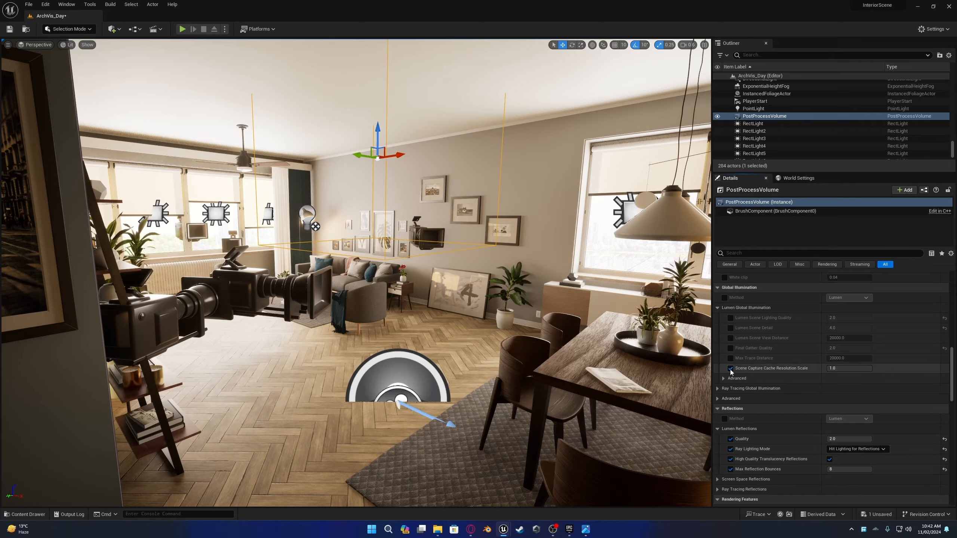
left_click(731, 348)
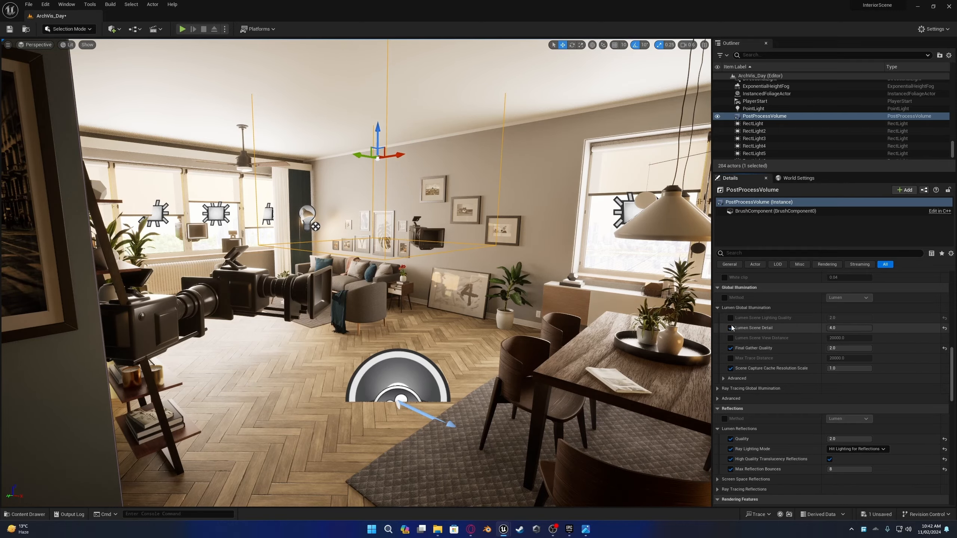
left_click(730, 318)
mouse_move(527, 298)
right_mouse_down()
mouse_move(475, 298)
mouse_move(532, 307)
right_mouse_up()
key("w")
key("s")
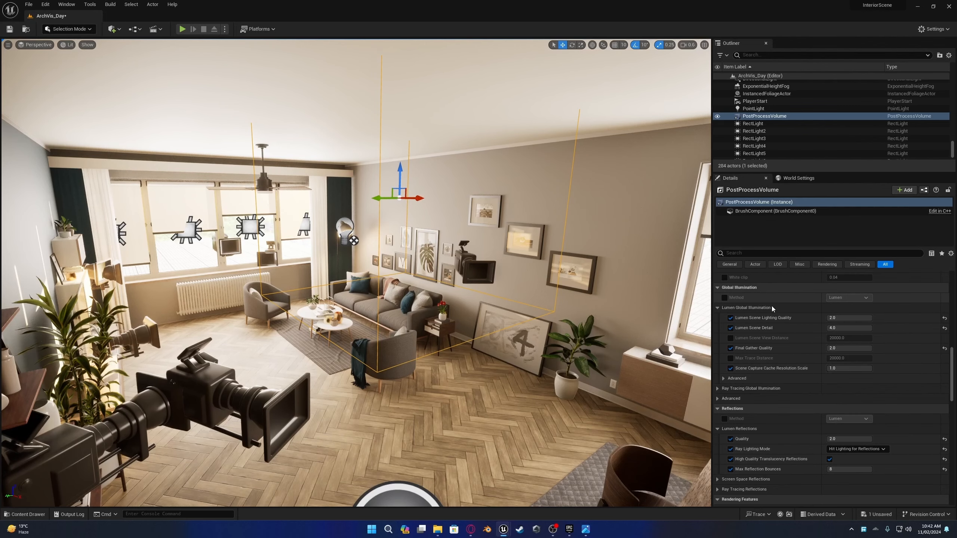
key("s")
right_click_drag(516, 292, 522, 313)
key("w")
- Create a folder named Assets in the project's Content folder and open it
key("ctrl+space")
left_click(31, 382)
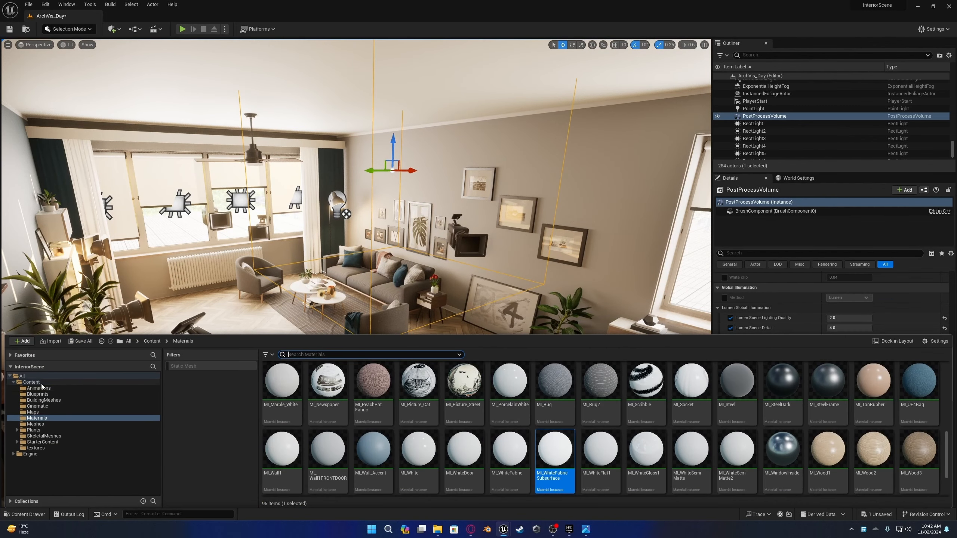
right_click(312, 450)
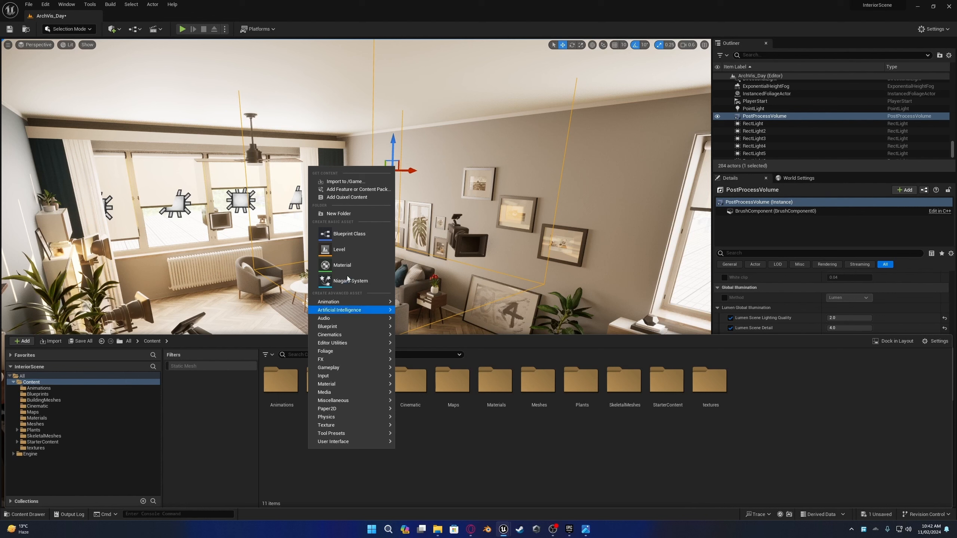
left_click(338, 213)
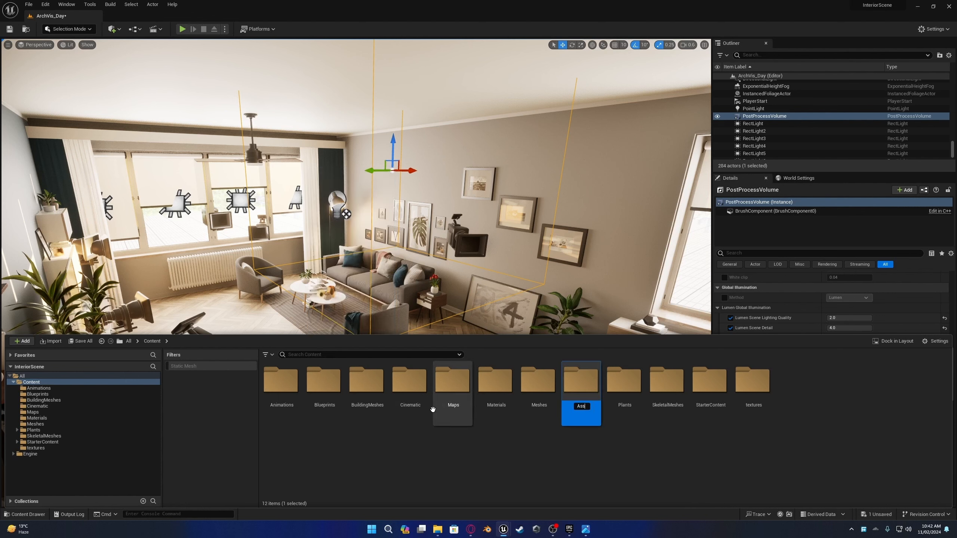
key("Return")
double_click(325, 387)
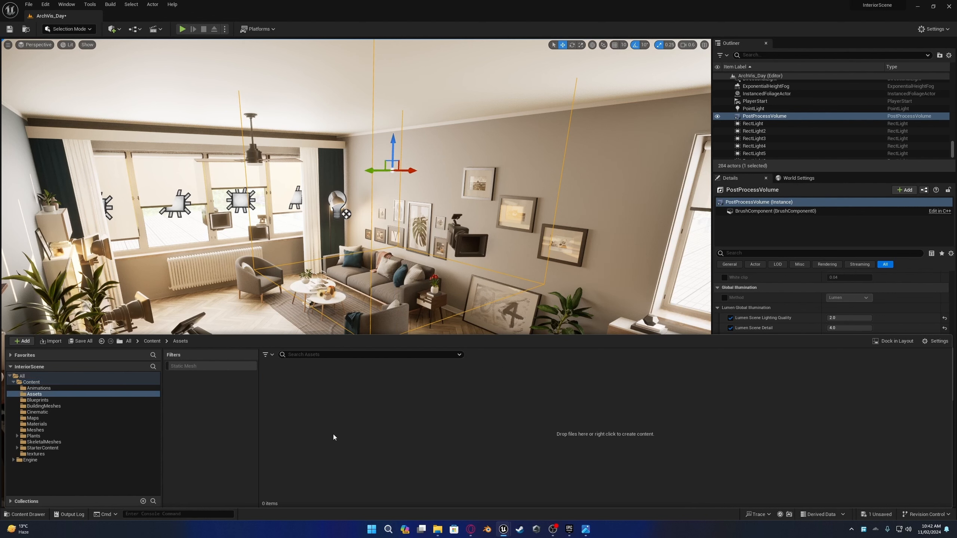
- Create a subfolder named Seq inside the Assets folder and open it
right_click(333, 434)
left_click(364, 198)
type("Seq")
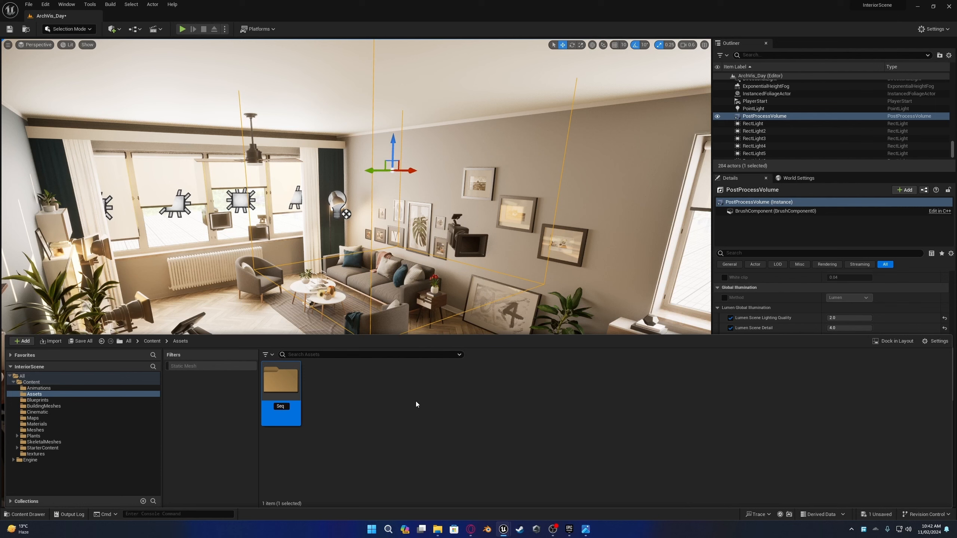
key("Return")
double_click(287, 392)
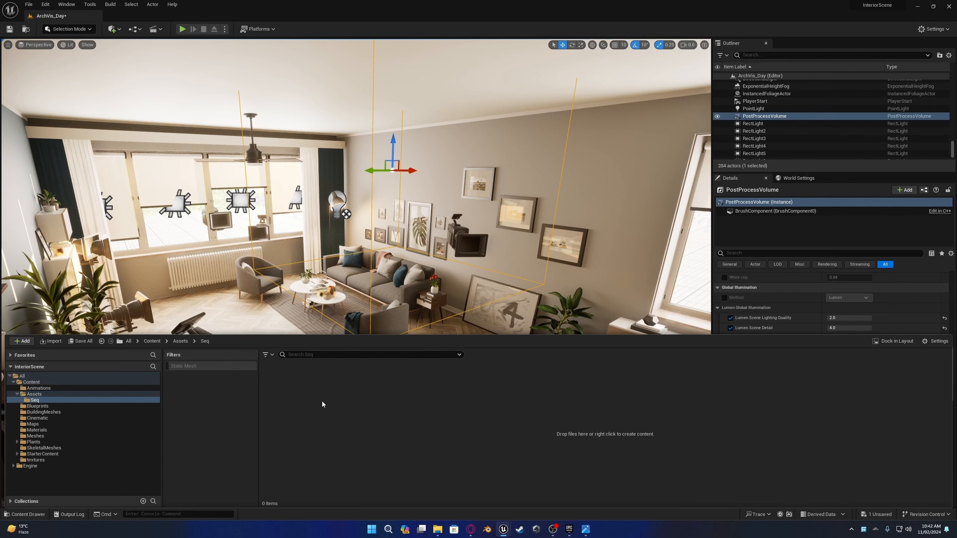
- Create a Level Sequence named Seq_Interior in the Seq folder and open it in Sequencer
right_click(322, 402)
mouse_move(356, 283)
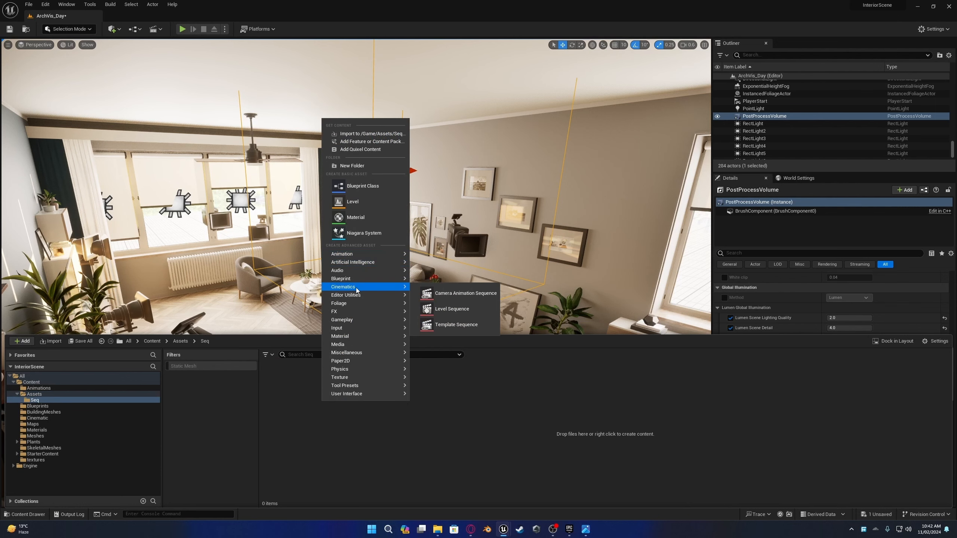
left_click(460, 310)
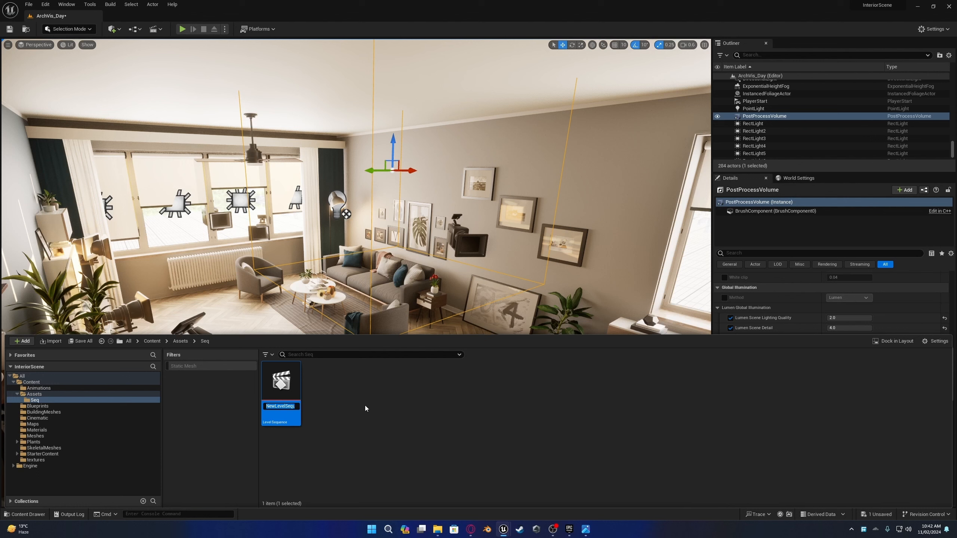
type("Seq_Interior")
key("Return")
double_click(297, 389)
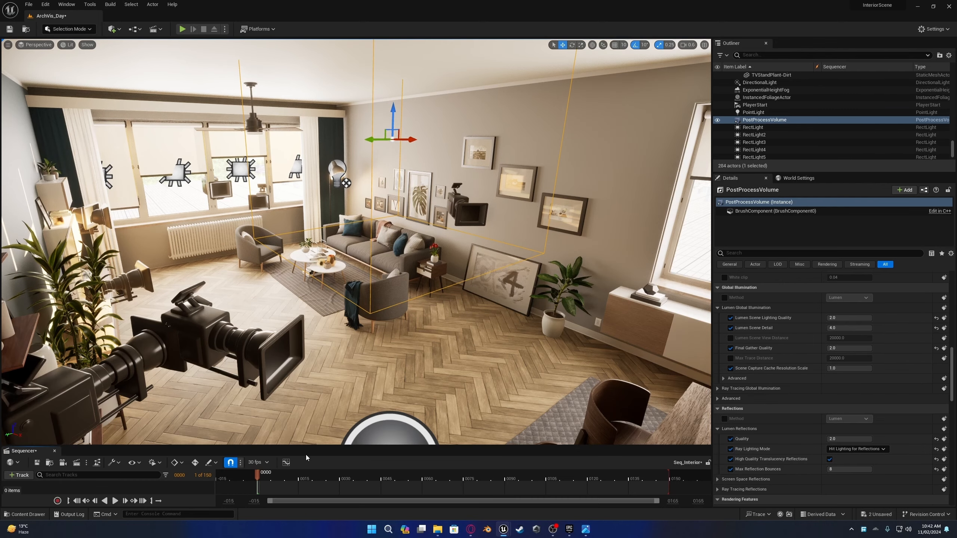
- Add a Cine Camera Actor to the sequence, frame the living room's seating area through it, and hide the editor icons
left_click_drag(312, 447, 326, 356)
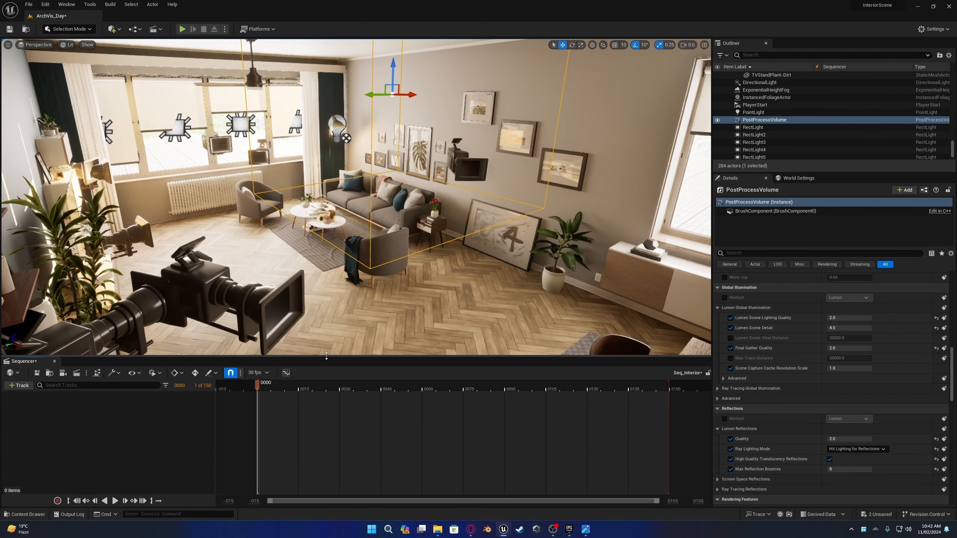
left_click(63, 373)
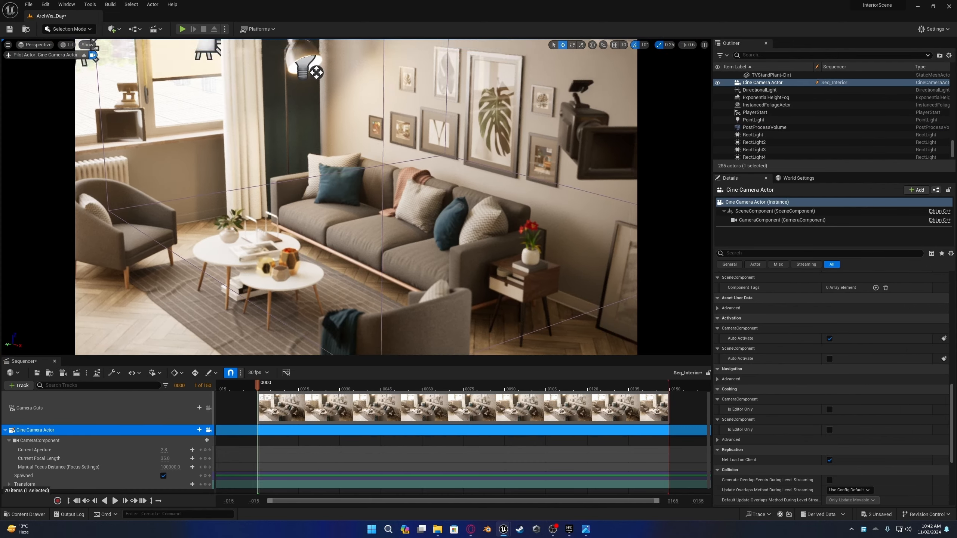
key("s")
right_click_drag(356, 197, 370, 166)
key("a")
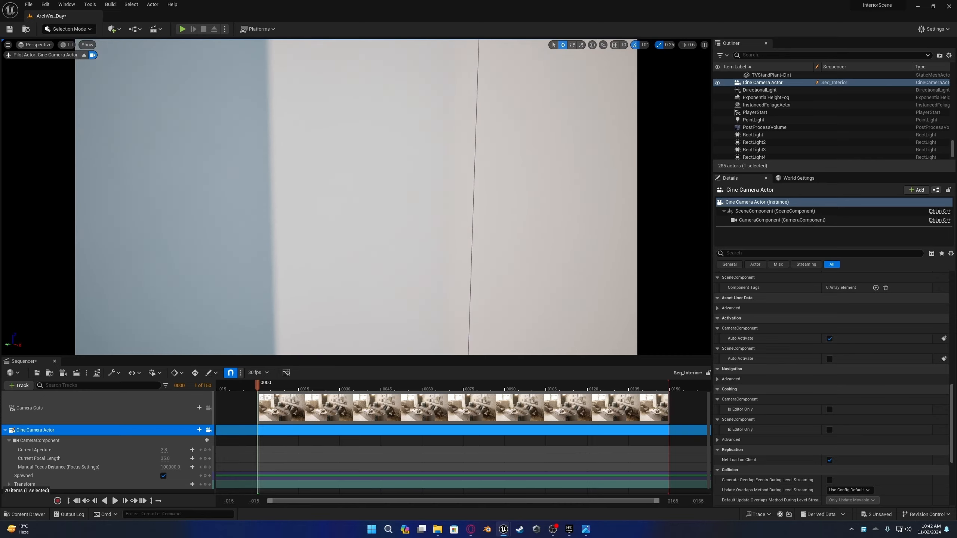
scroll(356, 197, "down", 1)
key("d")
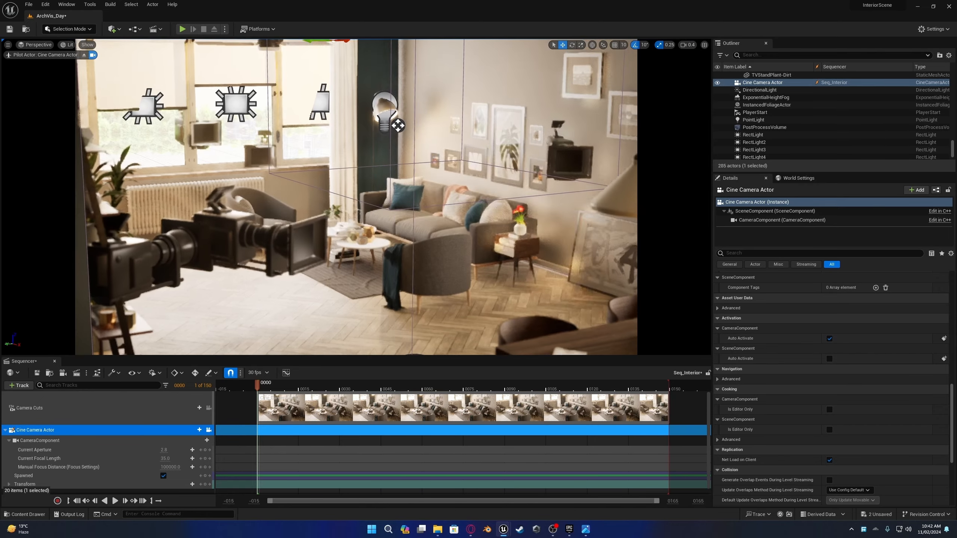
scroll(356, 197, "down", 1)
key("g")
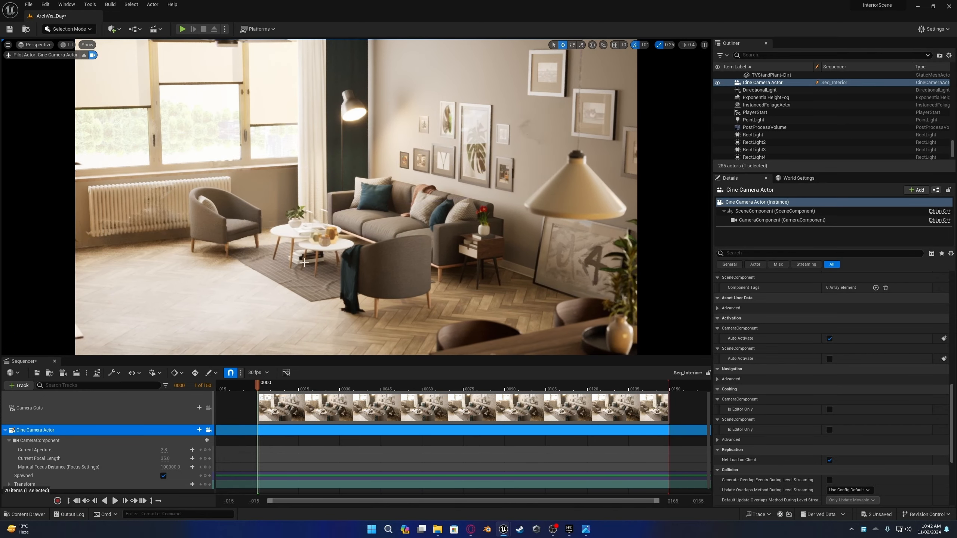
- Set the cine camera's Filmback to 16:9 DSLR and its Current Focal Length to 25
scroll(791, 371, "up", 5)
scroll(794, 370, "up", 10)
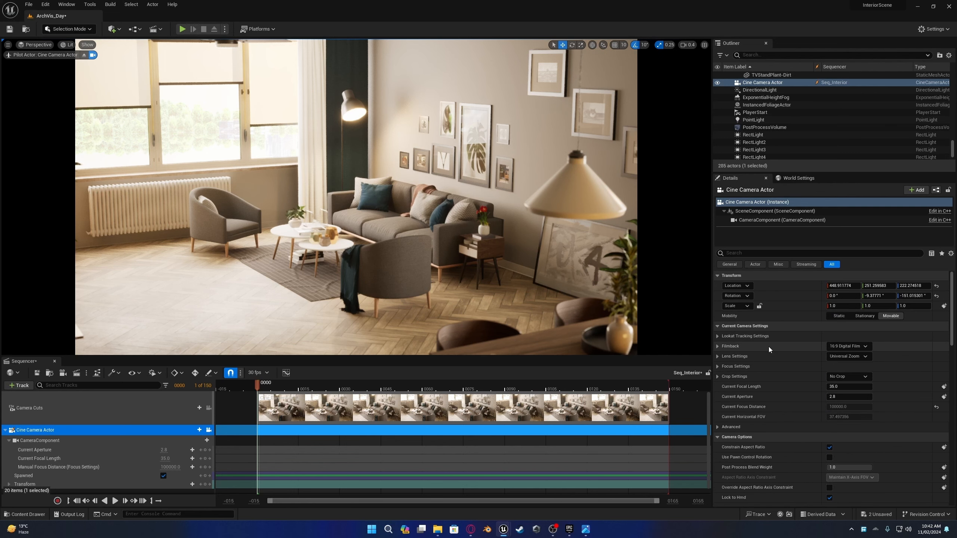
left_click(848, 346)
left_click(854, 376)
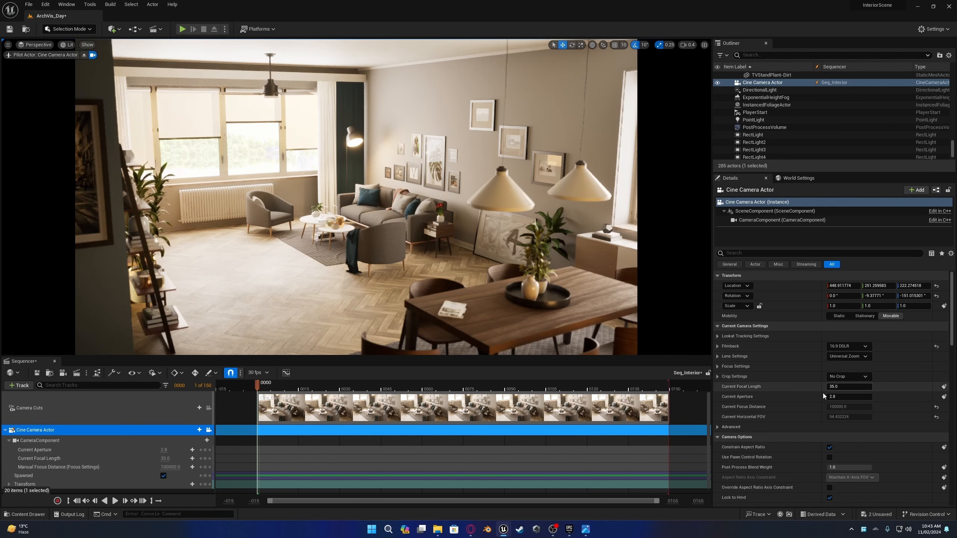
left_click(845, 389)
type("25")
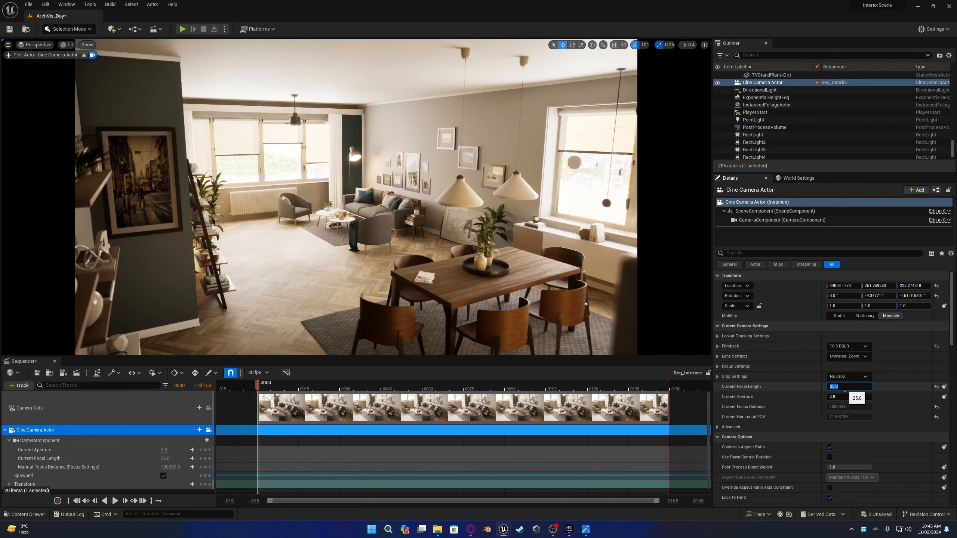
key("Return")
- Lower and turn the cine camera slightly to frame the dining table with the living area behind it
right_click_drag(354, 145, 371, 143)
key("q")
right_click_drag(489, 224, 489, 222)
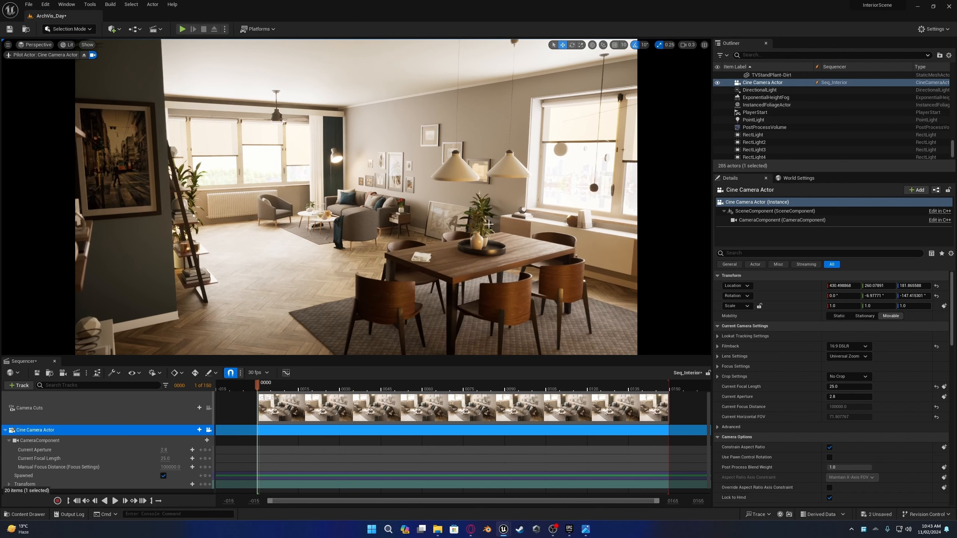
- Sample the camera's Manual Focus Distance from the armchair with the teal throw and set Current Aperture to 22
left_click(718, 367)
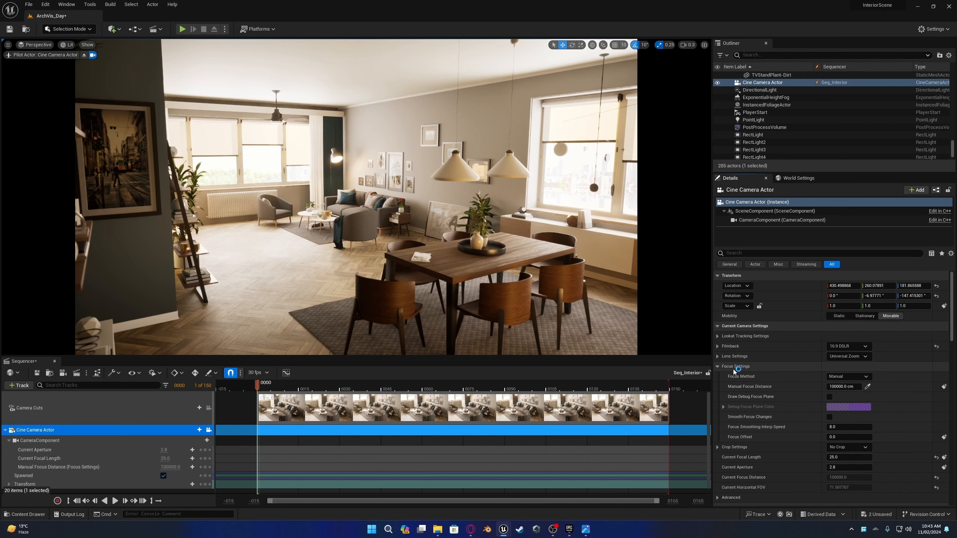
left_click(868, 387)
left_click(349, 221)
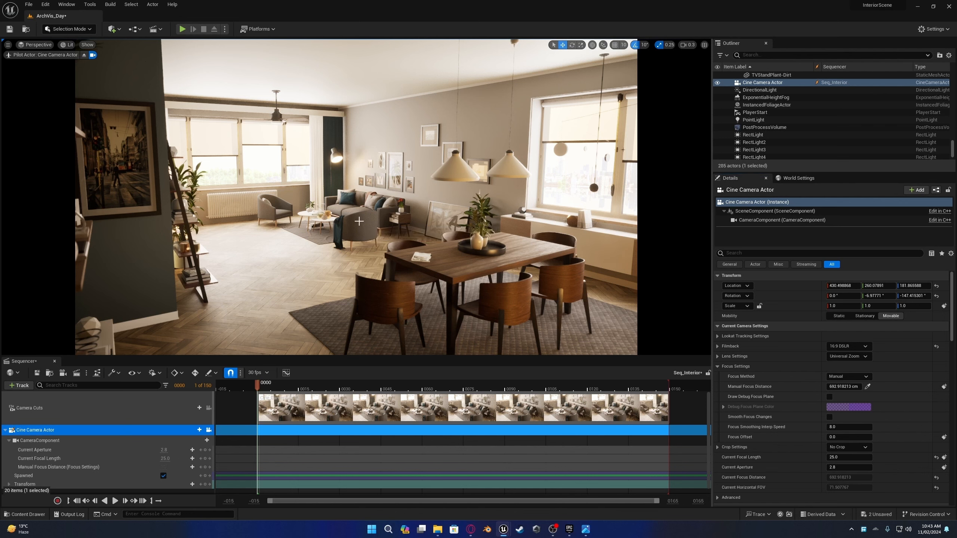
scroll(772, 392, "down", 3)
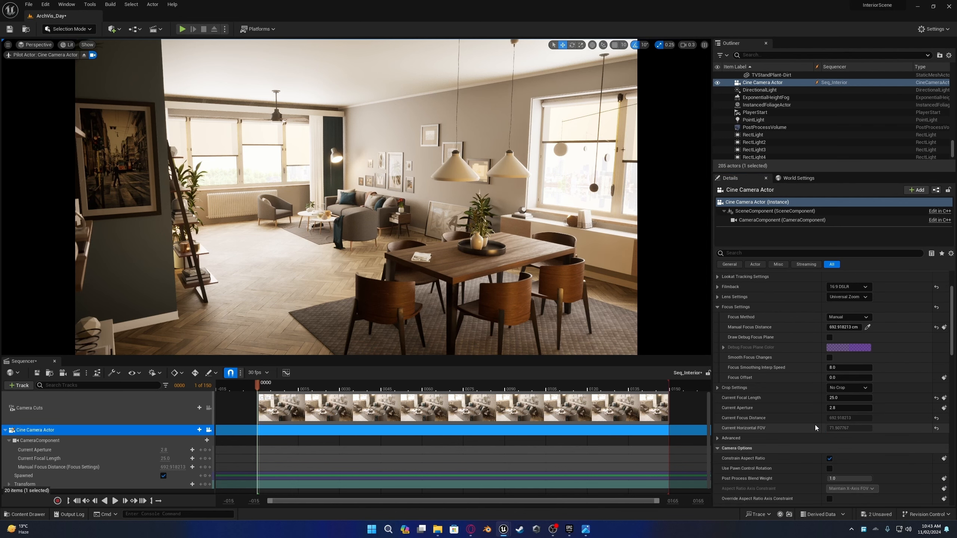
left_click_drag(837, 408, 867, 408)
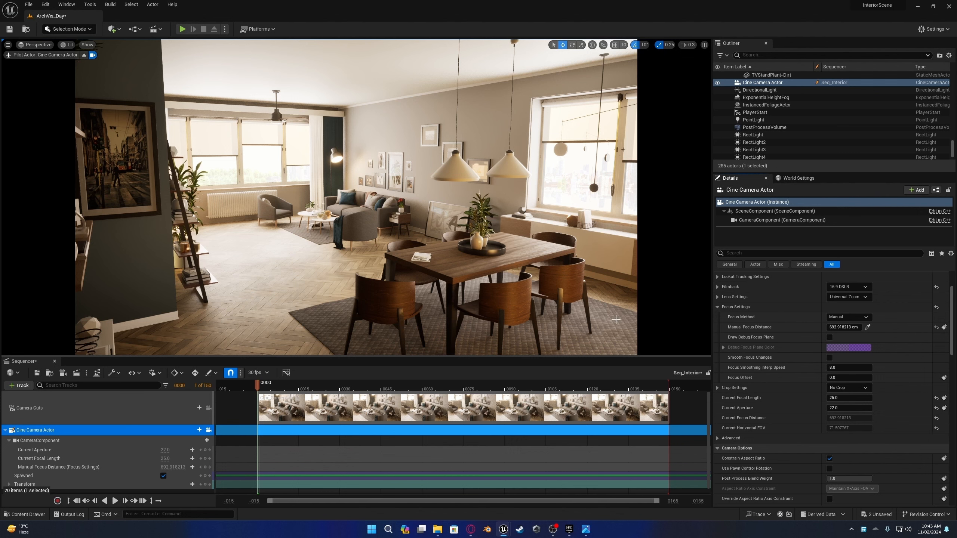
- Enable the Movie Render Queue plugin and restart the editor, saving ArchVis_Day and Seq_Interior
left_click(87, 375)
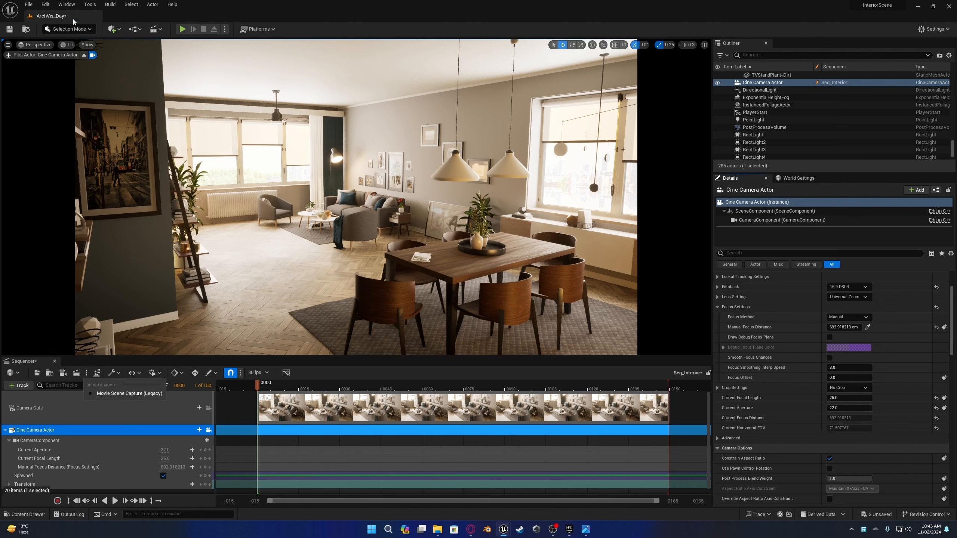
left_click(44, 4)
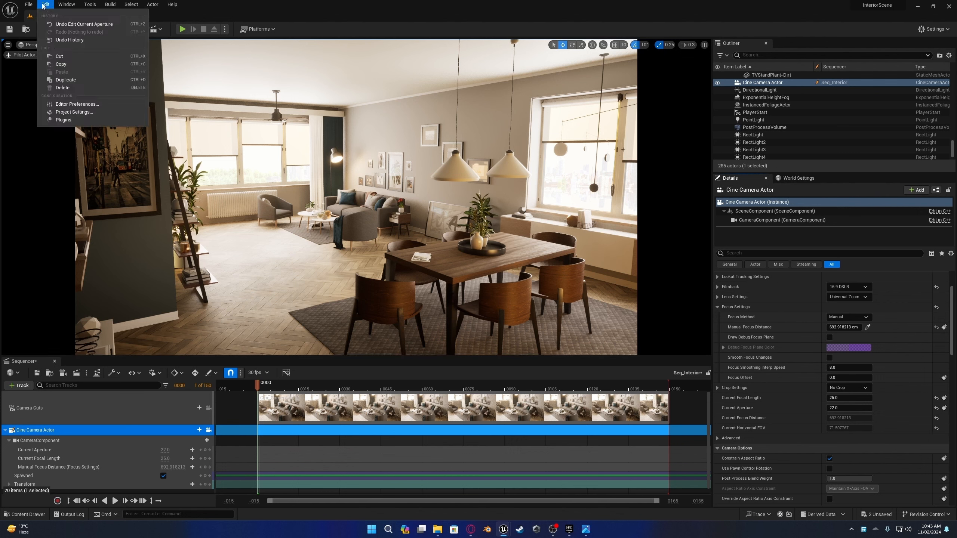
left_click(92, 120)
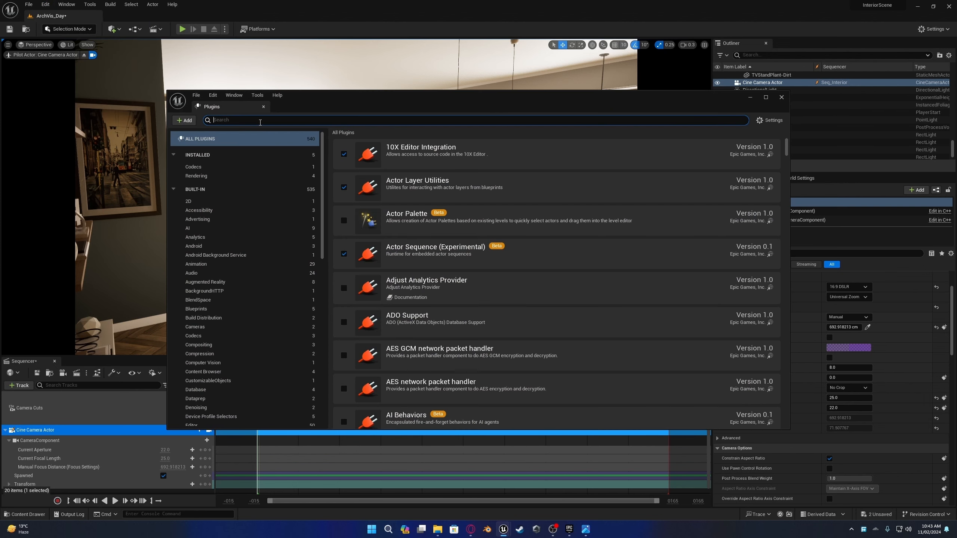
type("movie")
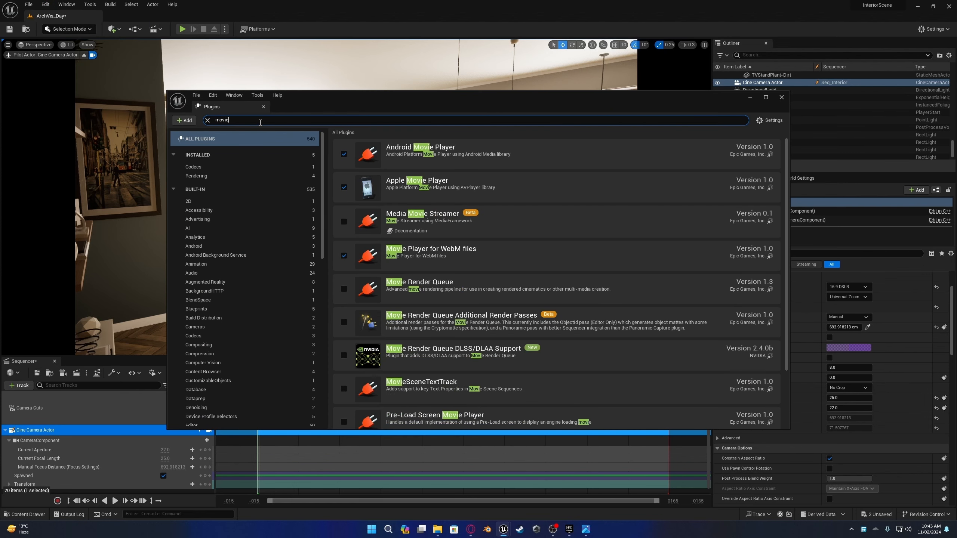
type(" rende")
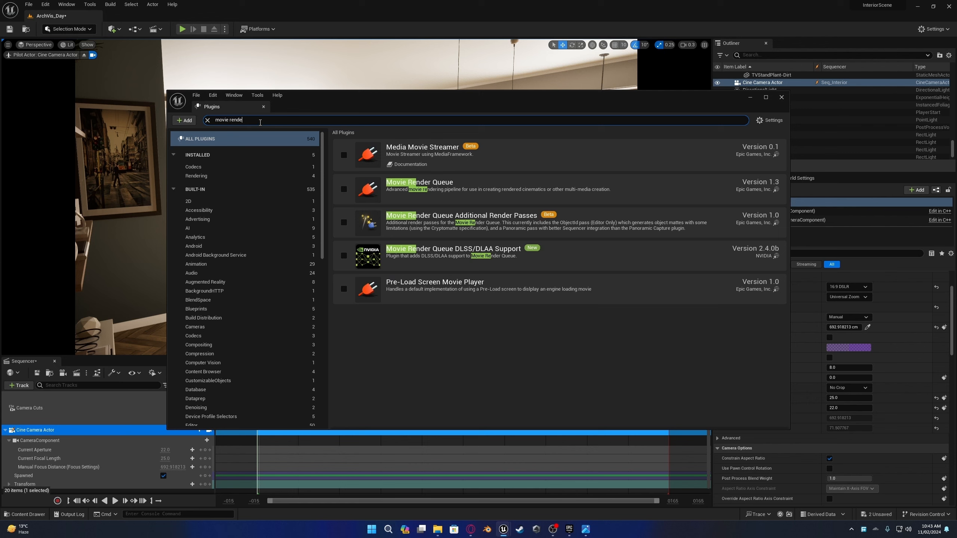
type("r")
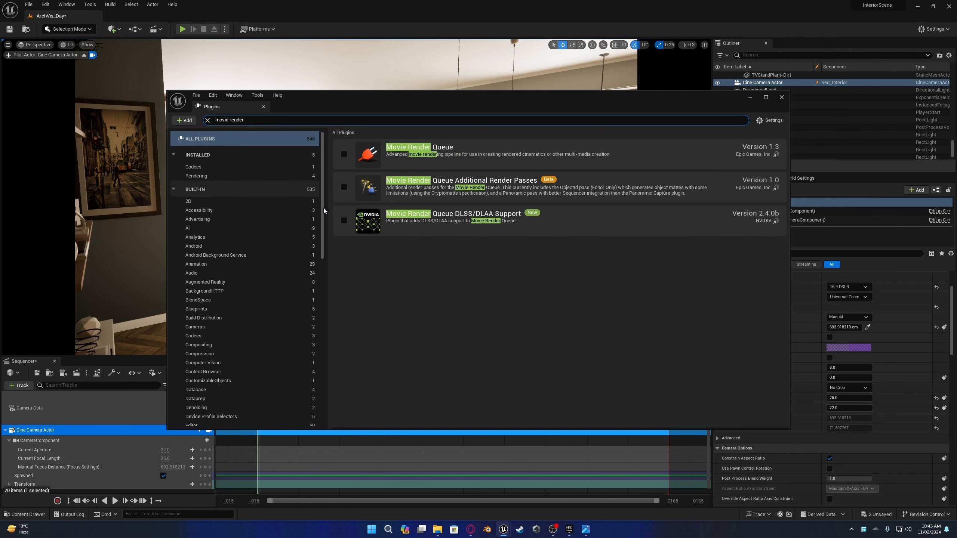
left_click(343, 154)
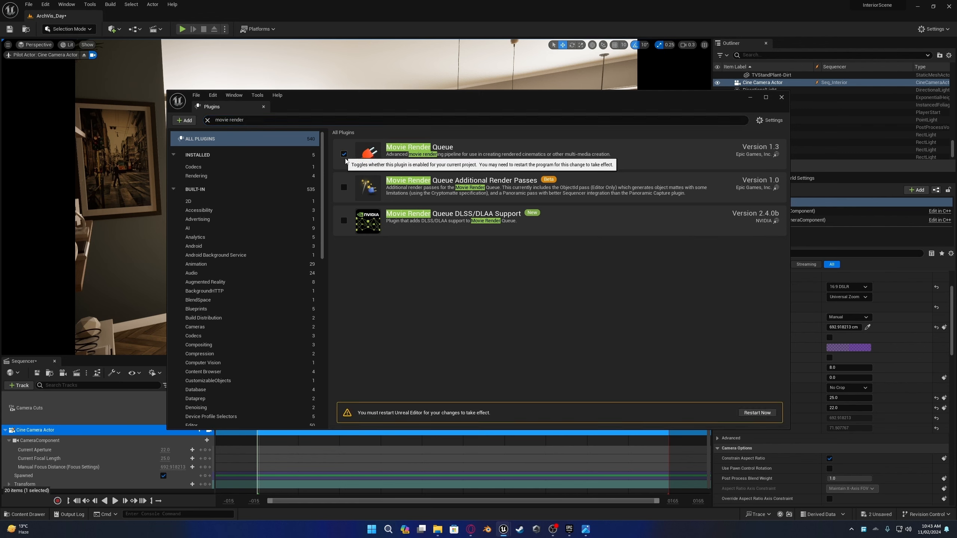
left_click(745, 413)
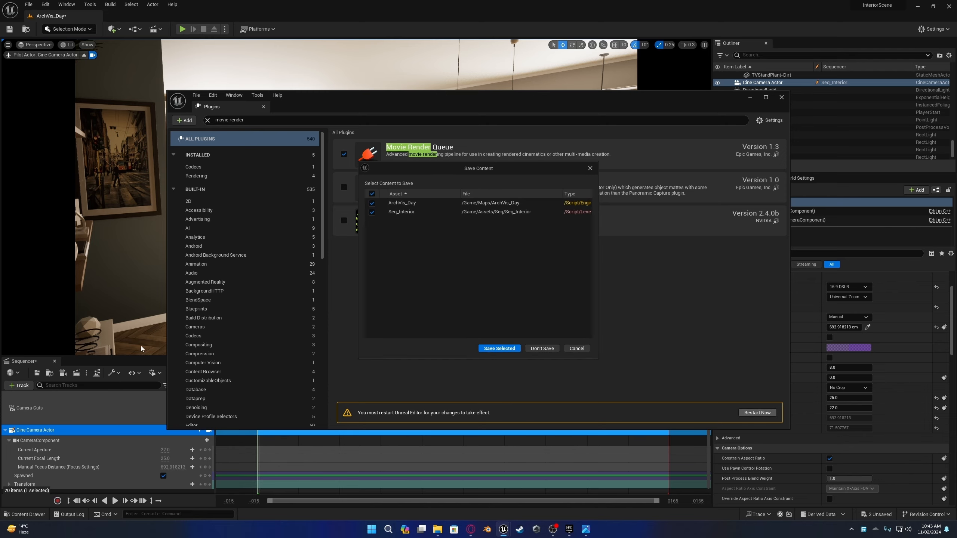
left_click(500, 348)
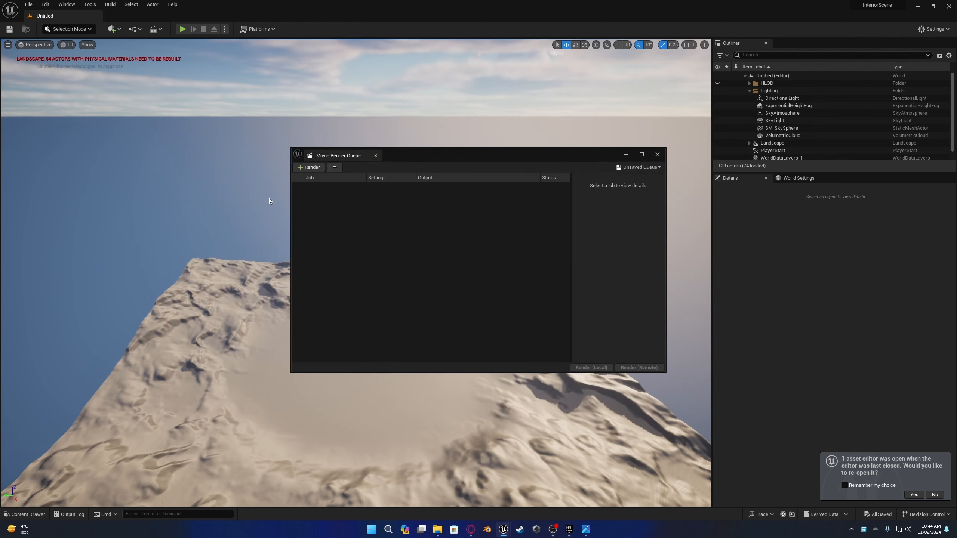
- Dismiss the empty render queue window and open the ArchVis_Day level from the Maps folder
right_click(270, 201)
key("Escape")
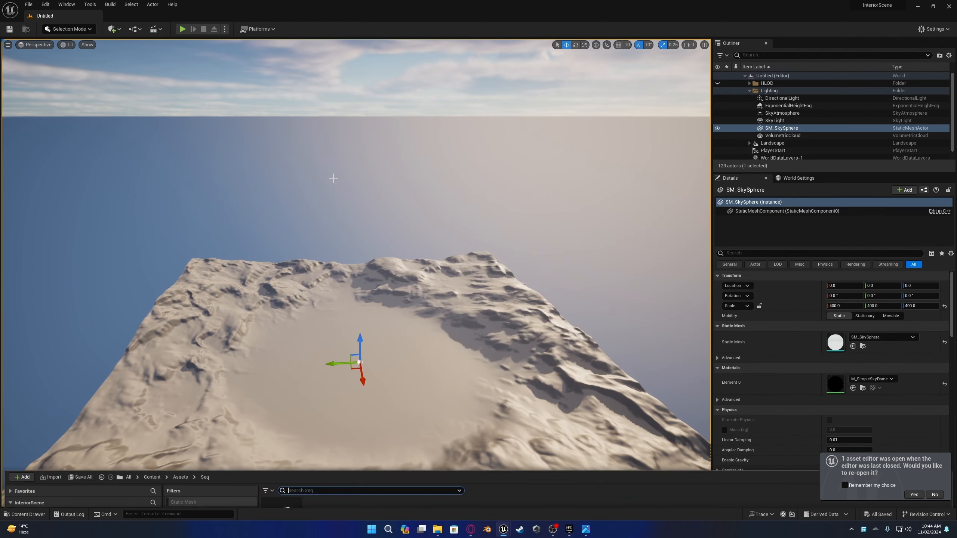
key("ctrl+space")
left_click(44, 425)
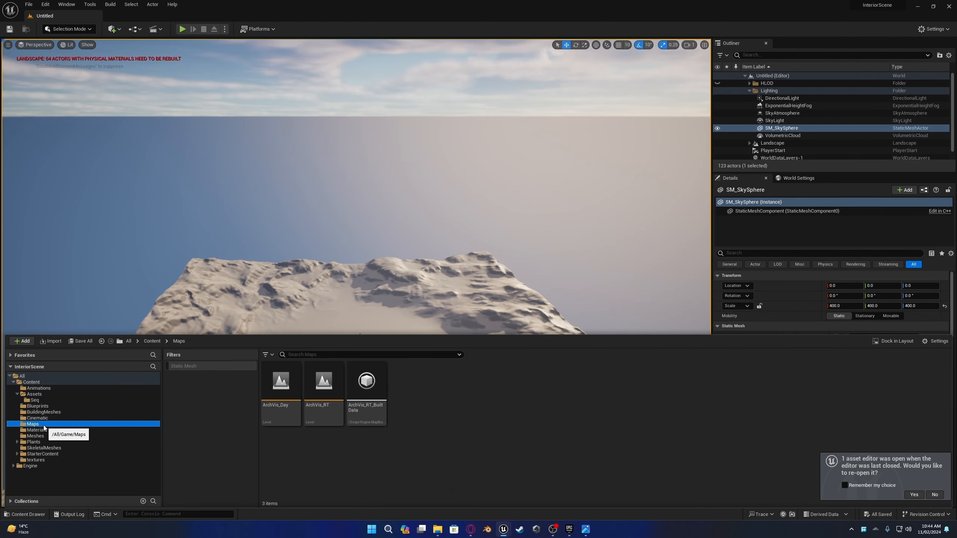
double_click(281, 384)
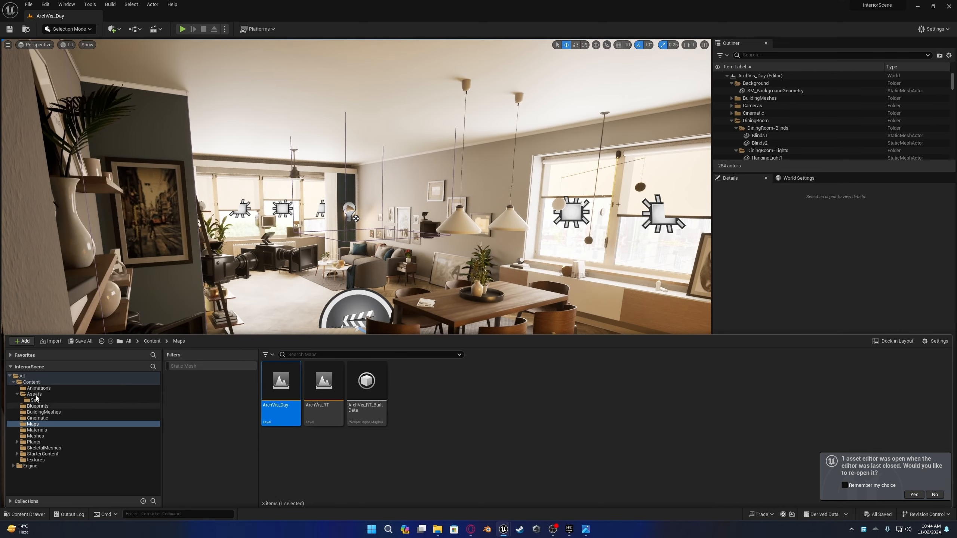
- Open the Seq_Interior sequence from the Assets/Seq folder and lock the viewport to its Camera Cuts
left_click(37, 395)
left_click(39, 400)
double_click(283, 398)
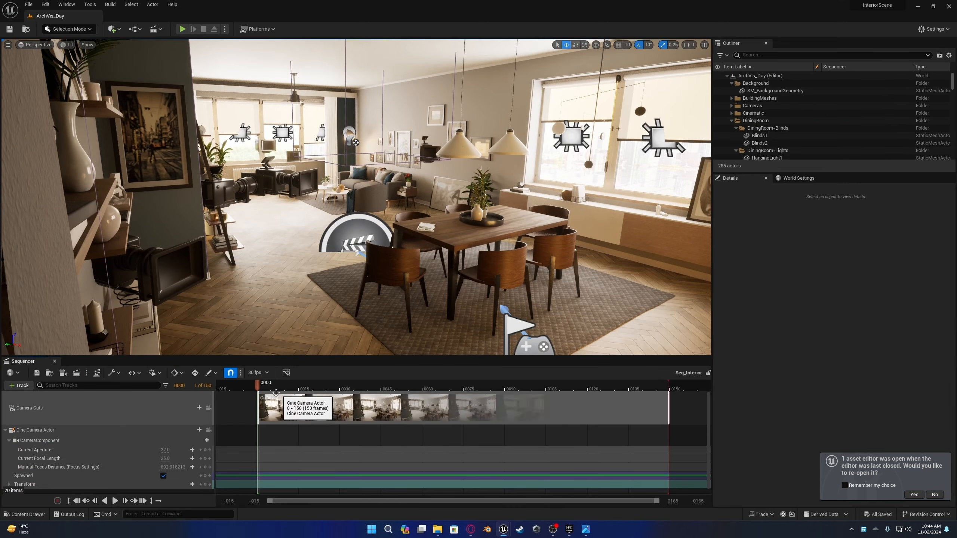
left_click(209, 407)
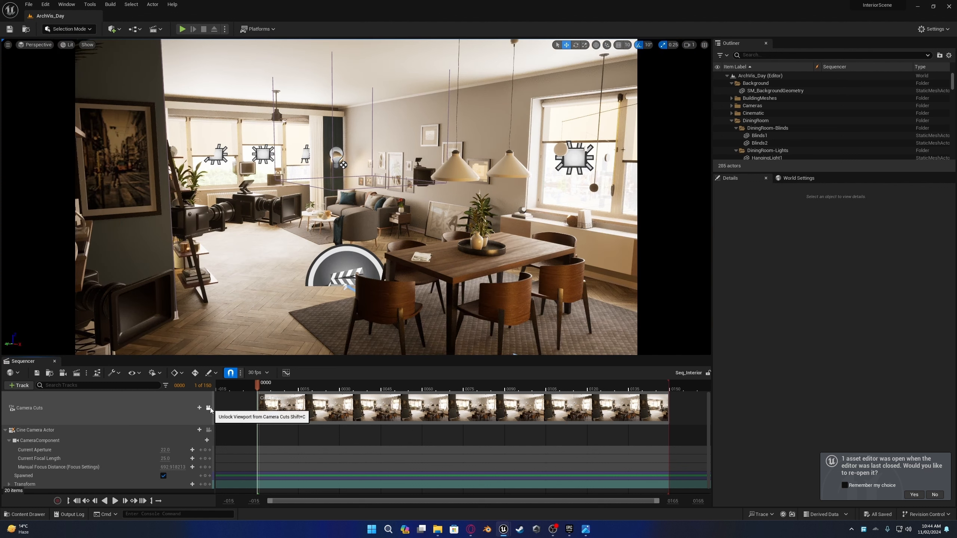
- Send the Seq_Interior sequence to the Movie Render Queue as a render job
left_click(79, 373)
left_click_drag(408, 153, 415, 167)
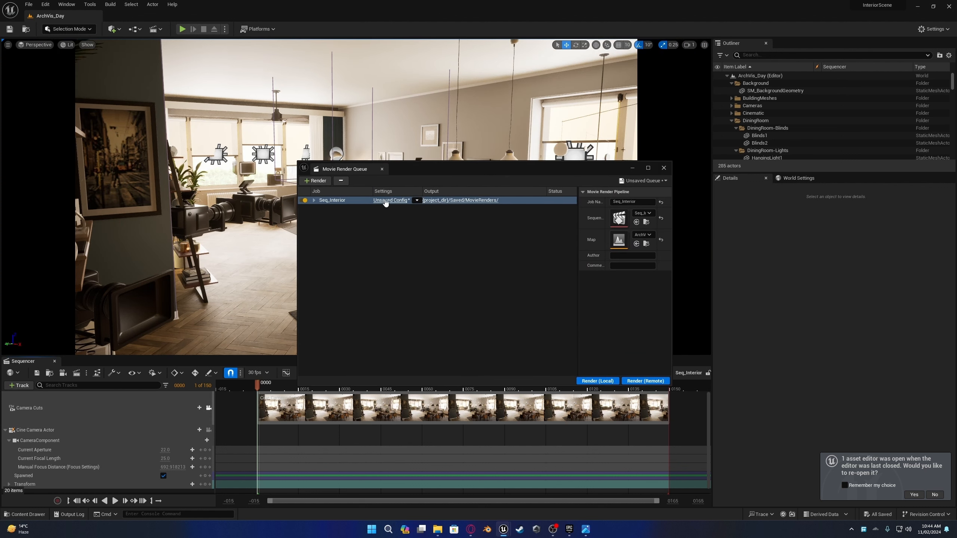